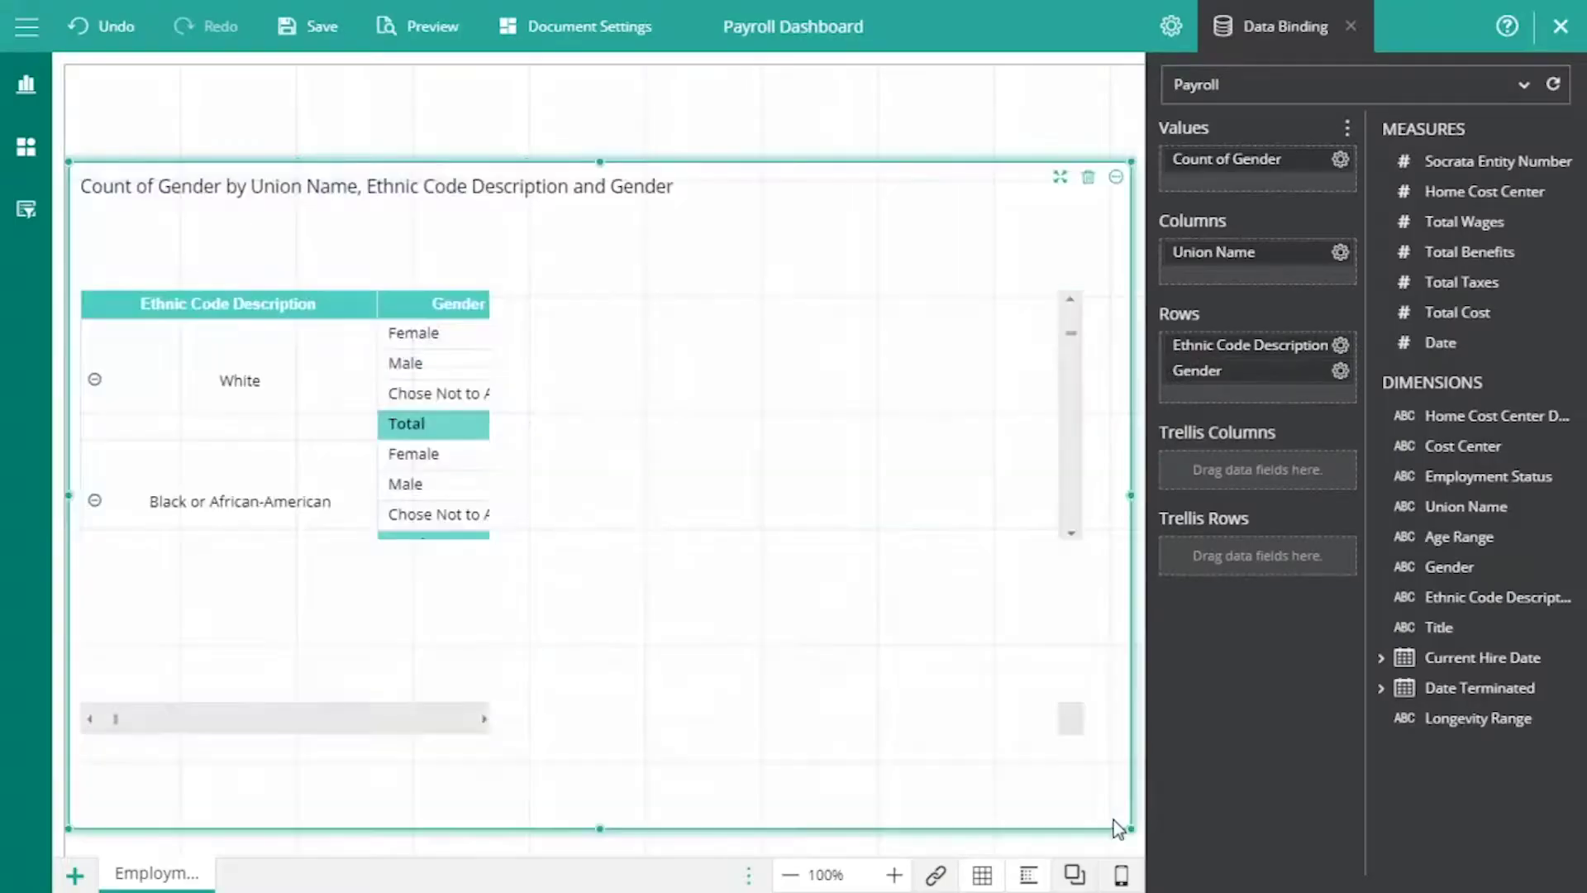
- Apply the Pittsburgh theme to the Payroll Dashboard in Document Settings
{"action": "left_click", "coordinate": [577, 25]}
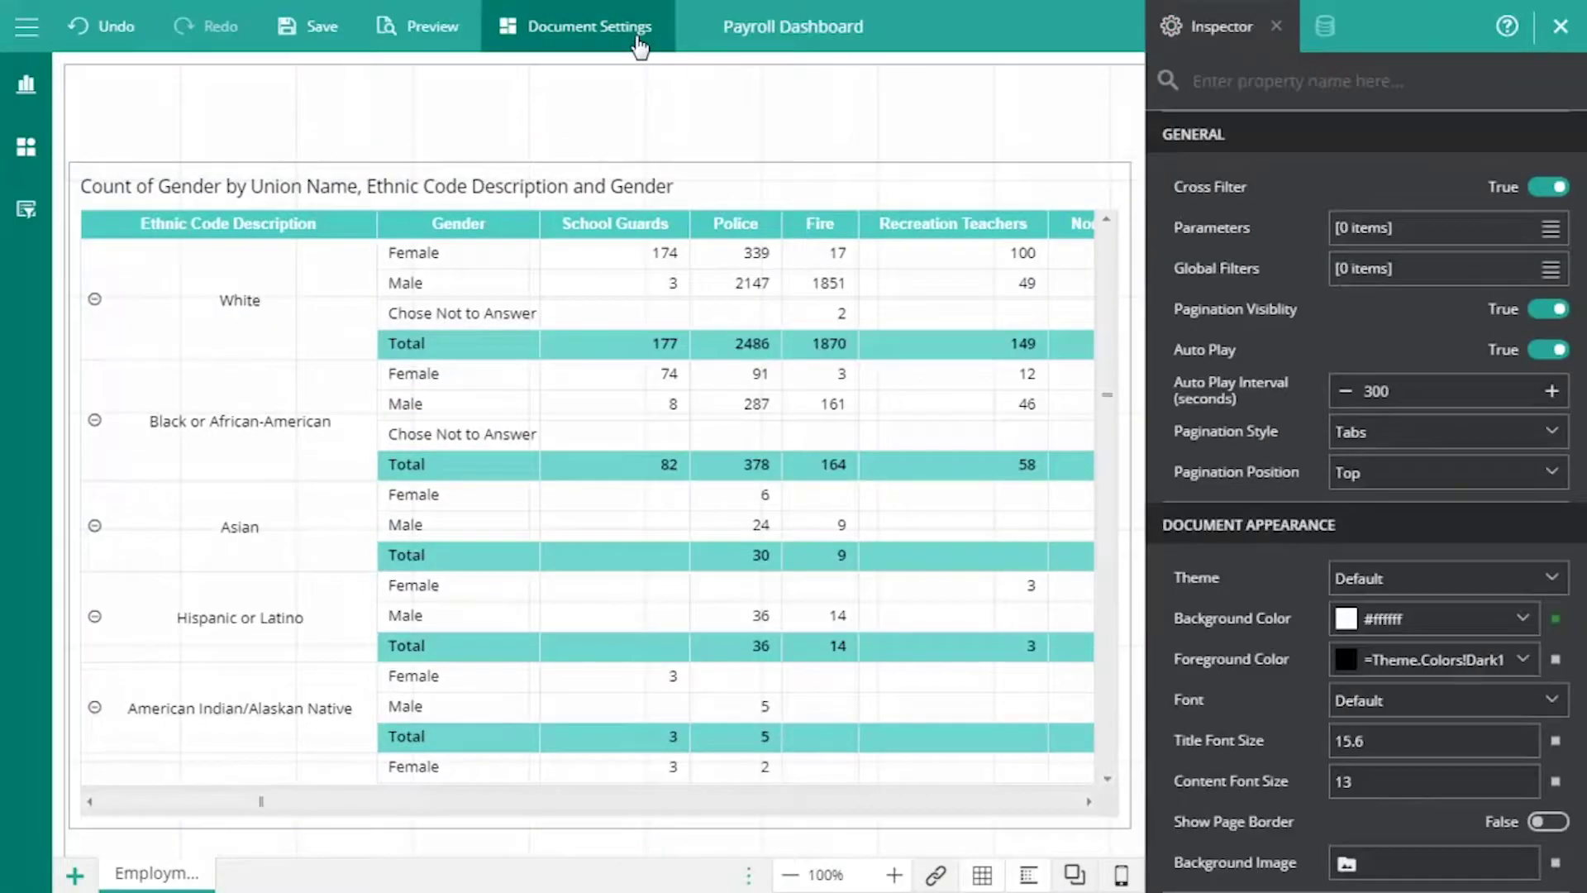
{"action": "left_click", "coordinate": [1554, 579]}
{"action": "scroll", "coordinate": [1548, 484], "scroll_direction": "down", "scroll_amount": 2}
{"action": "left_click", "coordinate": [1488, 488]}
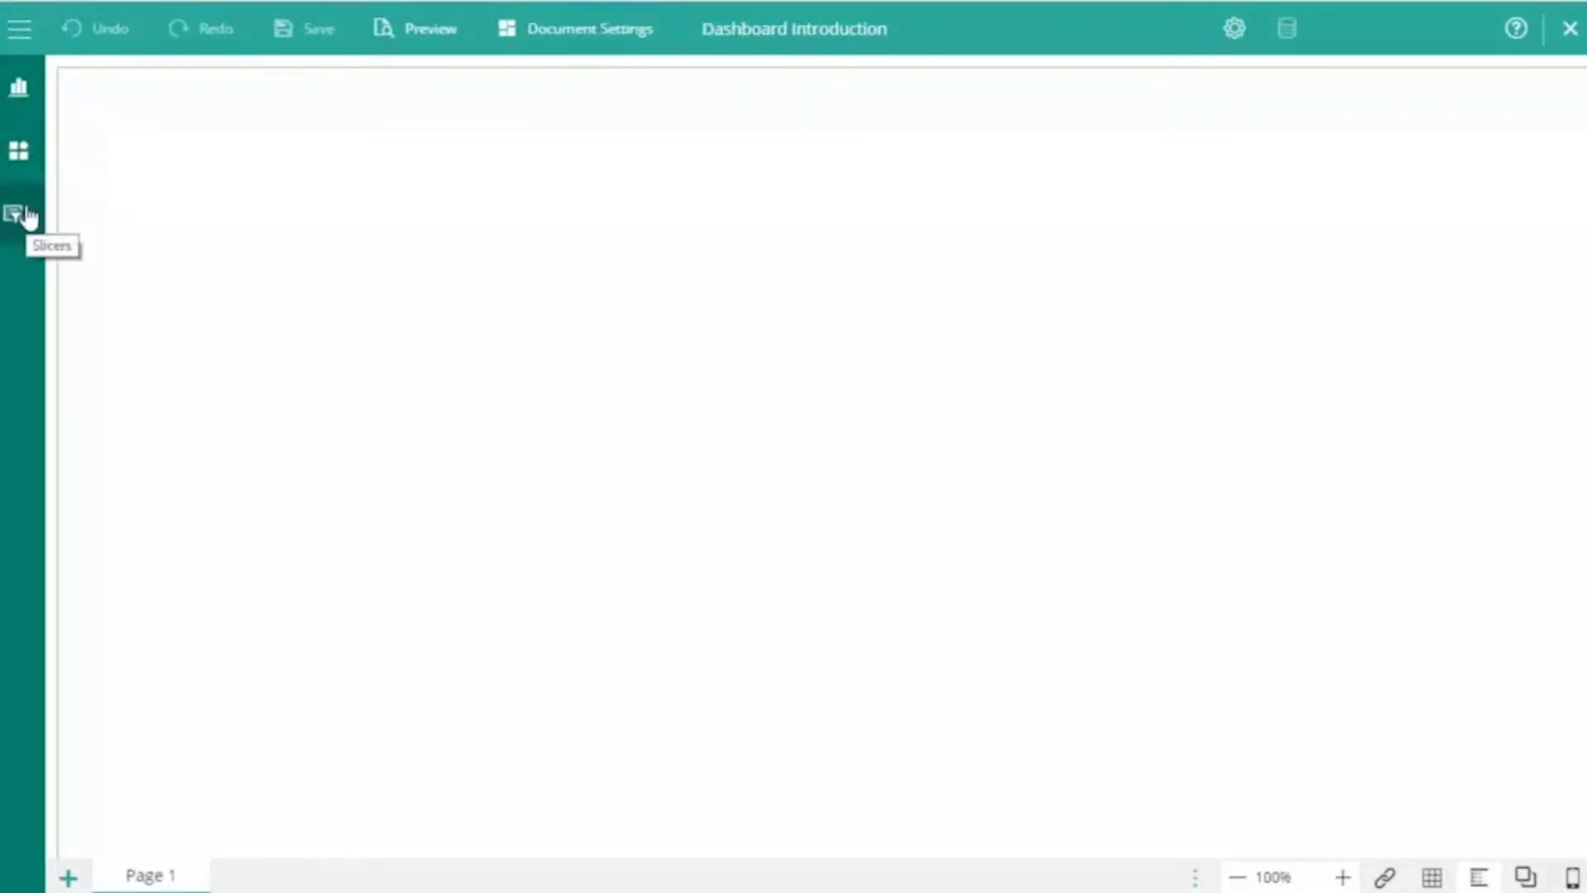
- Place a line chart on the page and bind it to the Retail Data Set
{"action": "left_click", "coordinate": [31, 87]}
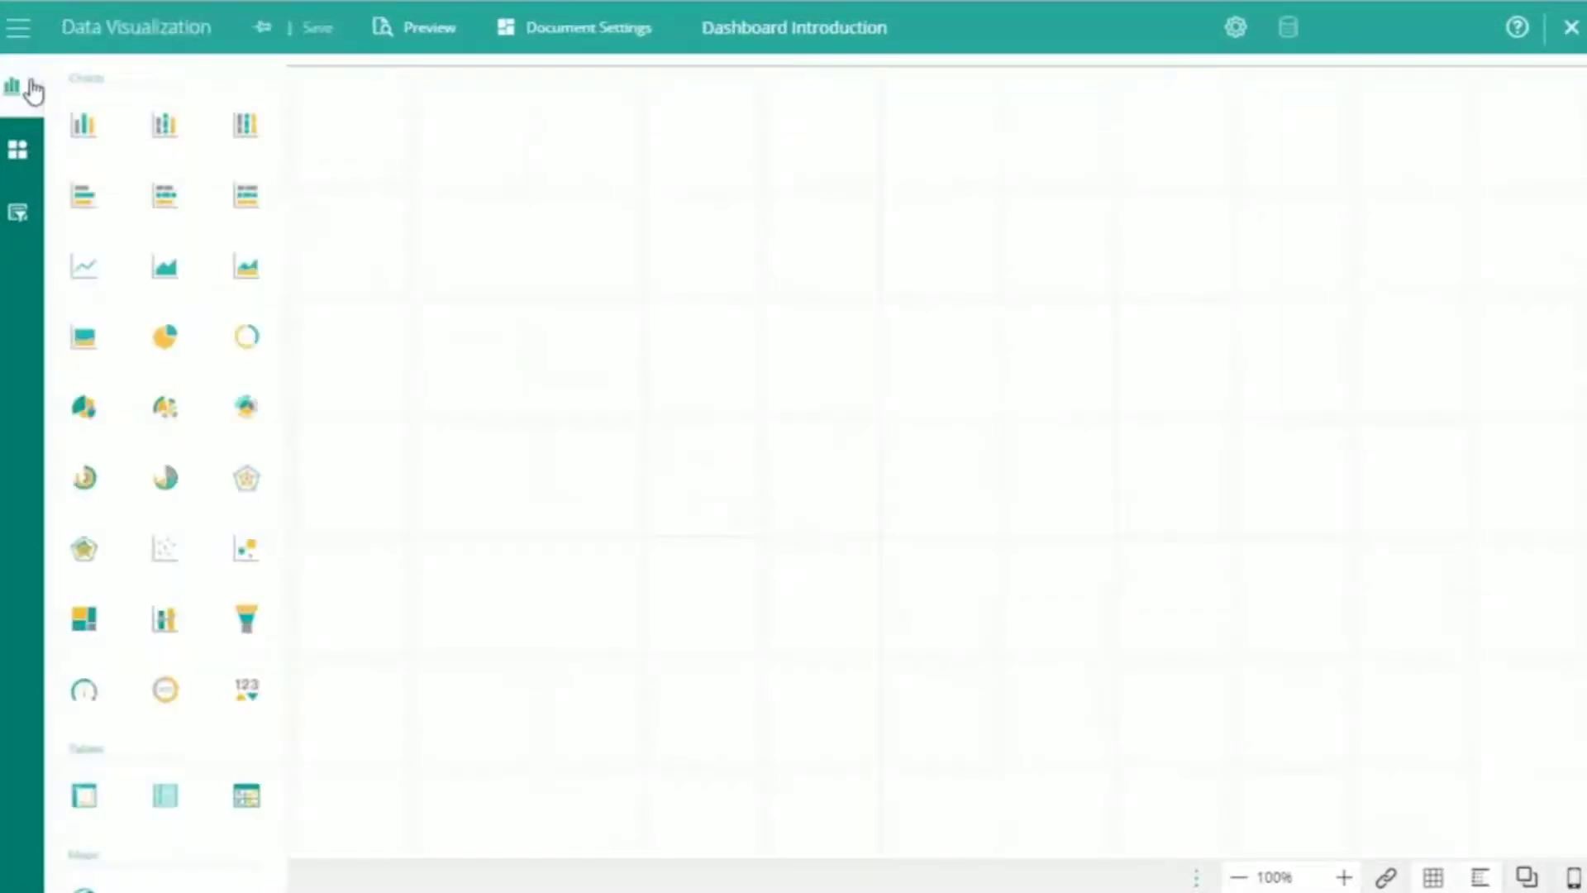
{"action": "left_click_drag", "start_coordinate": [78, 258], "coordinate": [89, 301]}
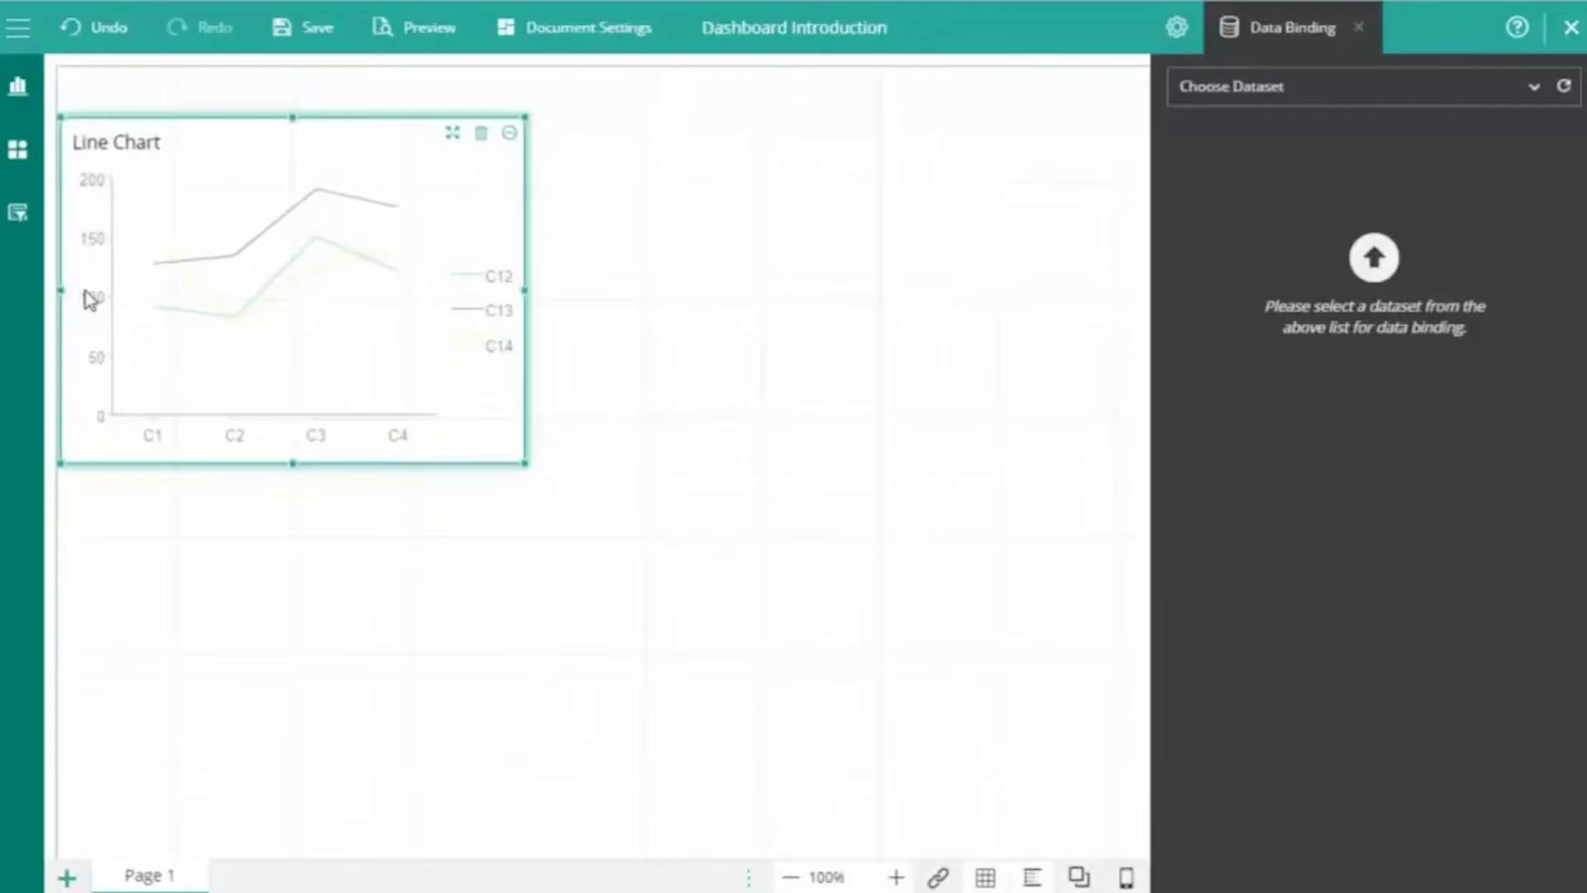
{"action": "left_click", "coordinate": [1323, 87]}
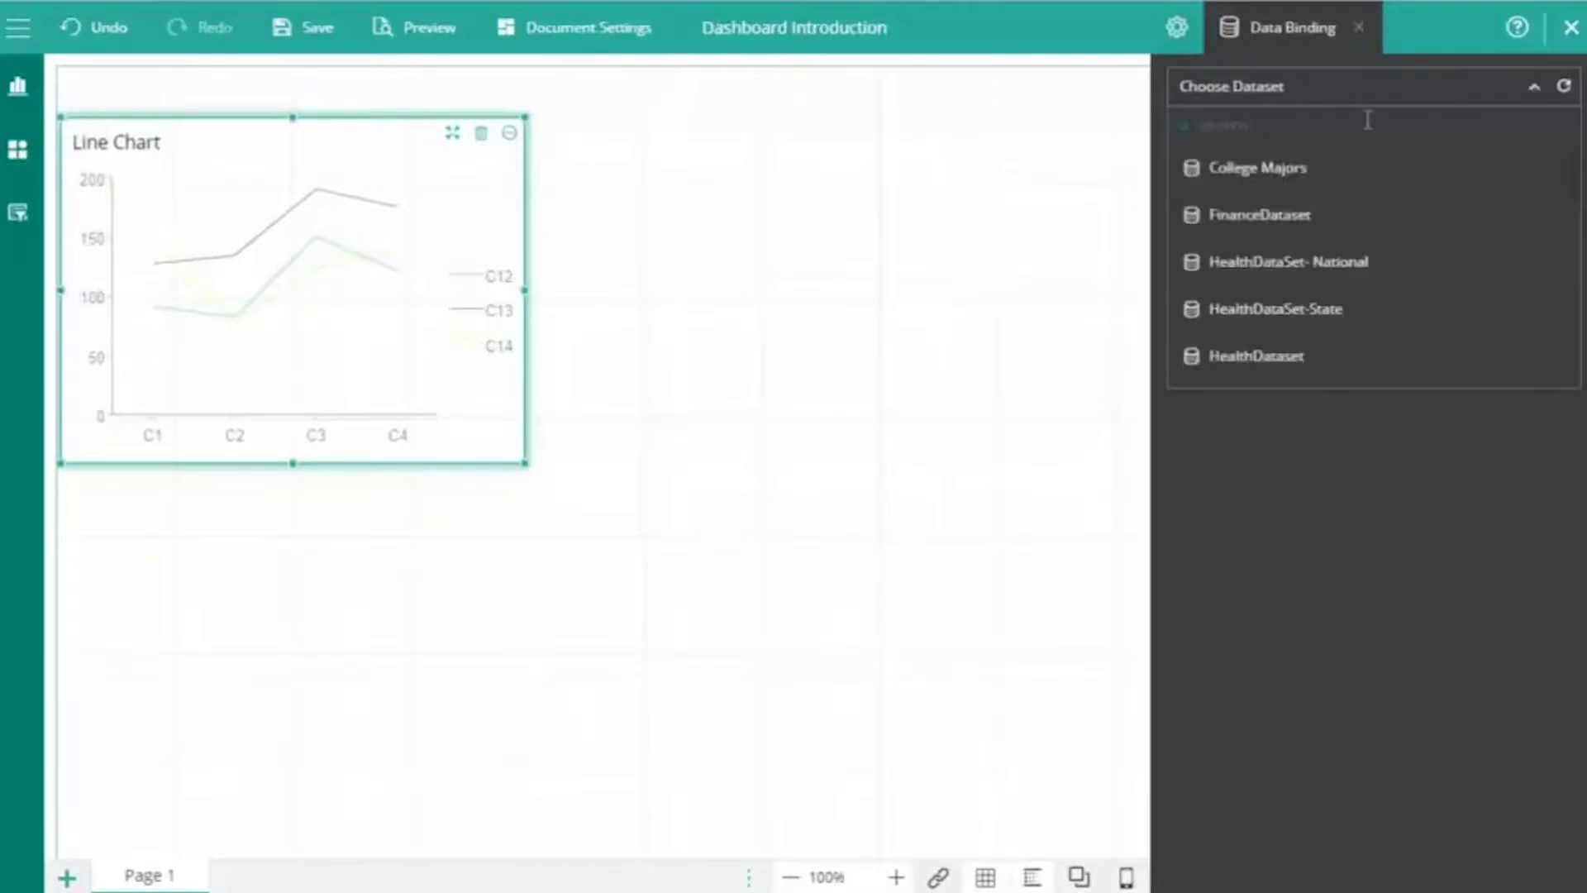
{"action": "left_click", "coordinate": [1369, 123]}
{"action": "type", "text": "Retail Data Set"}
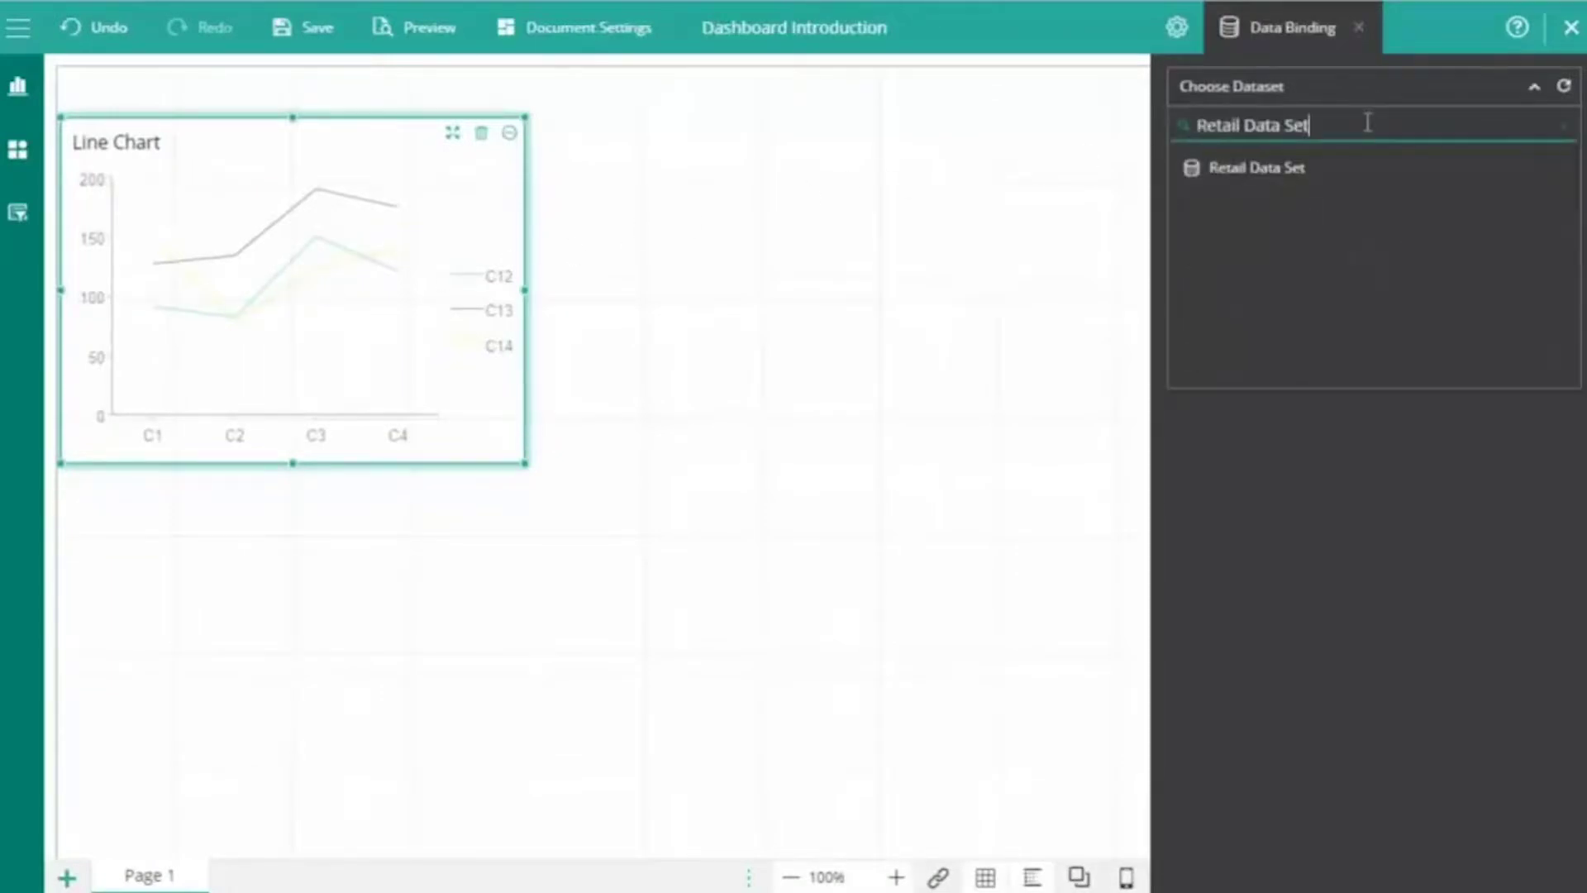
{"action": "left_click", "coordinate": [1321, 167]}
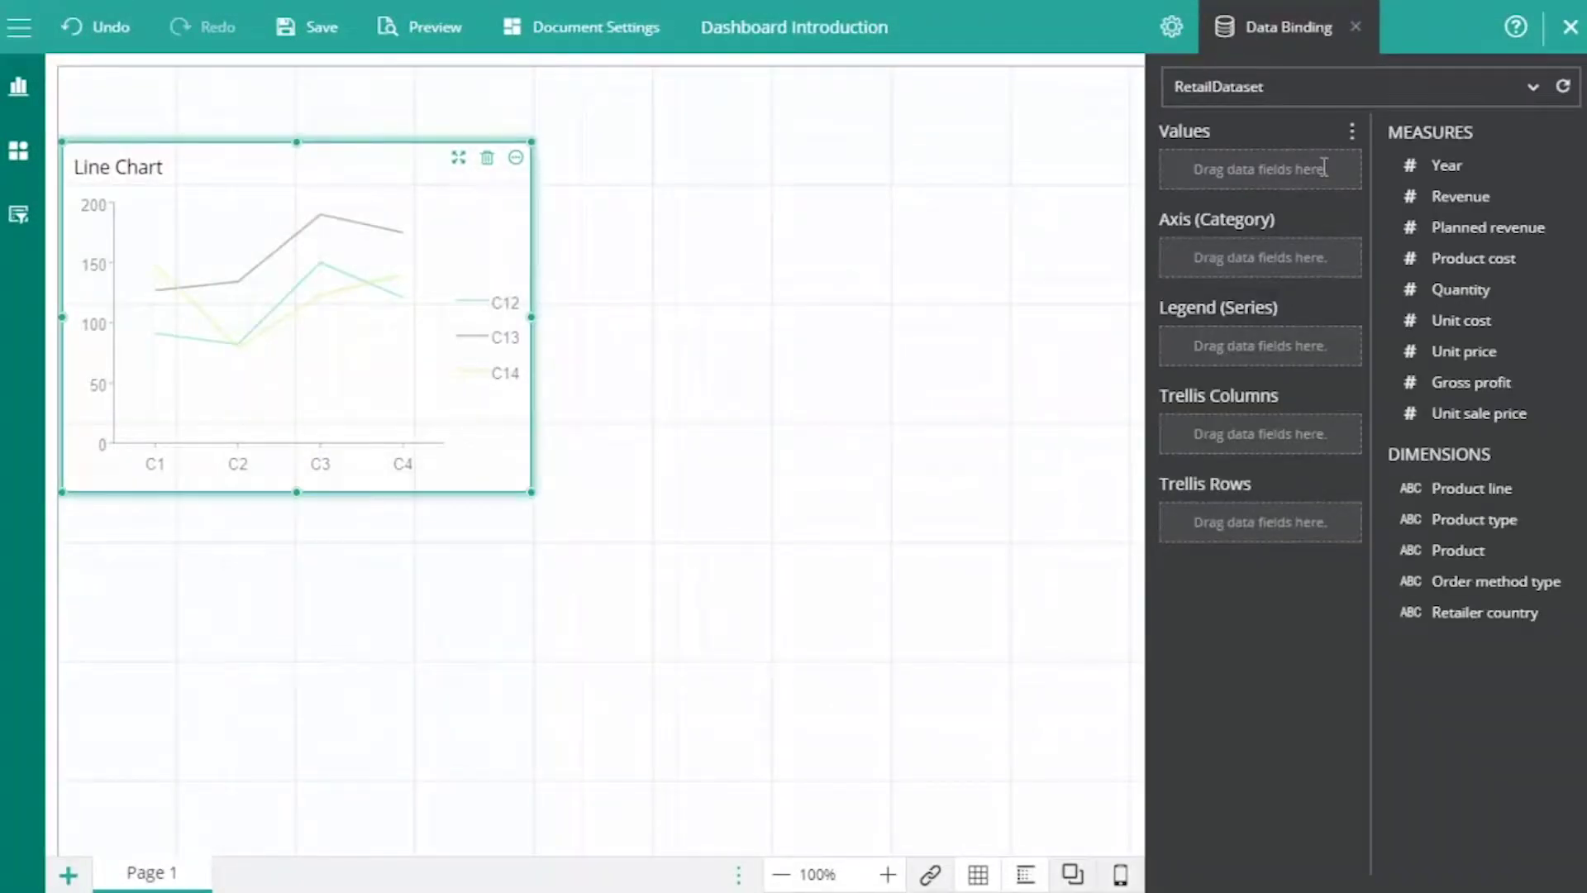
- Plot Sum of Revenue by Year, with one line per Order method type
{"action": "left_click_drag", "start_coordinate": [1406, 196], "coordinate": [1196, 168]}
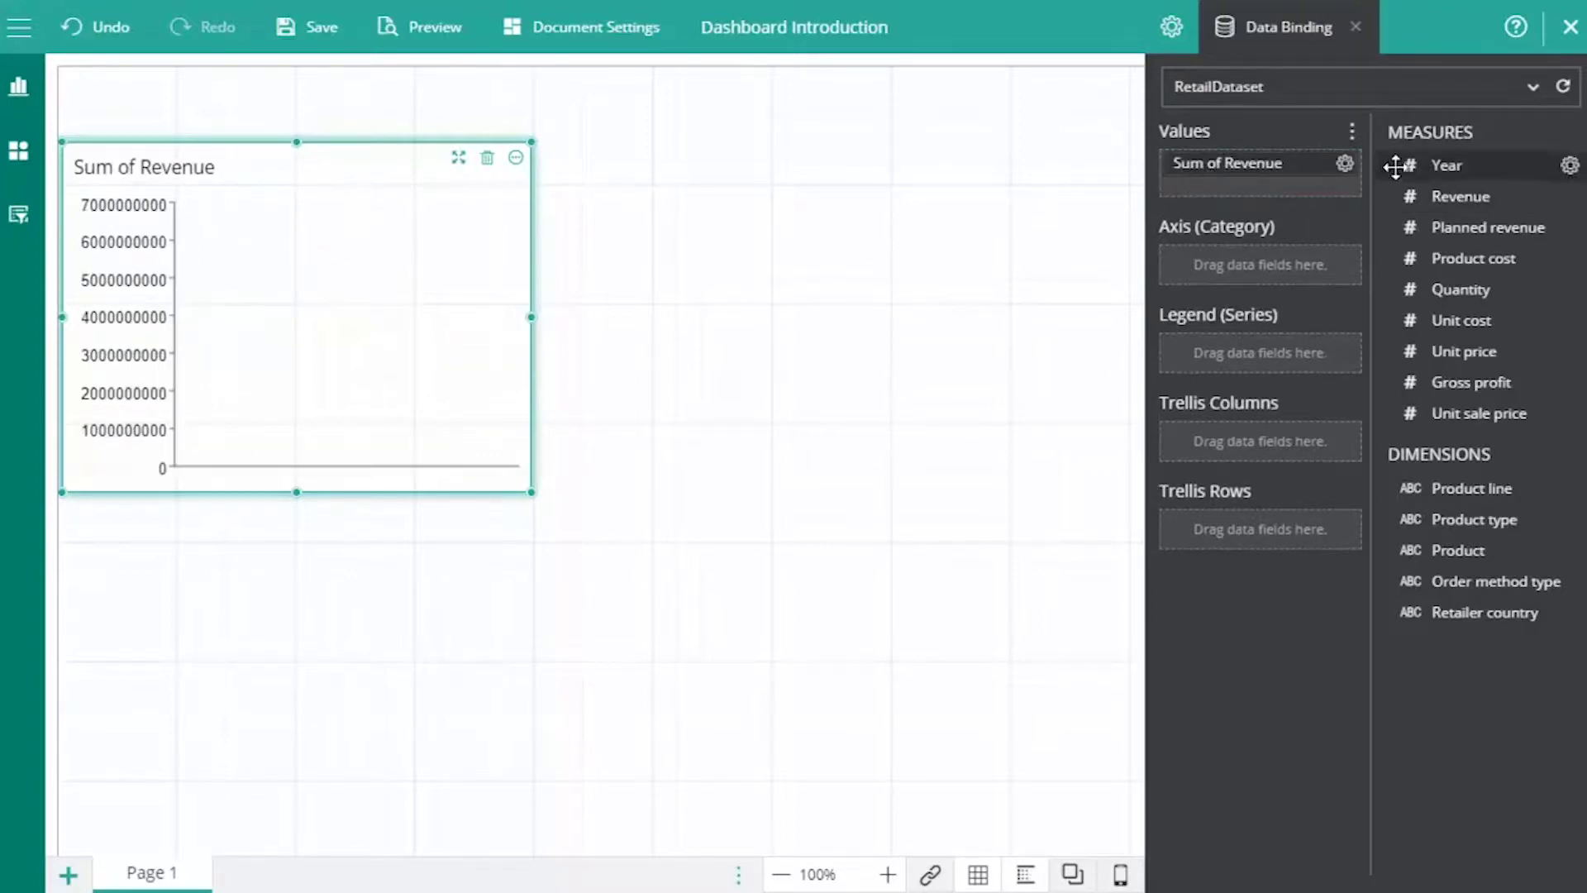
{"action": "left_click_drag", "start_coordinate": [1409, 165], "coordinate": [1188, 259]}
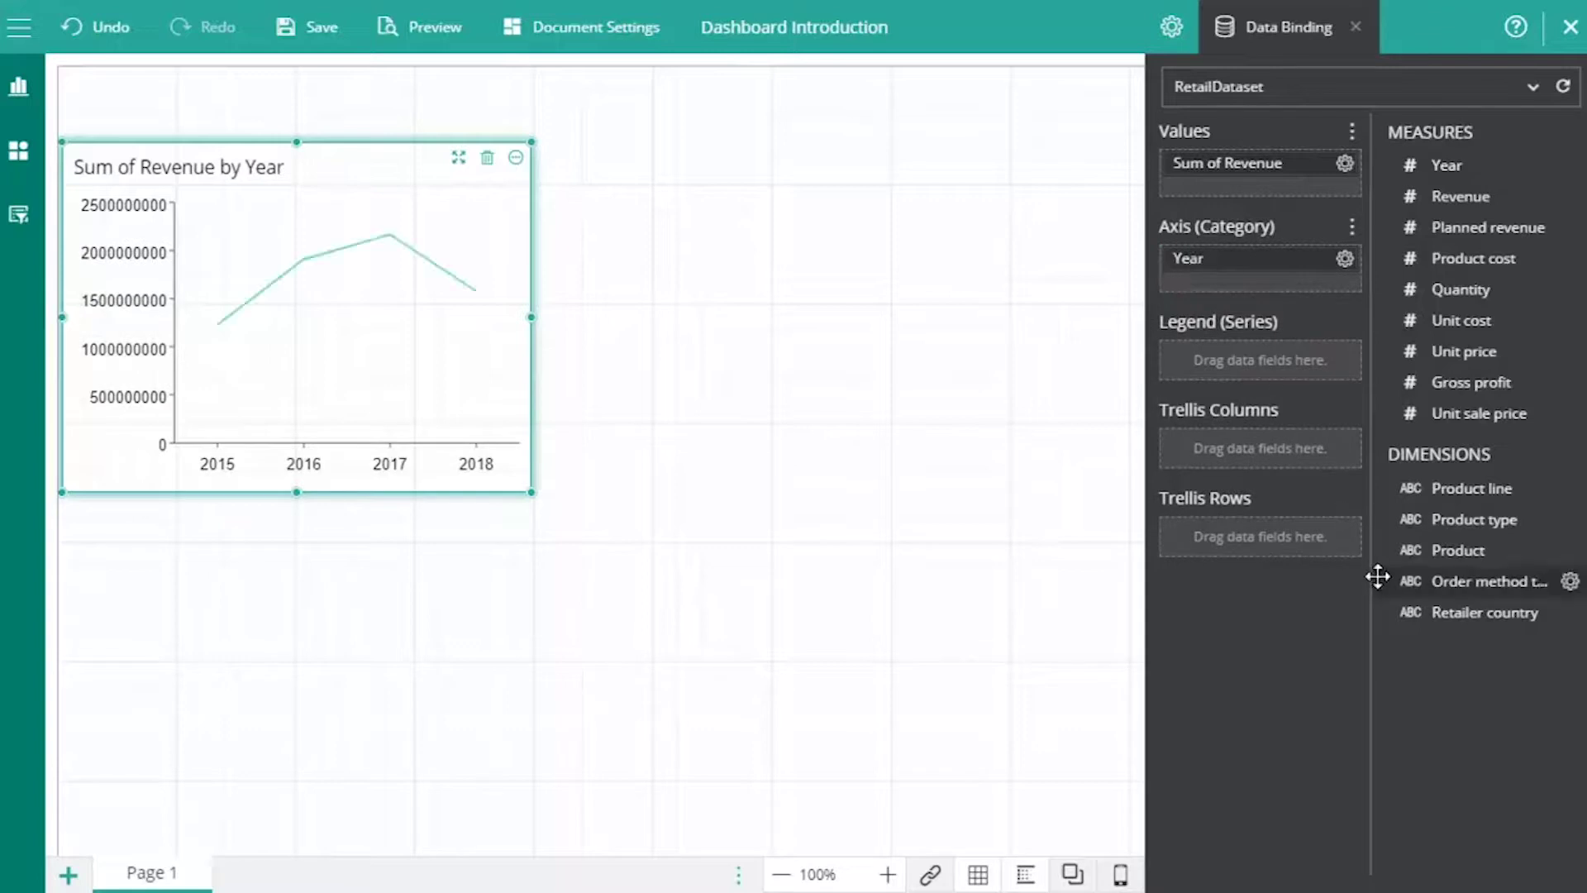
{"action": "left_click_drag", "start_coordinate": [1378, 579], "coordinate": [1178, 359]}
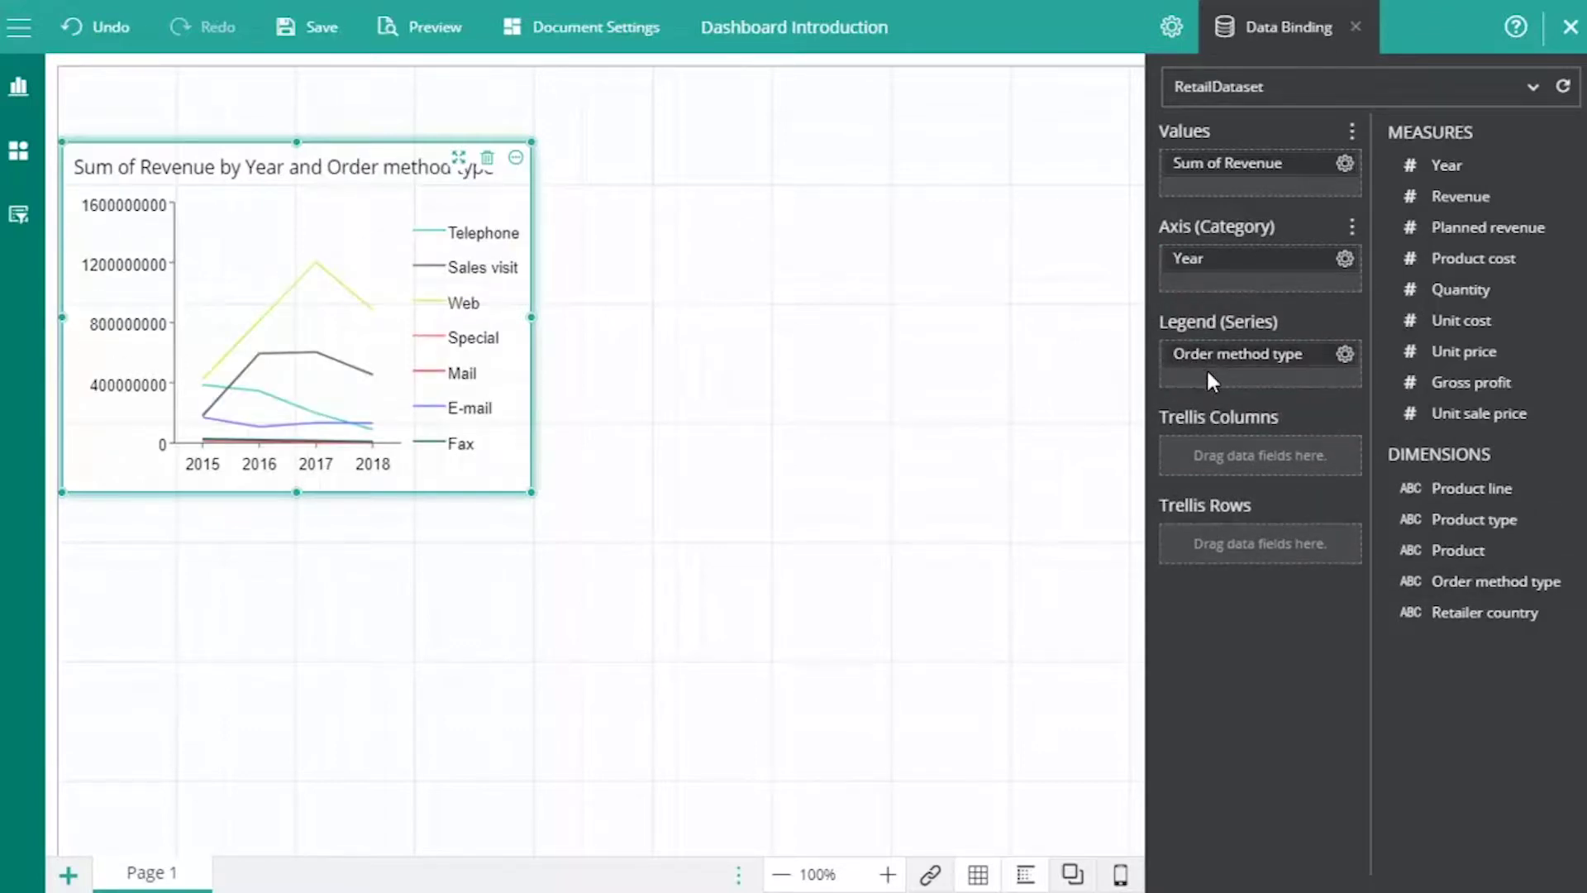
- Use spline lines and a centered title 'Revenue by Year and Order Method (in Millions)'
{"action": "left_click", "coordinate": [1174, 32]}
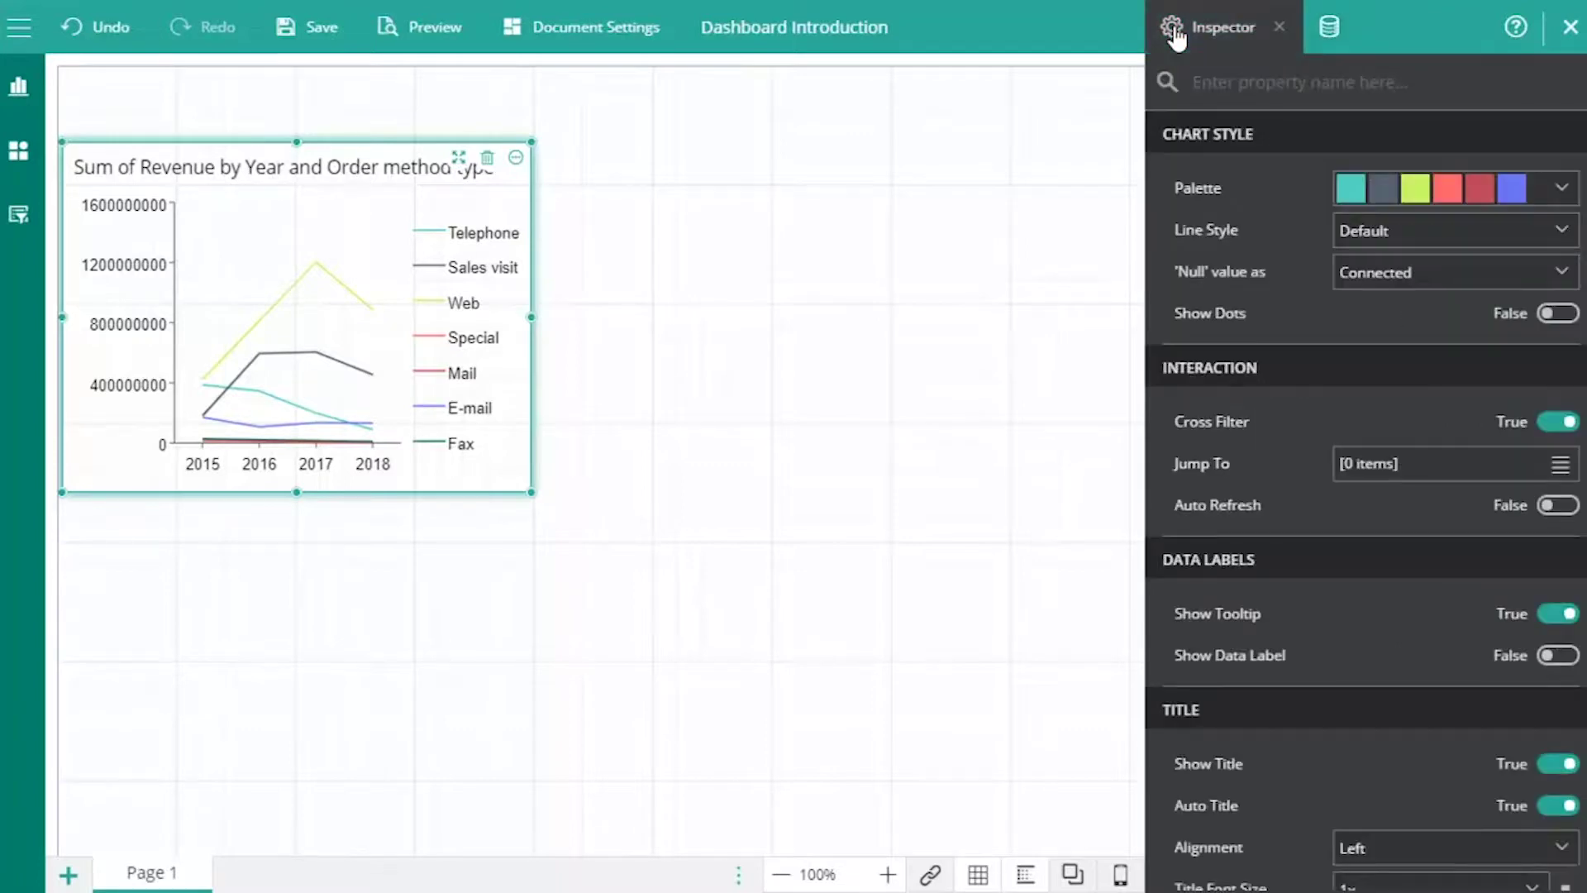
{"action": "left_click", "coordinate": [1559, 235]}
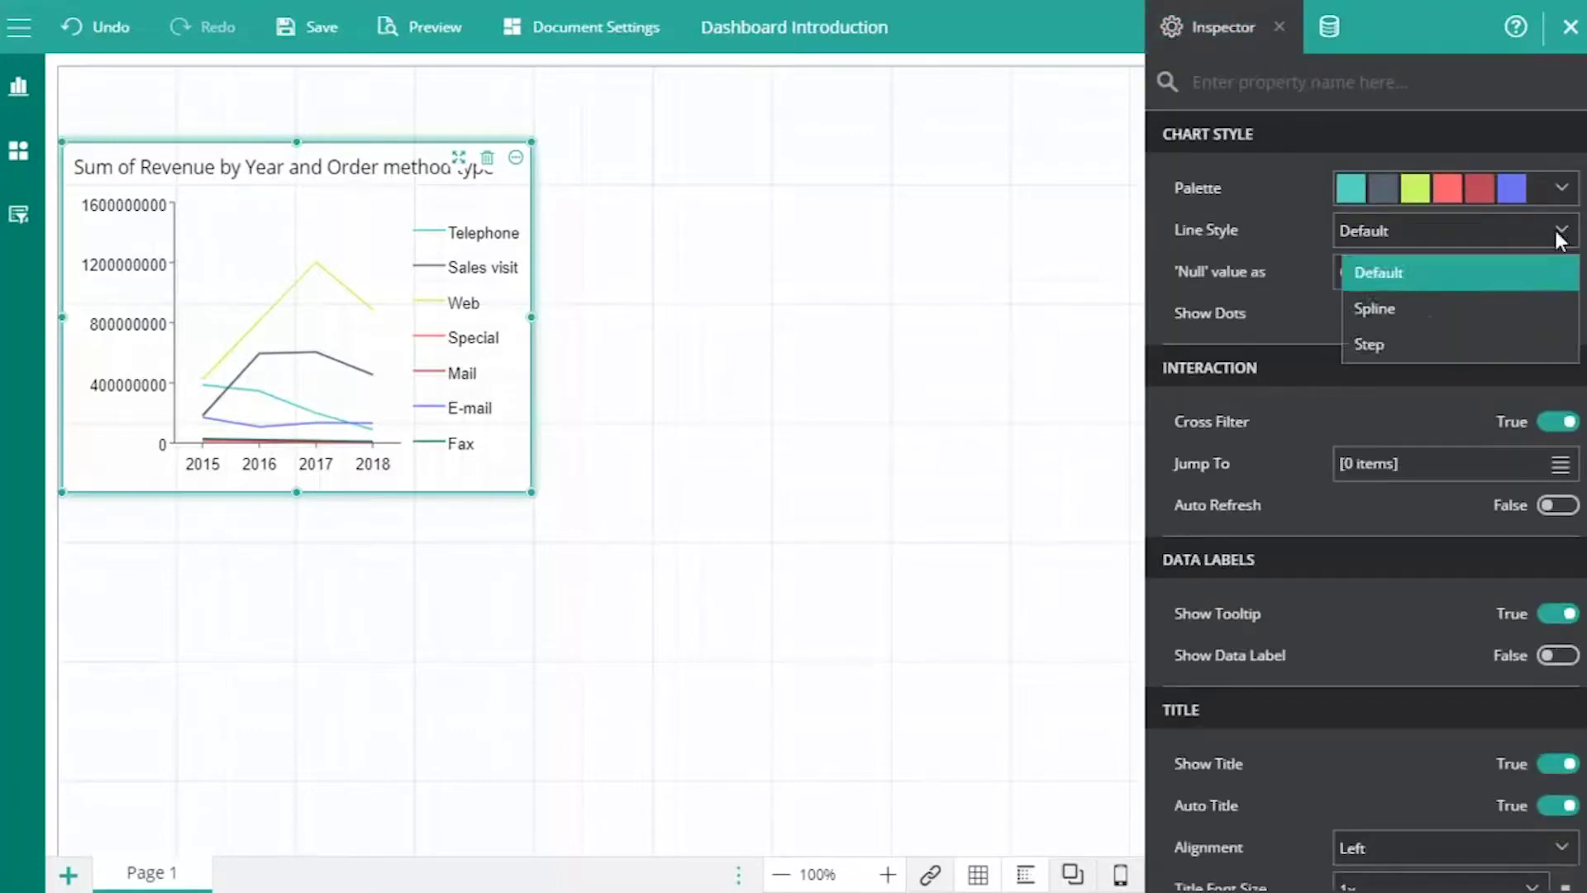
{"action": "left_click", "coordinate": [1552, 304]}
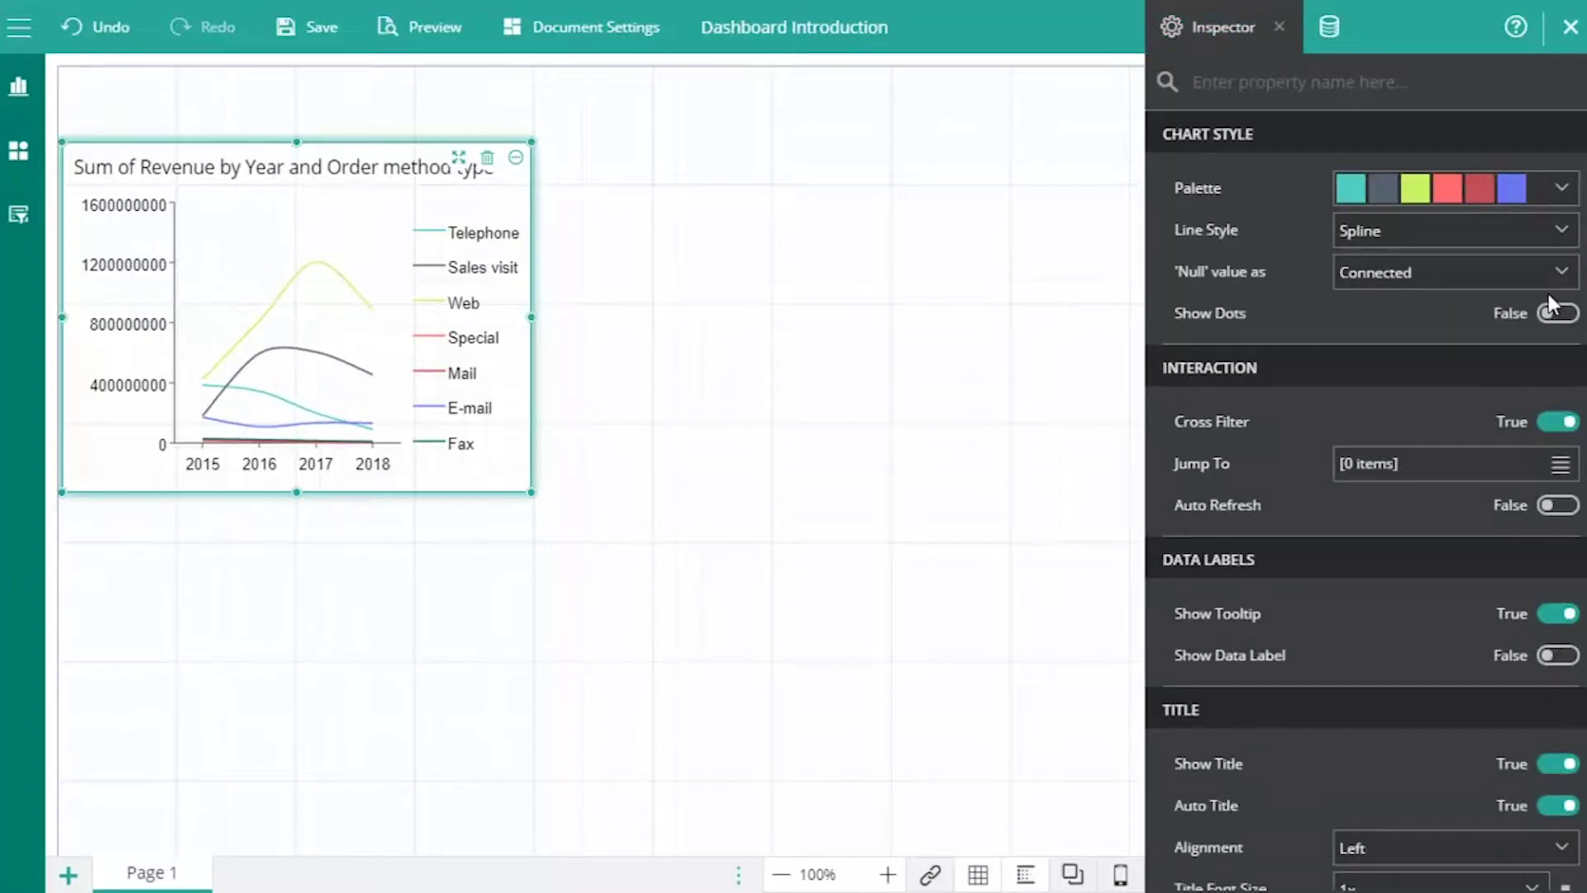
{"action": "scroll", "coordinate": [1551, 302], "scroll_direction": "down", "scroll_amount": 6}
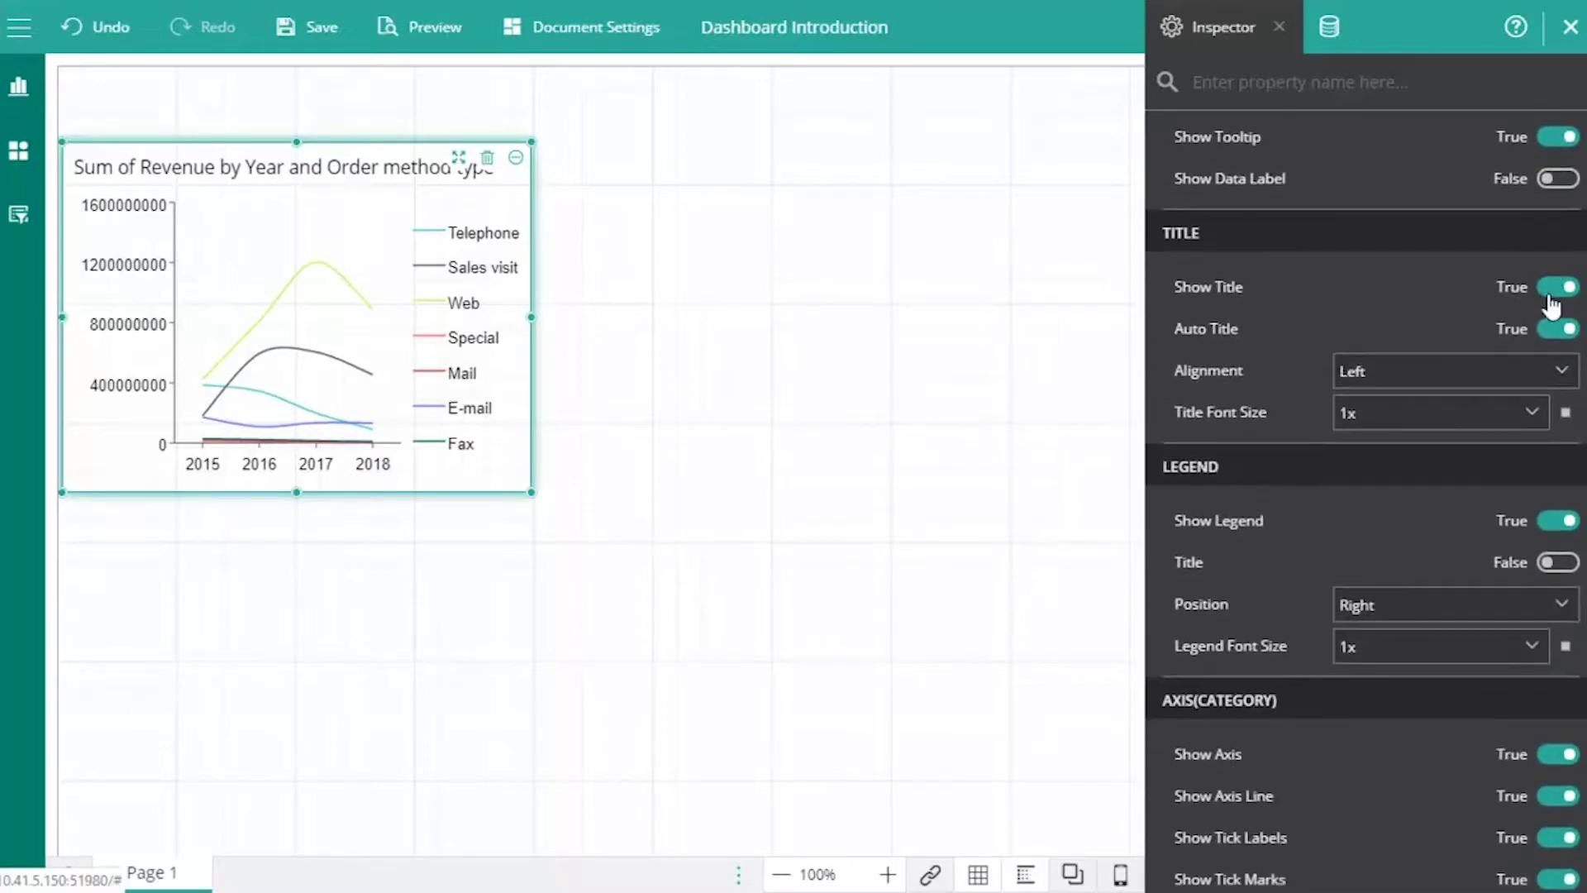
{"action": "left_click", "coordinate": [1546, 327]}
{"action": "triple_click", "coordinate": [1540, 370]}
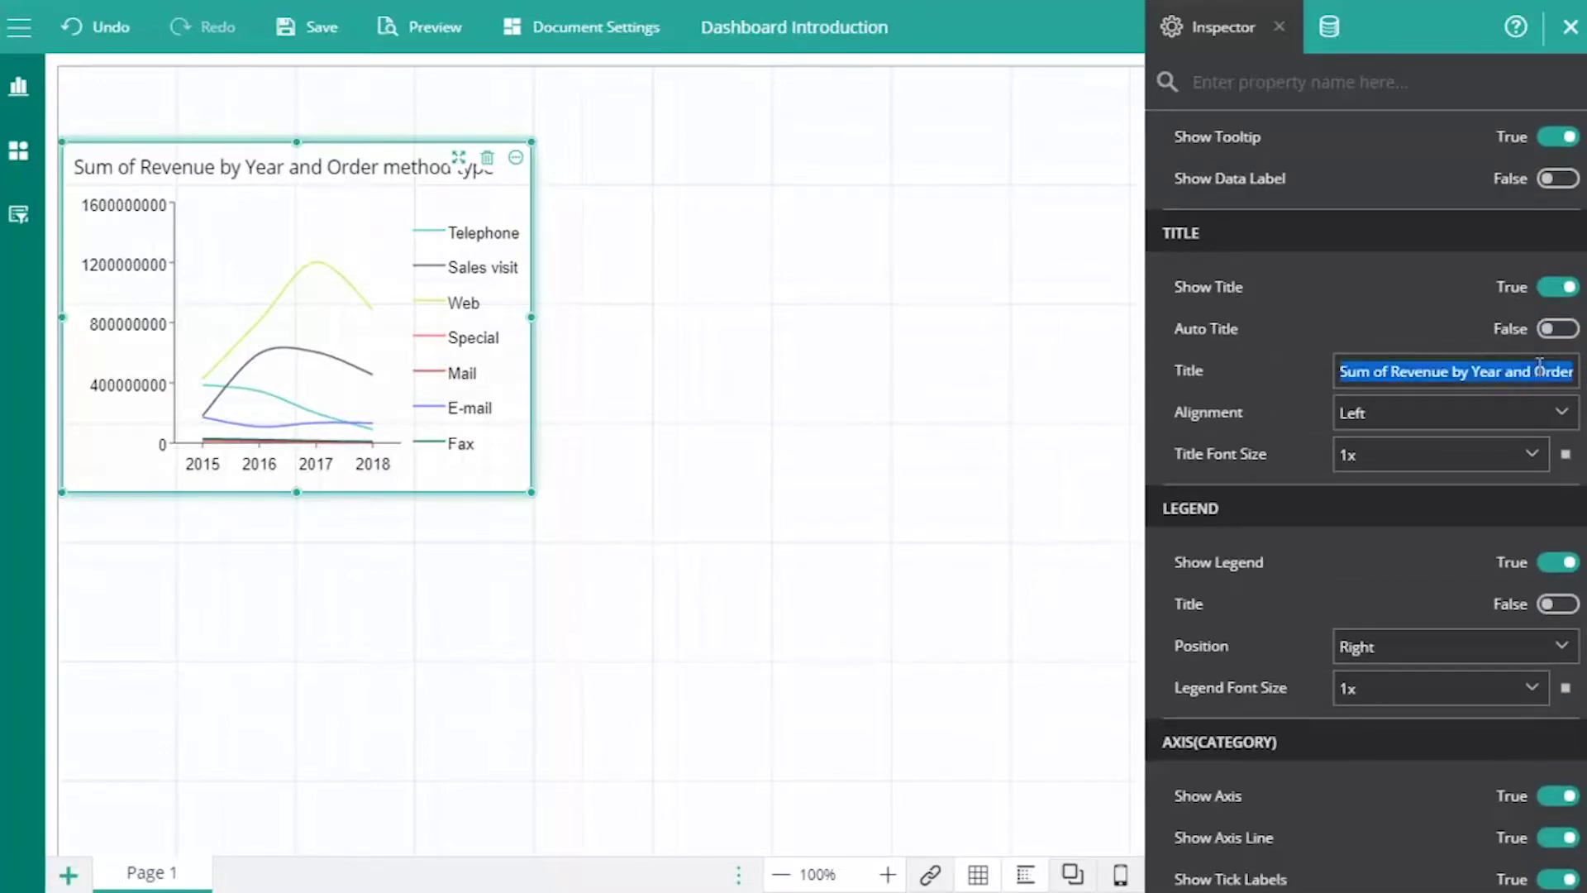
{"action": "type", "text": "Revenue by Year and Order Method (in Millions)"}
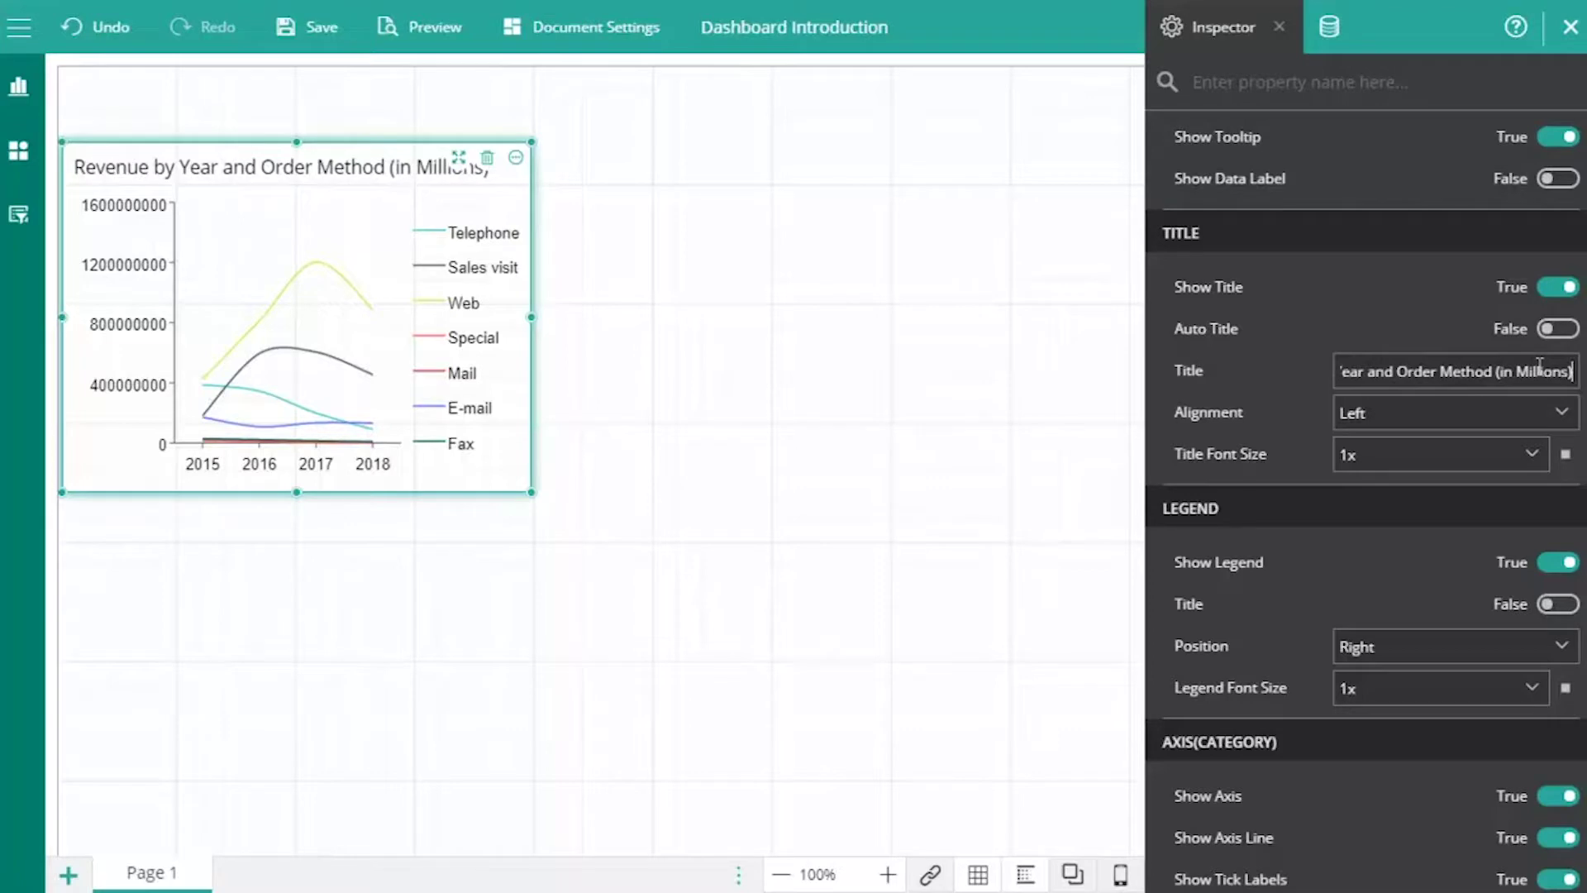
{"action": "left_click", "coordinate": [1546, 411]}
{"action": "left_click", "coordinate": [1455, 492]}
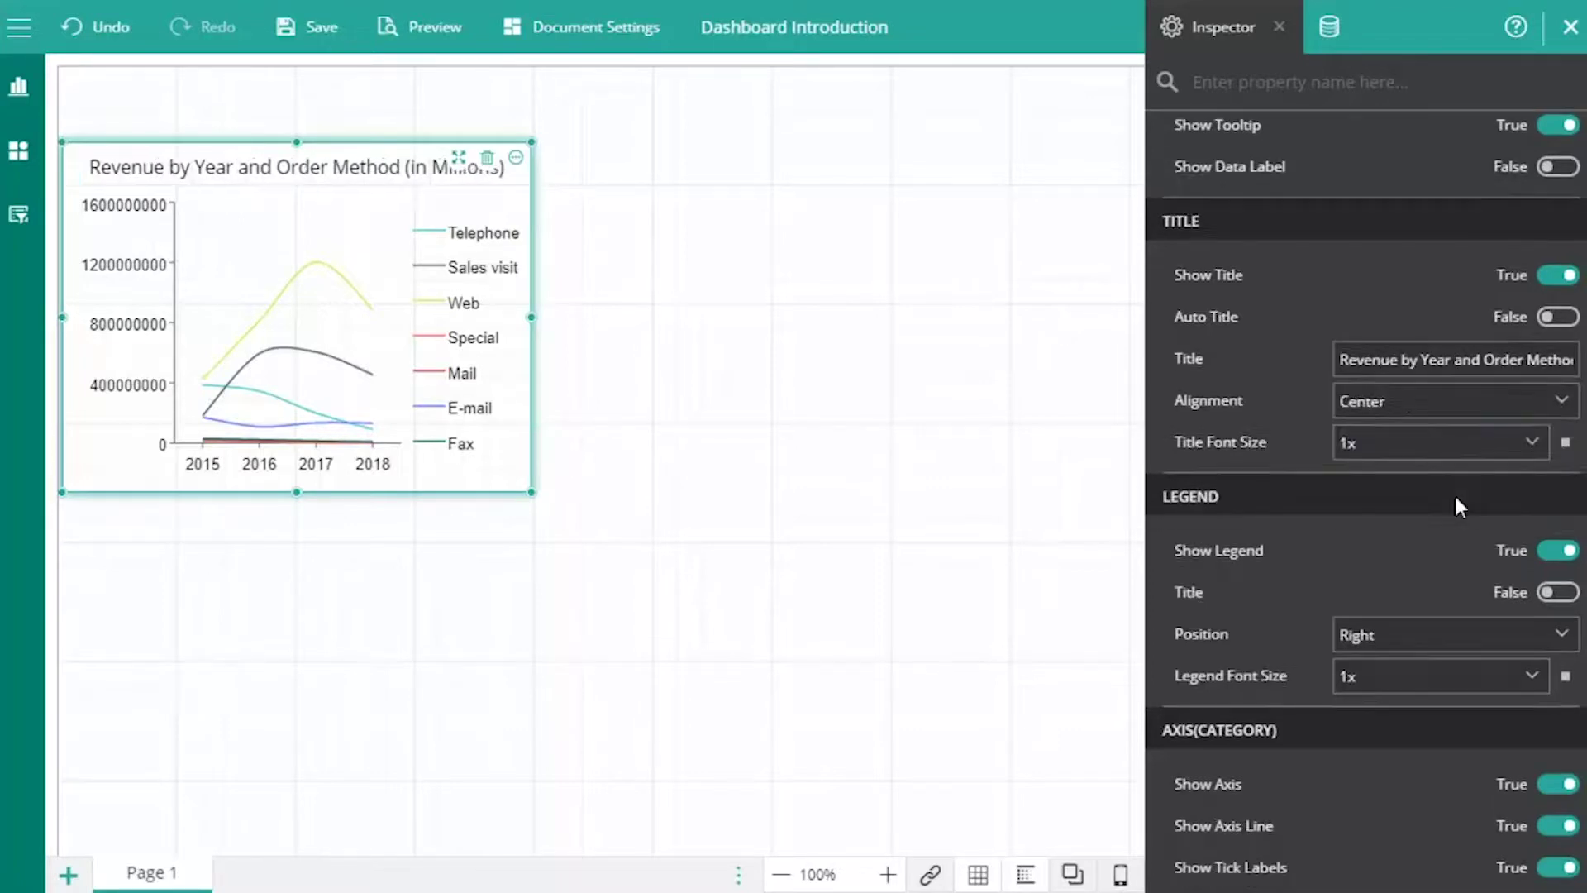
- Format the axis values as currency with the display unit in millions
{"action": "scroll", "coordinate": [1456, 492], "scroll_direction": "down", "scroll_amount": 12}
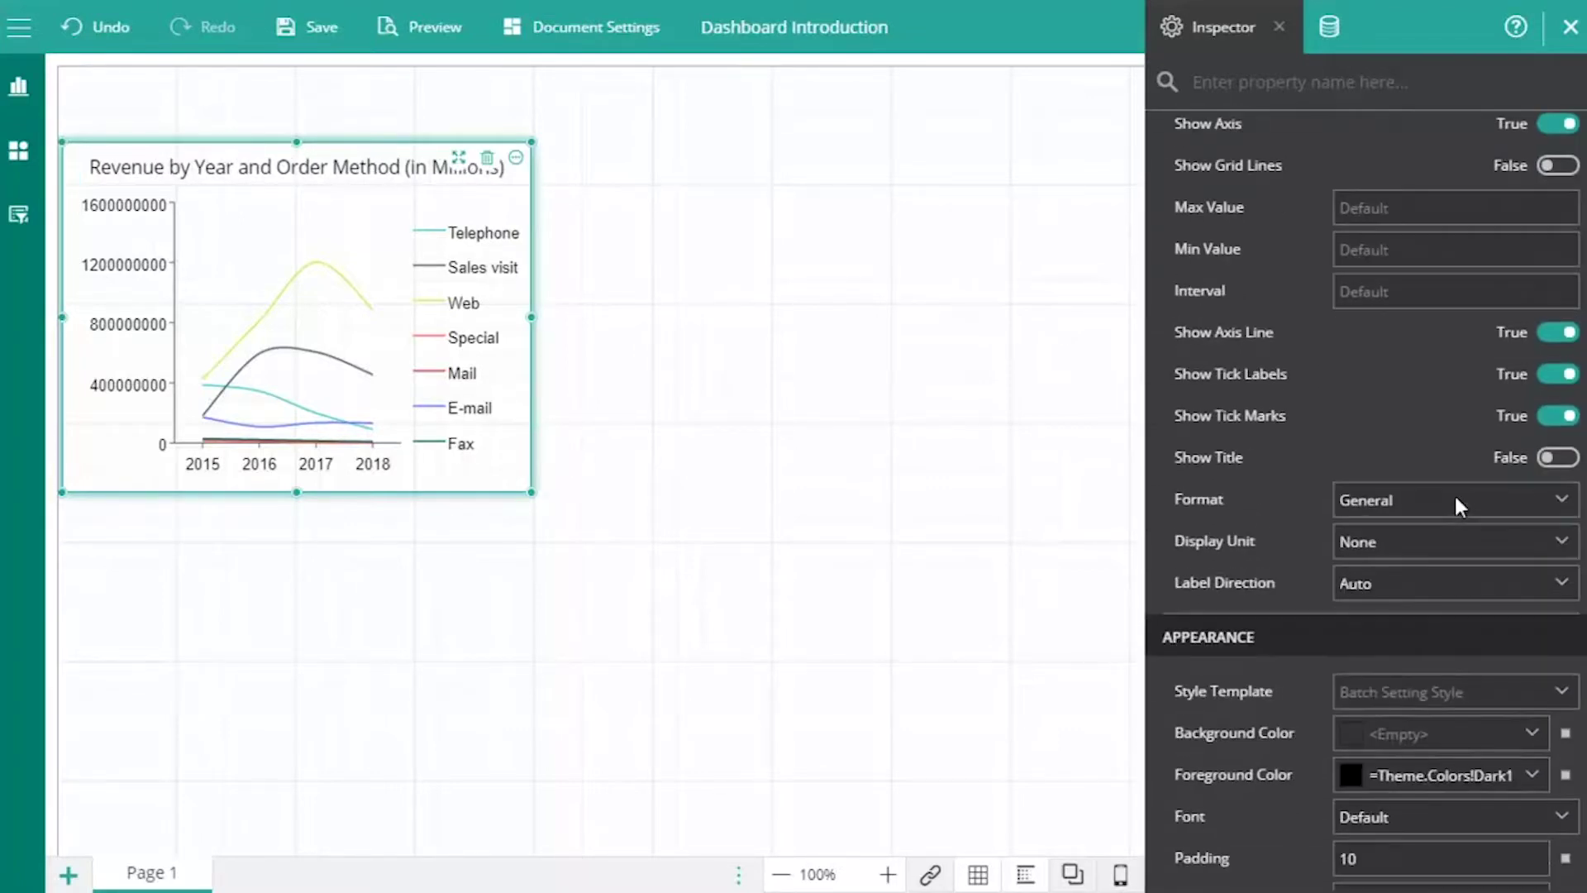
{"action": "left_click", "coordinate": [1456, 493]}
{"action": "left_click", "coordinate": [1530, 682]}
{"action": "left_click", "coordinate": [517, 331]}
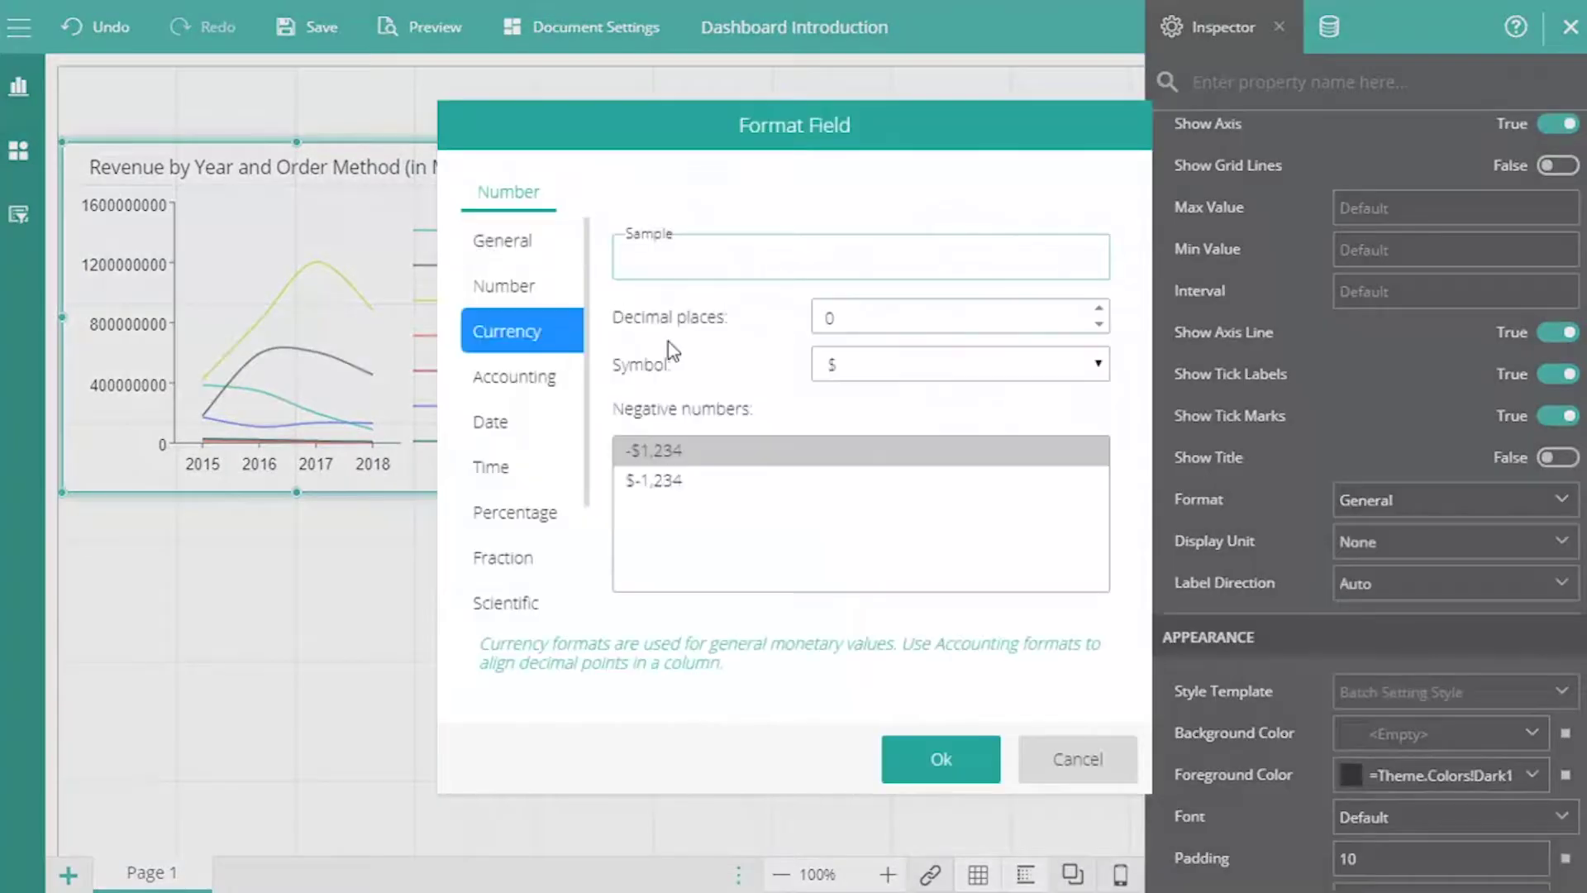
{"action": "left_click", "coordinate": [982, 756]}
{"action": "left_click", "coordinate": [1455, 542]}
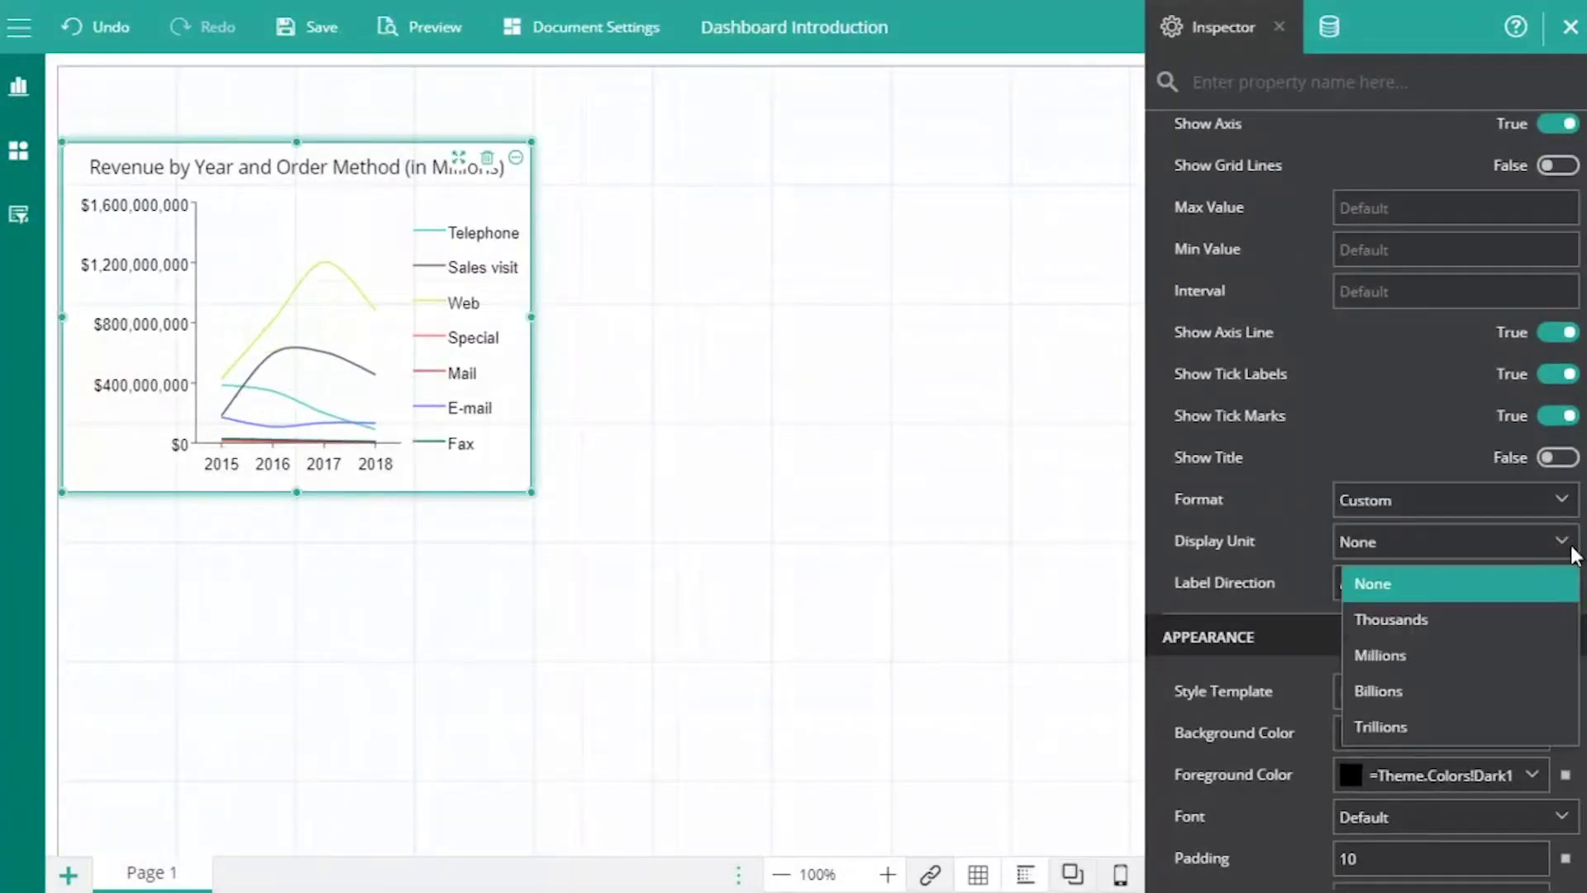
{"action": "left_click", "coordinate": [1540, 671]}
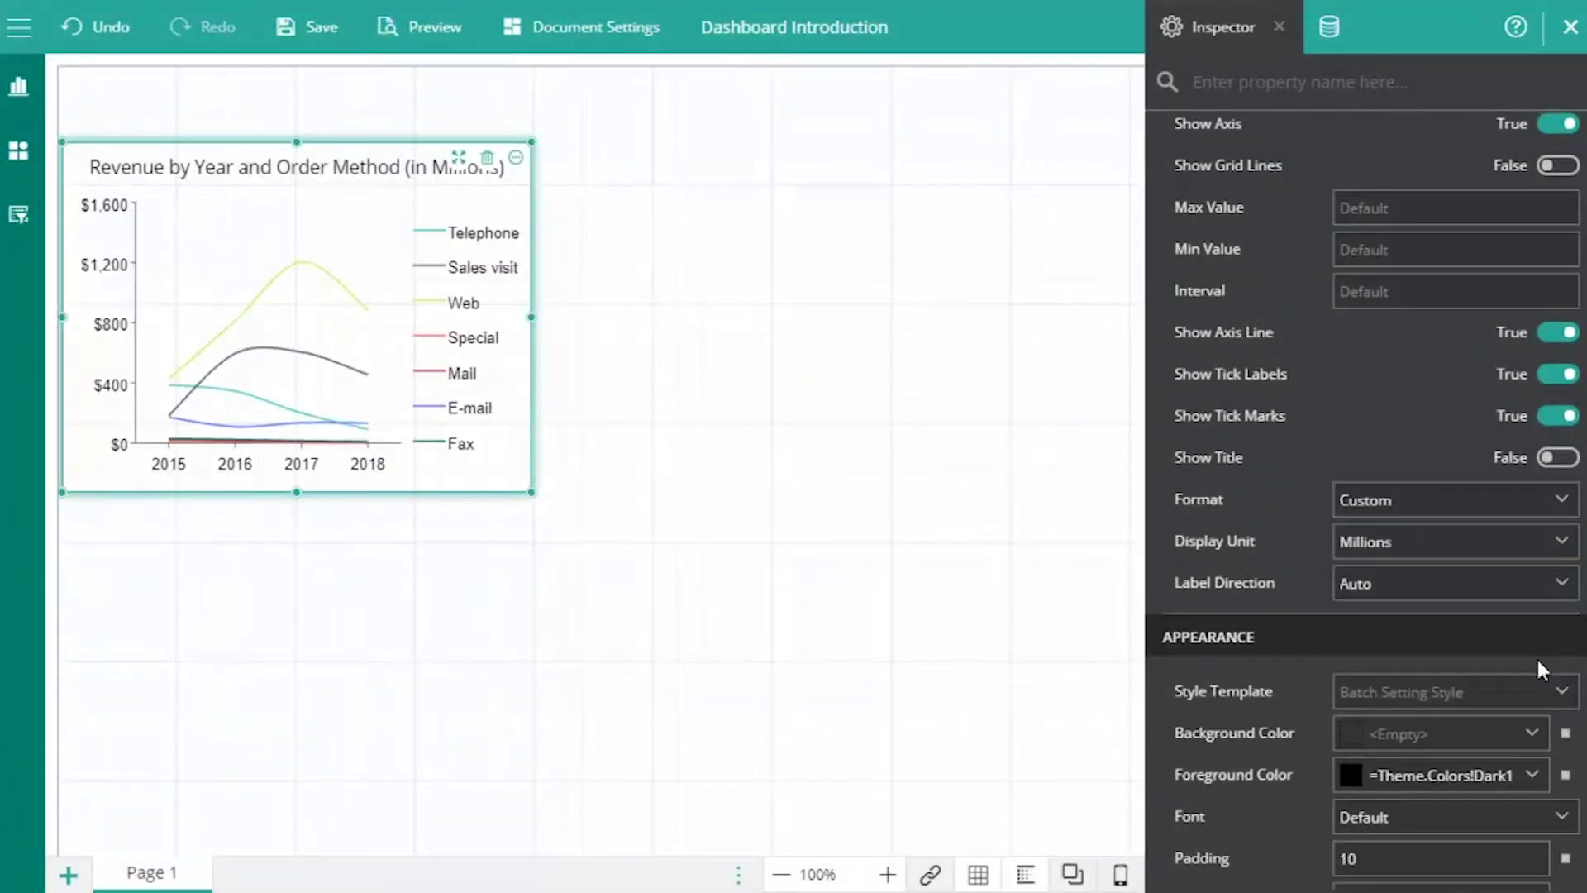
{"action": "left_click", "coordinate": [517, 157]}
- Sort the Order method type series by Sum of Revenue, descending
{"action": "left_click", "coordinate": [562, 200]}
{"action": "left_click", "coordinate": [686, 217]}
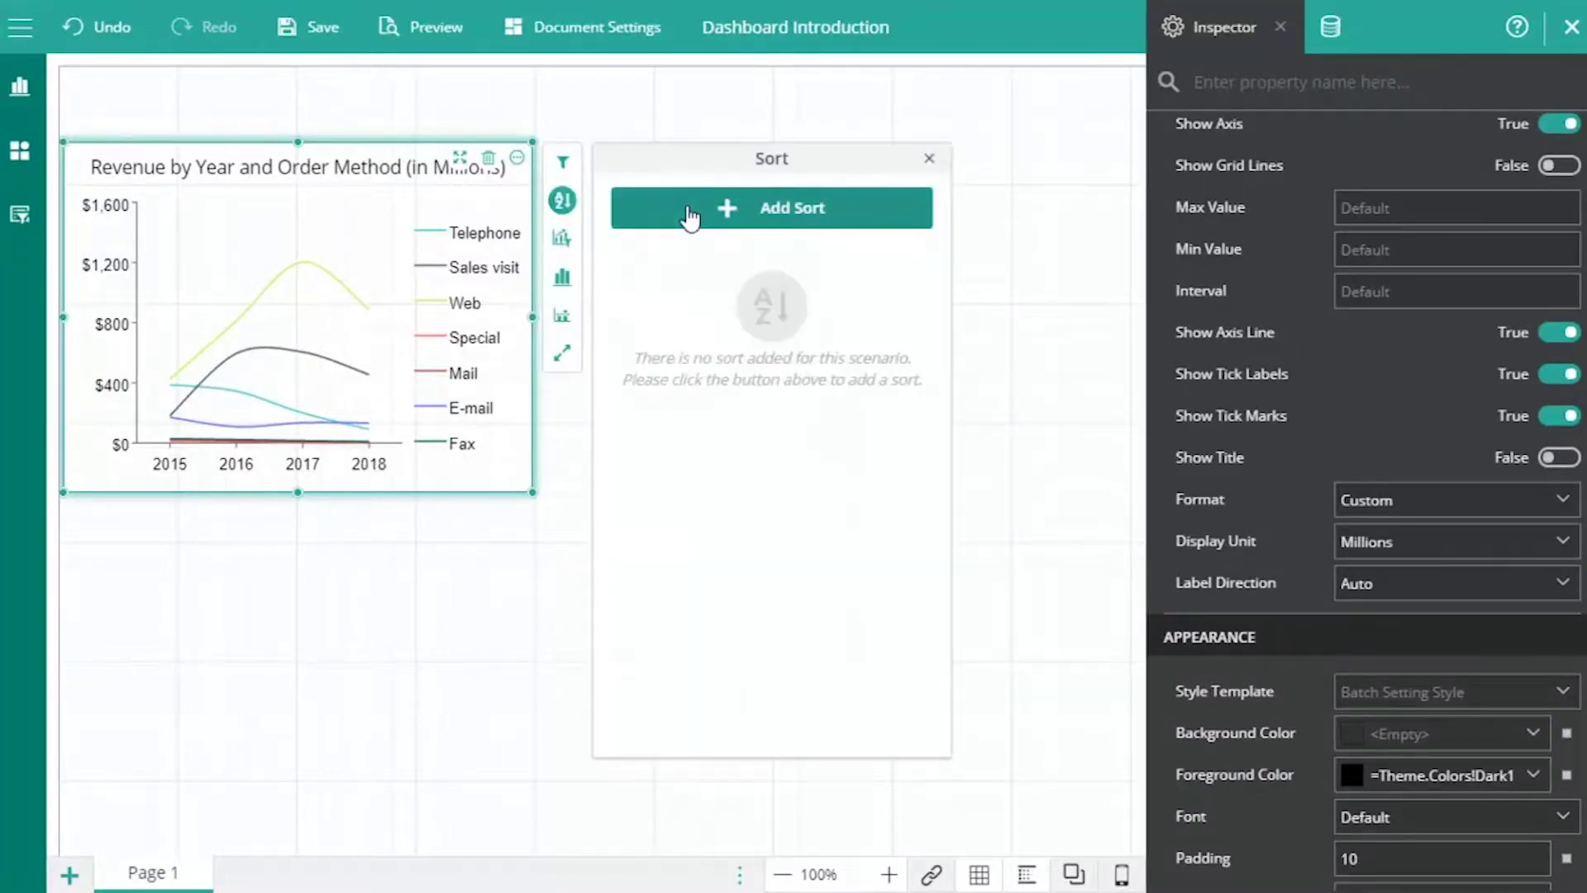
{"action": "left_click", "coordinate": [852, 207]}
{"action": "left_click", "coordinate": [871, 304]}
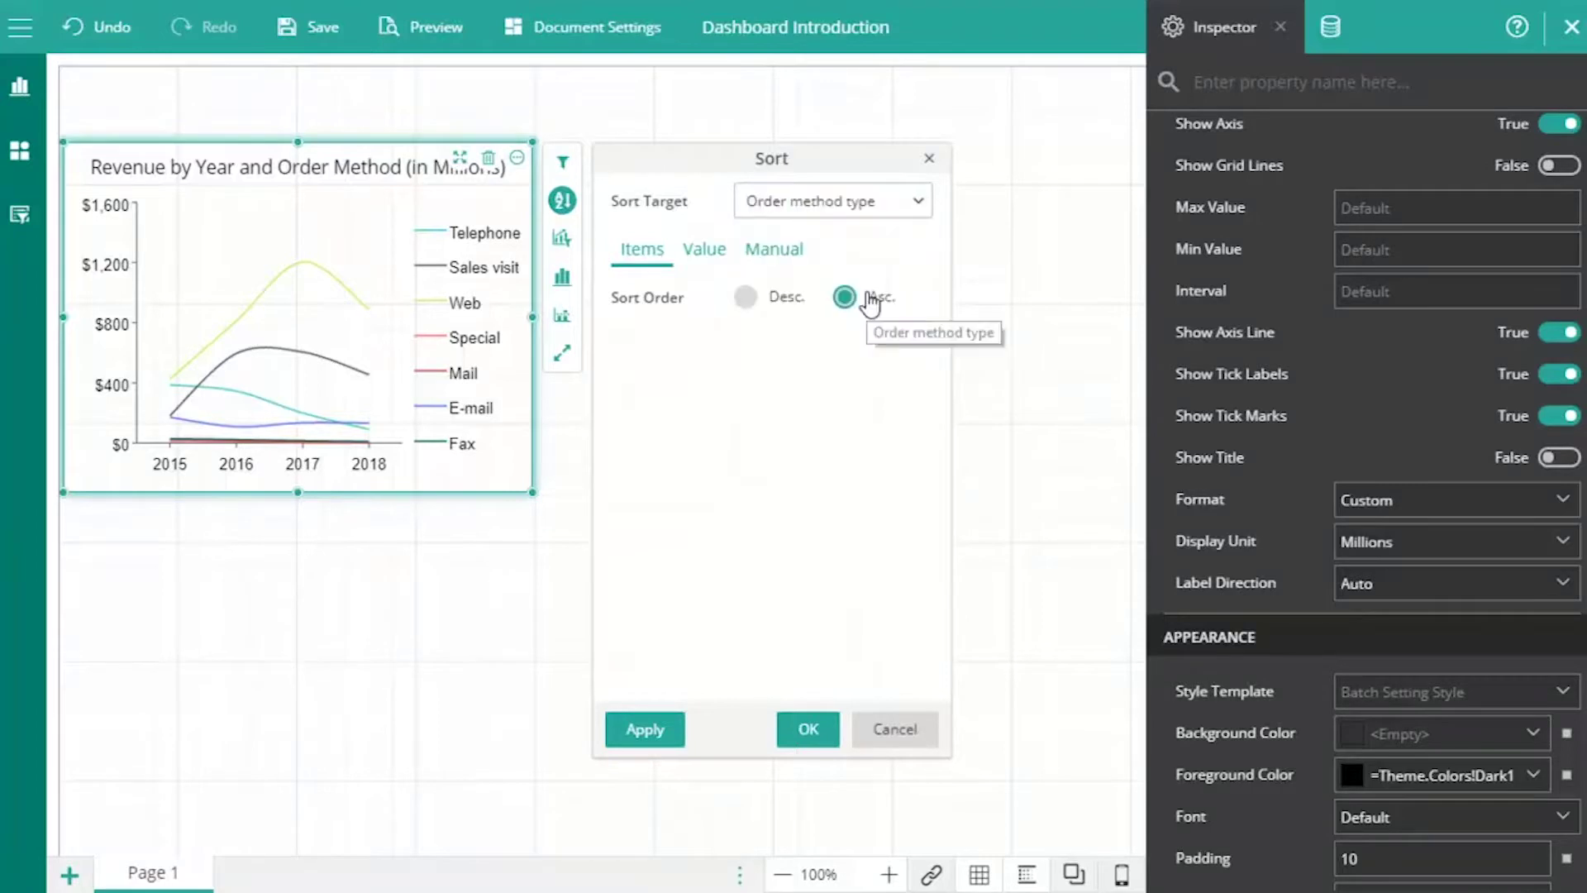
{"action": "left_click", "coordinate": [704, 249]}
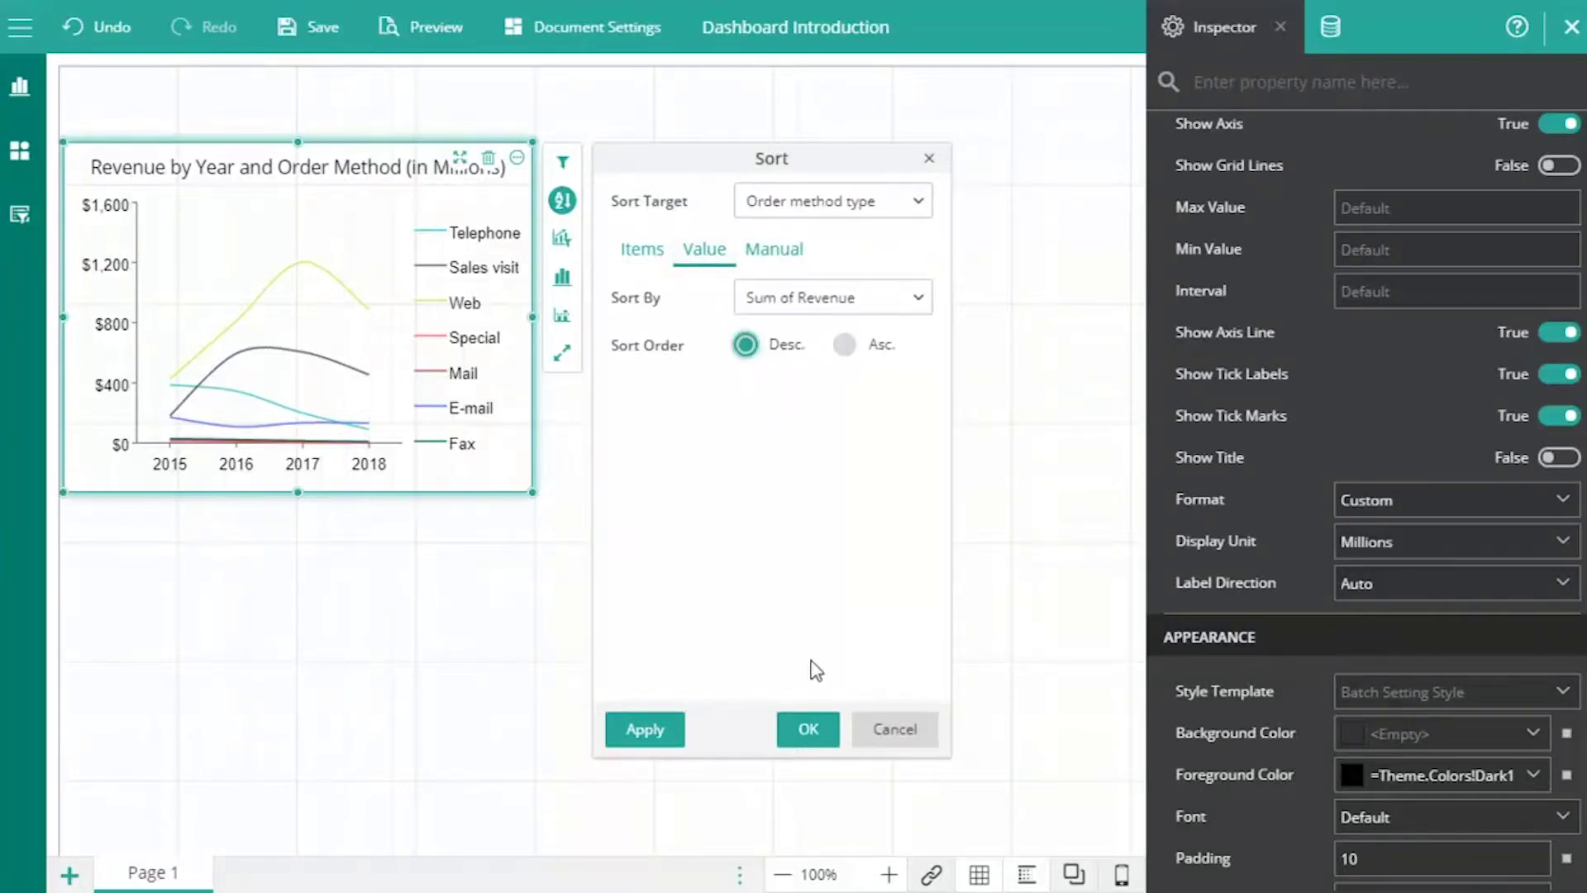
{"action": "left_click", "coordinate": [809, 727]}
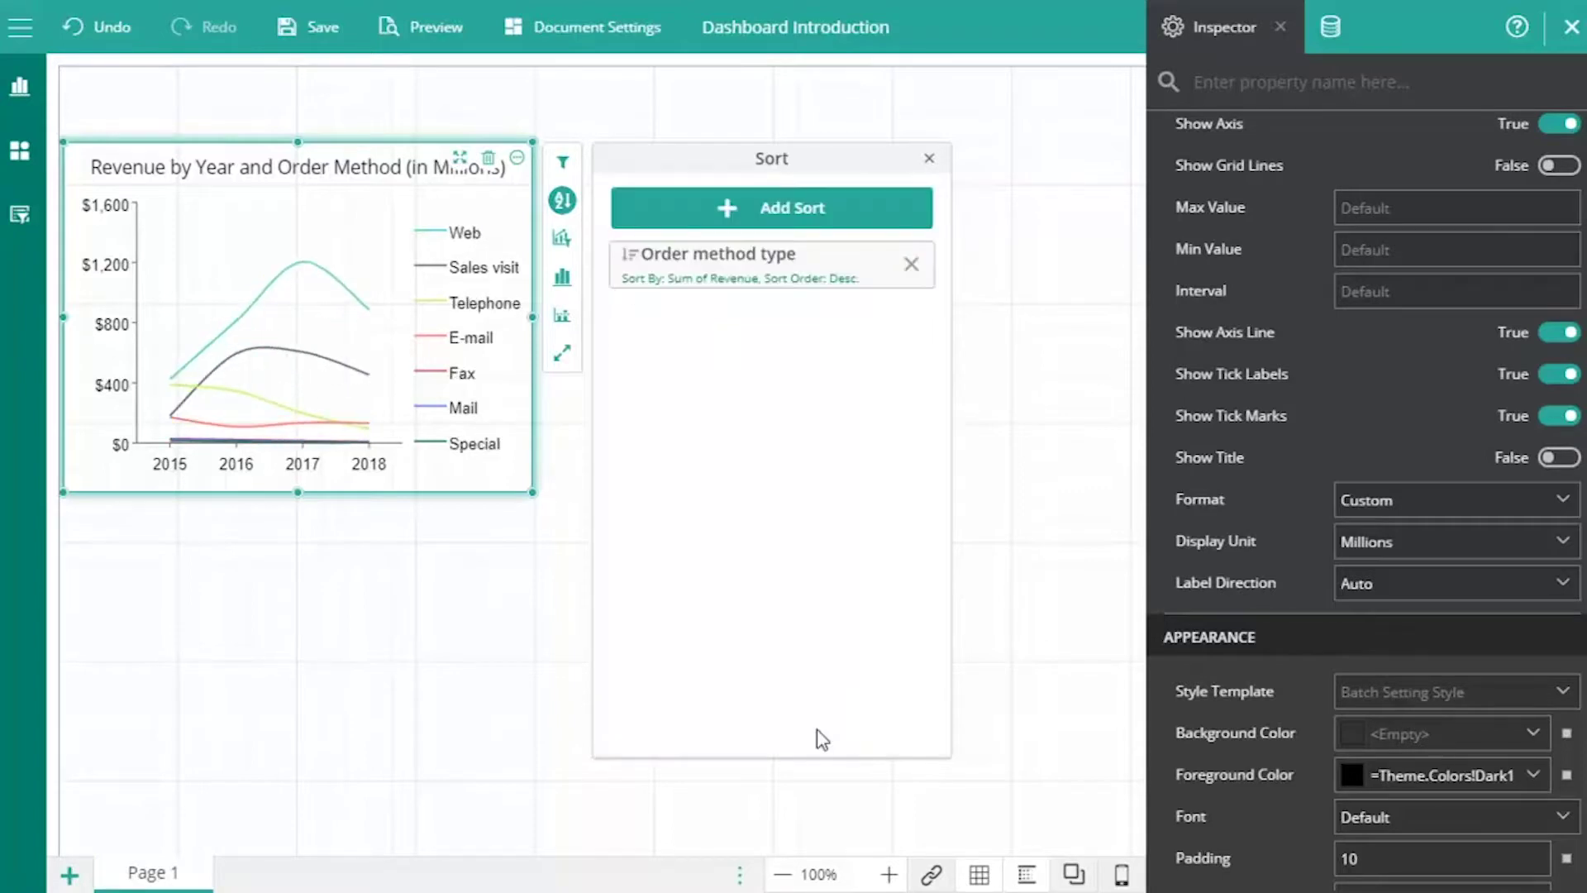
{"action": "left_click", "coordinate": [968, 409]}
{"action": "left_click", "coordinate": [19, 86]}
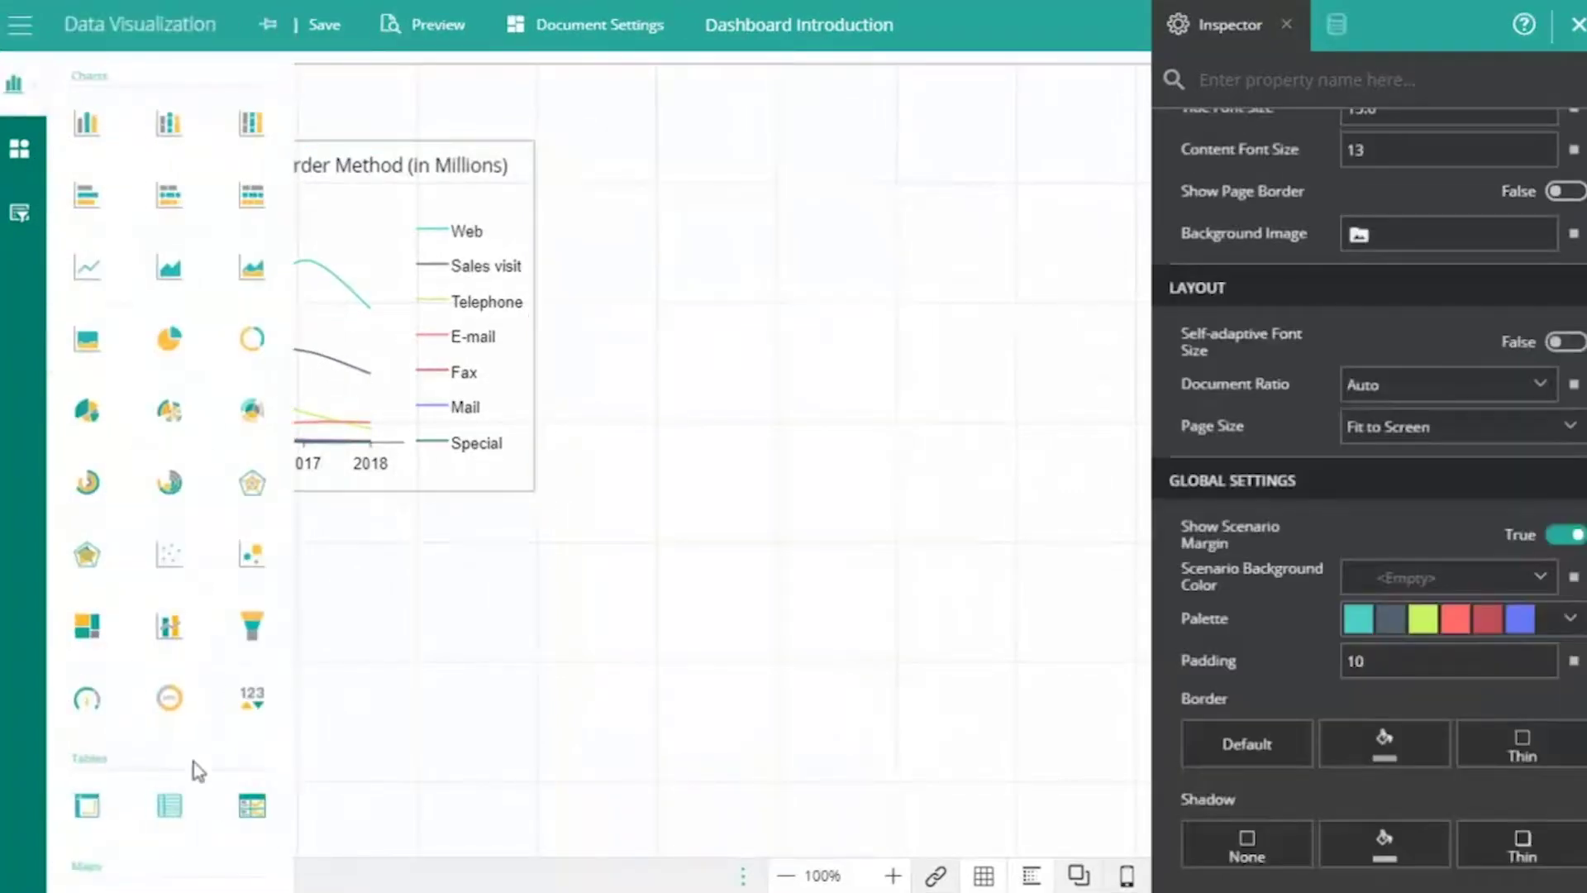
- Add a world map beside the line chart, with Retailer country regions and bubbles sized by Revenue
{"action": "left_click_drag", "start_coordinate": [193, 763], "coordinate": [740, 327]}
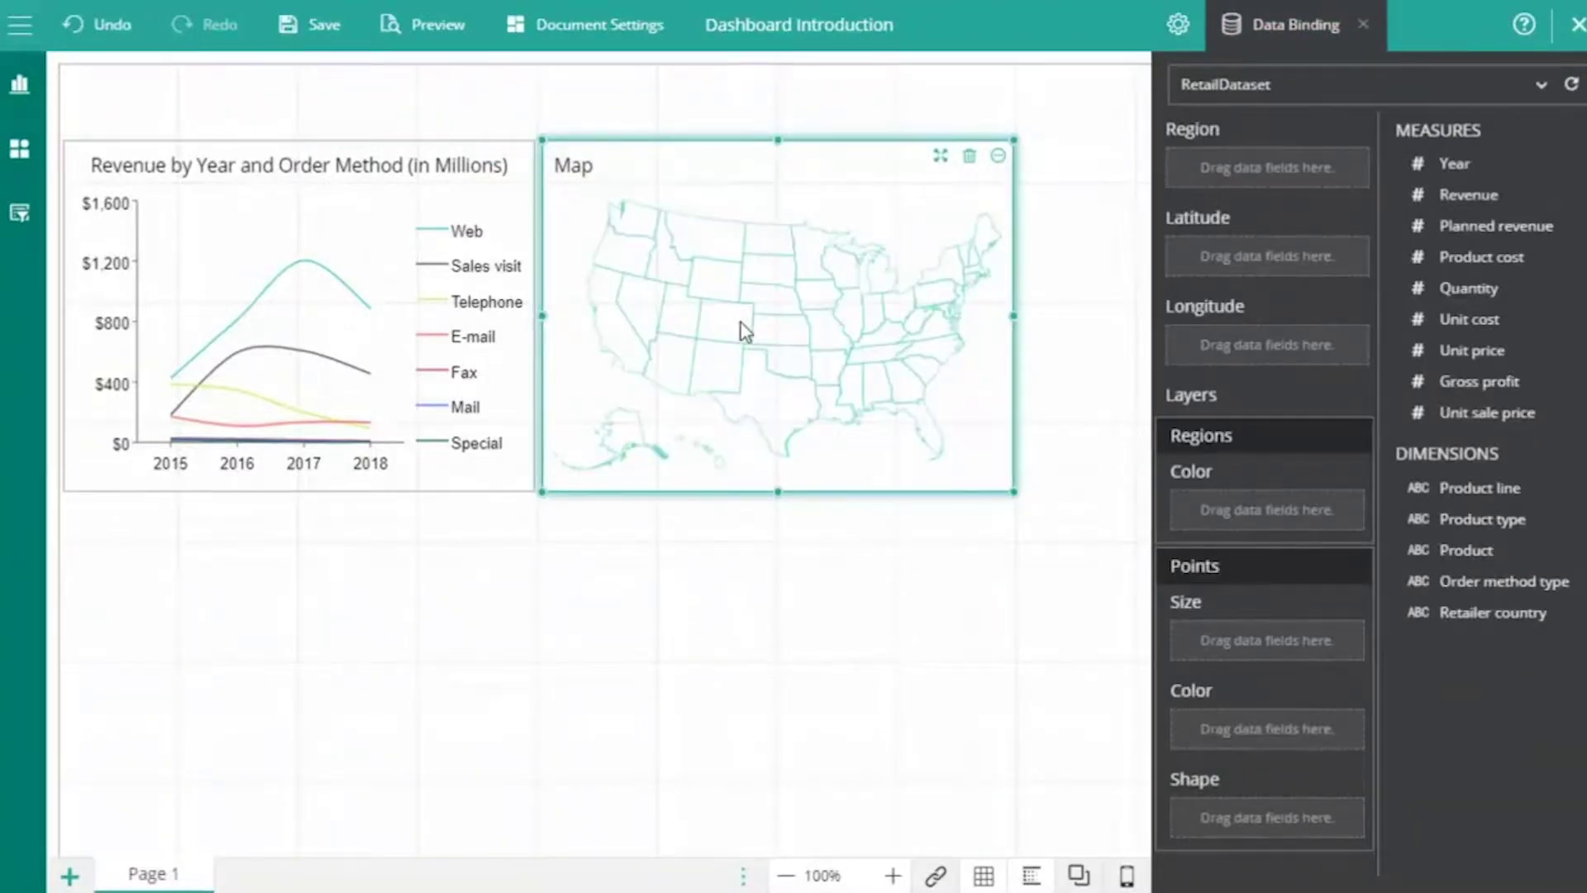
{"action": "left_click", "coordinate": [1043, 200]}
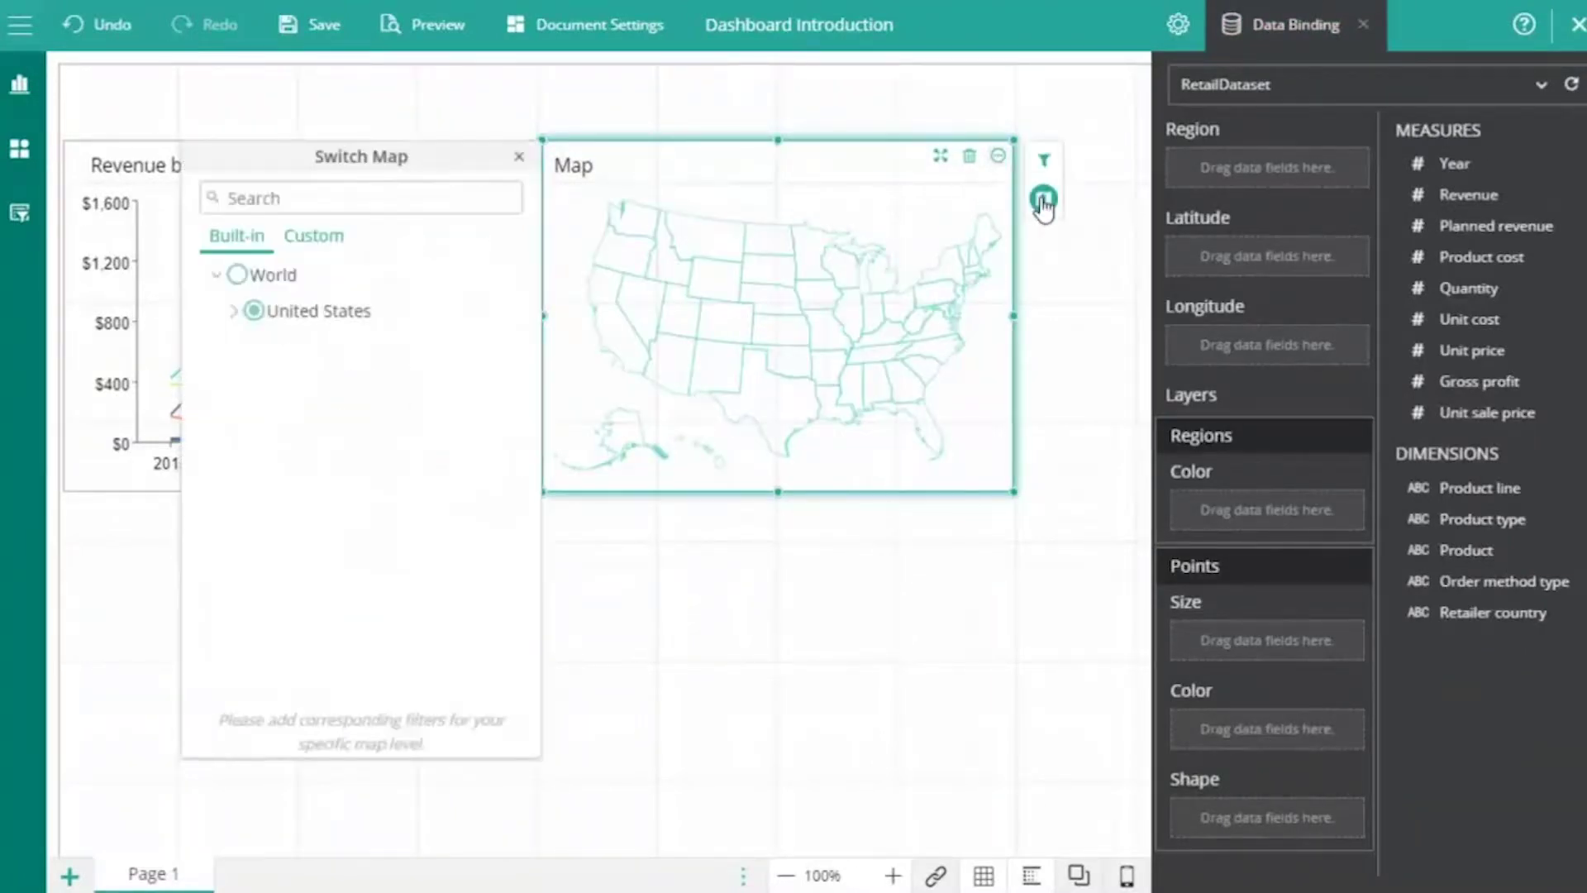
{"action": "left_click", "coordinate": [237, 274]}
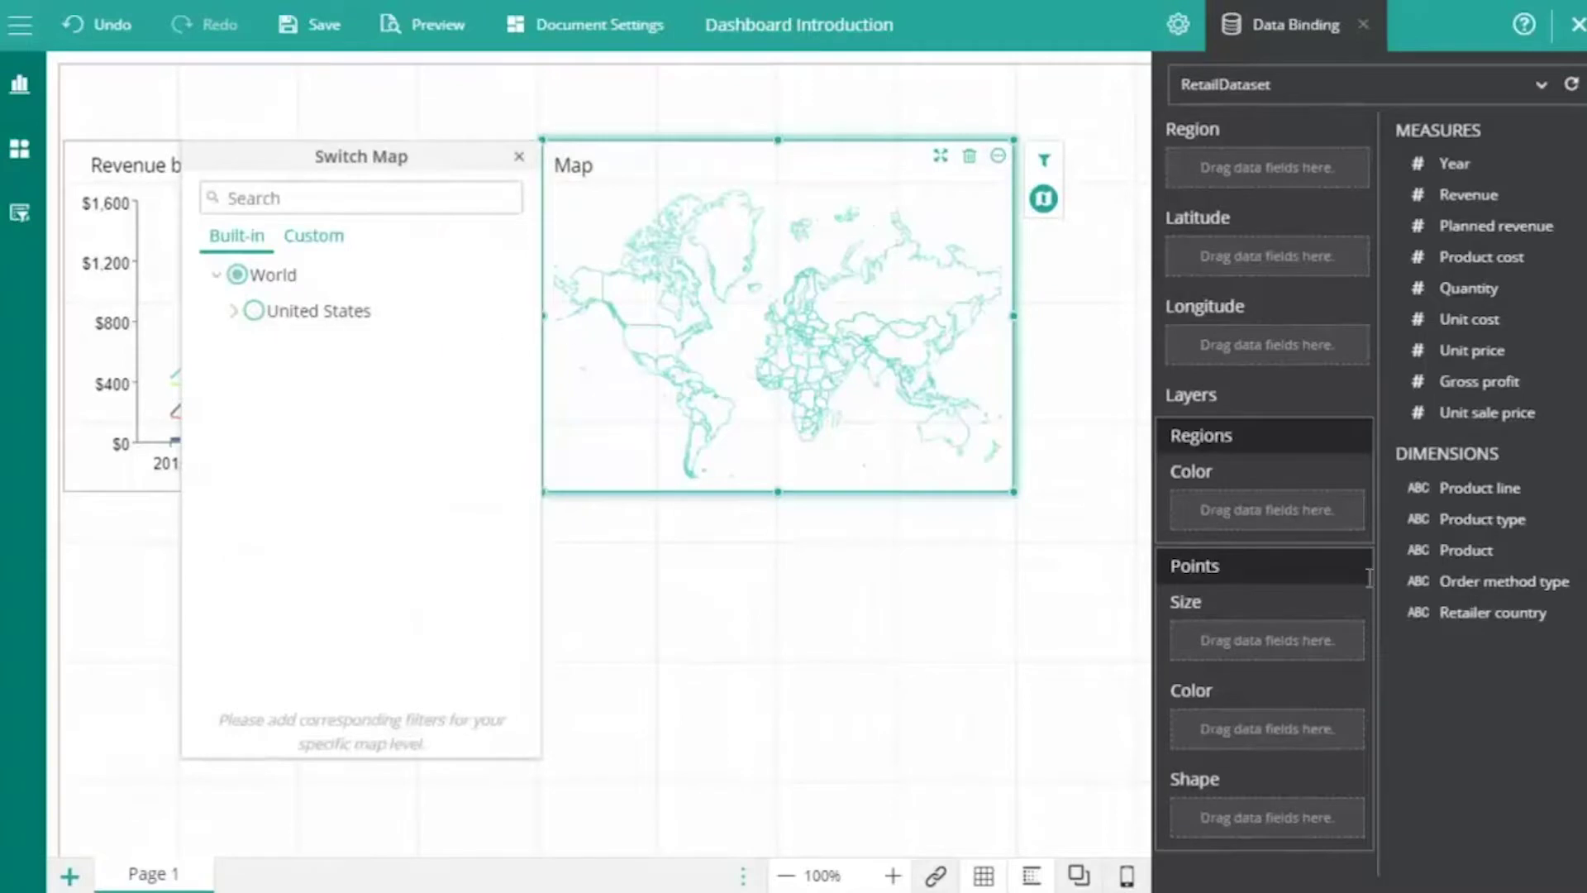
{"action": "left_click_drag", "start_coordinate": [1480, 612], "coordinate": [1209, 168]}
{"action": "left_click_drag", "start_coordinate": [1469, 194], "coordinate": [1200, 638]}
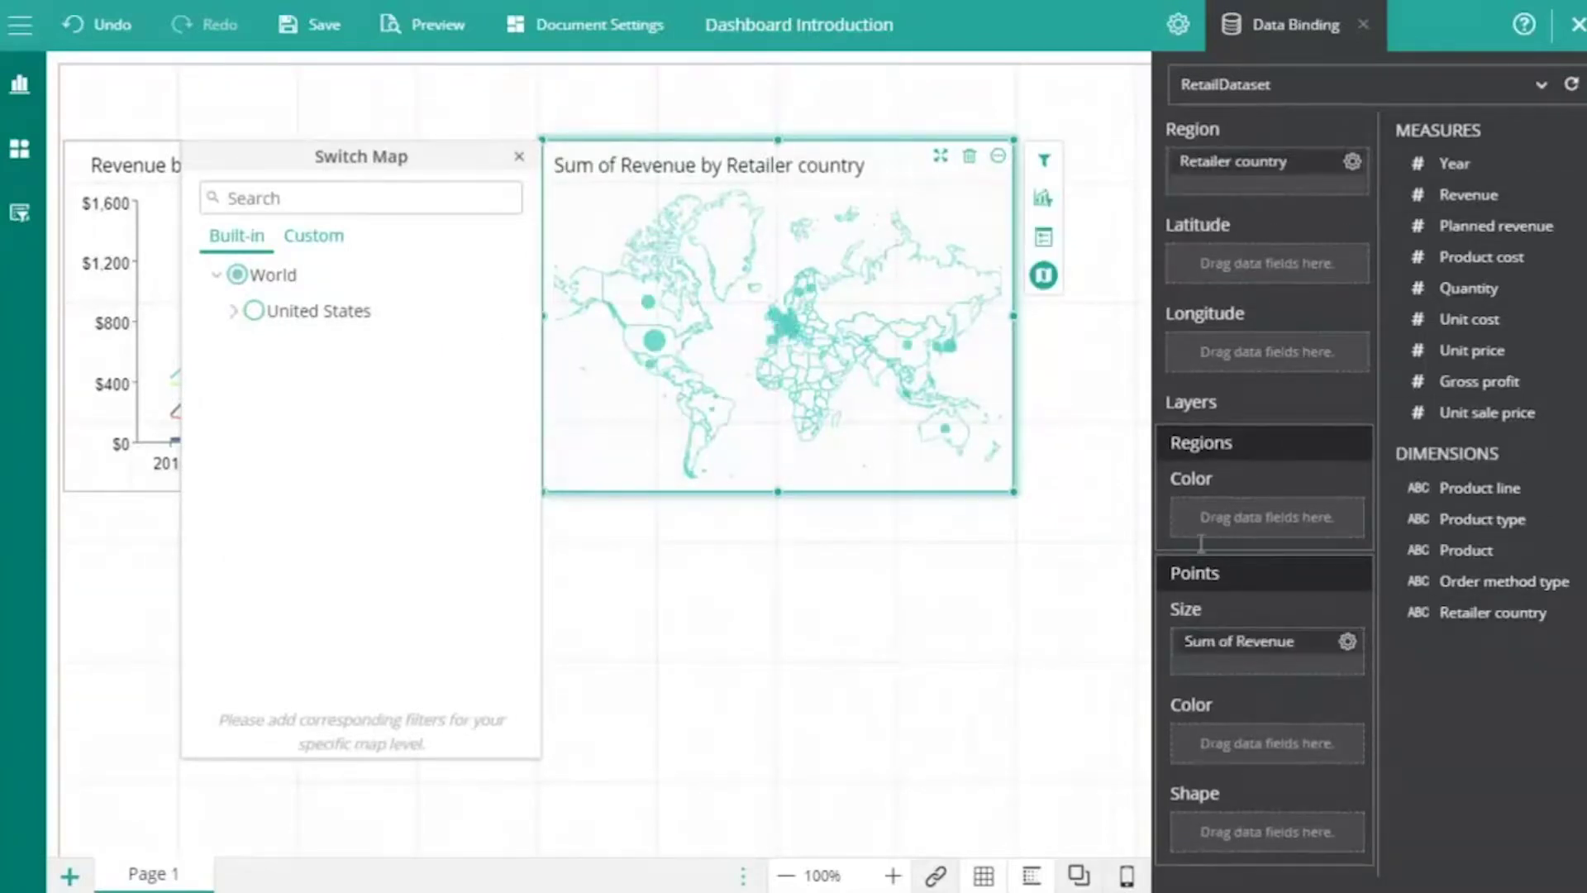
- Retitle the map 'Revenue by Retailer Country'
{"action": "left_click", "coordinate": [1179, 25]}
{"action": "left_click", "coordinate": [1563, 639]}
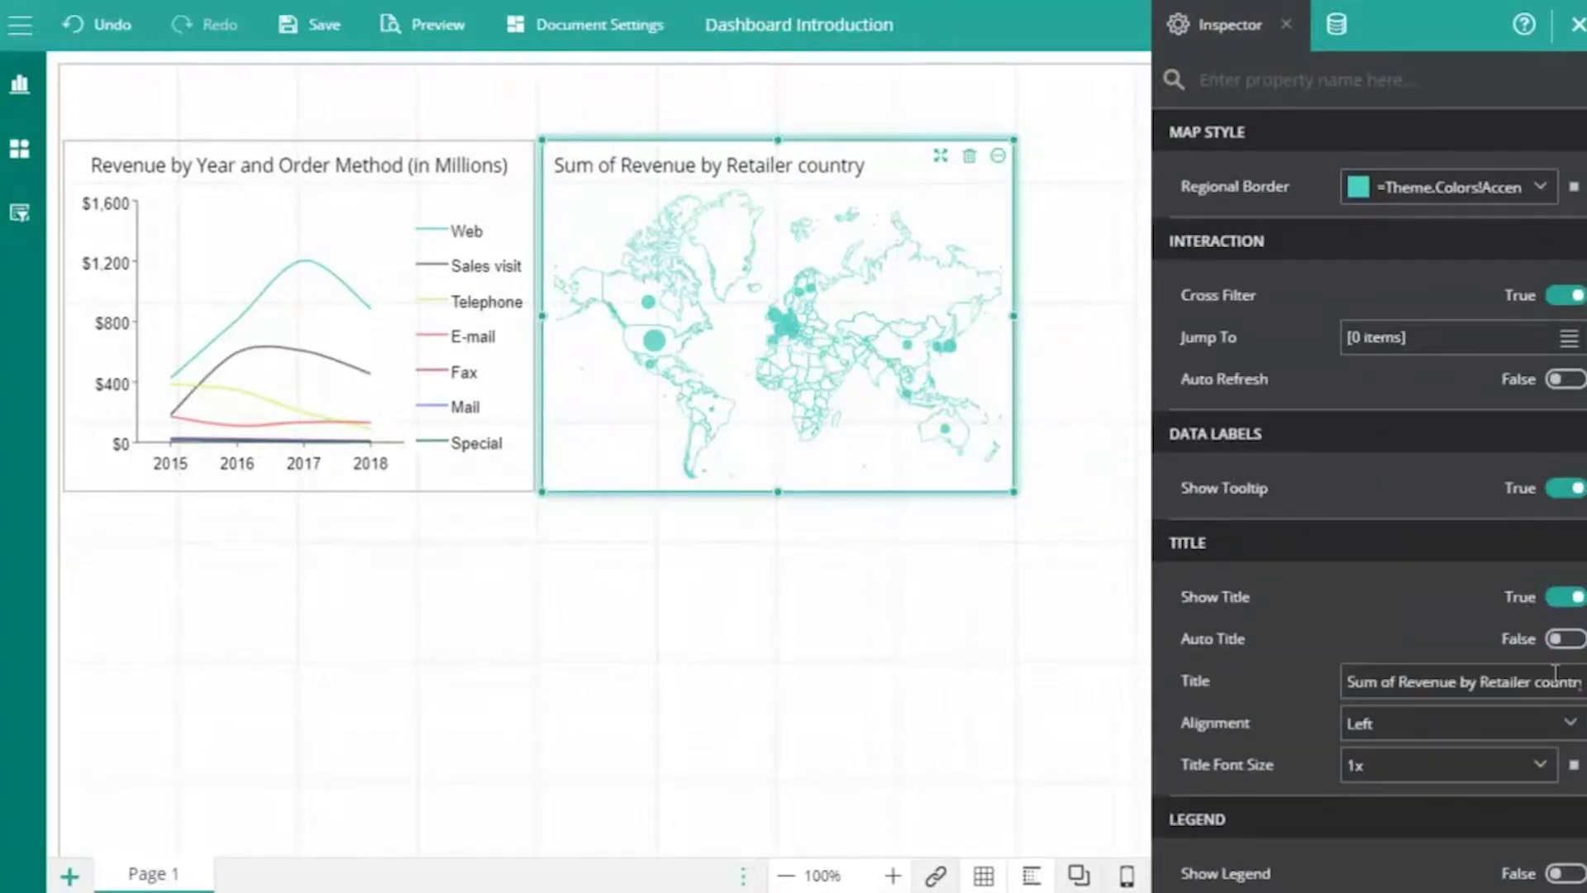
{"action": "triple_click", "coordinate": [1556, 674]}
{"action": "type", "text": "Revenue by Retailer Country"}
{"action": "left_click", "coordinate": [1083, 699]}
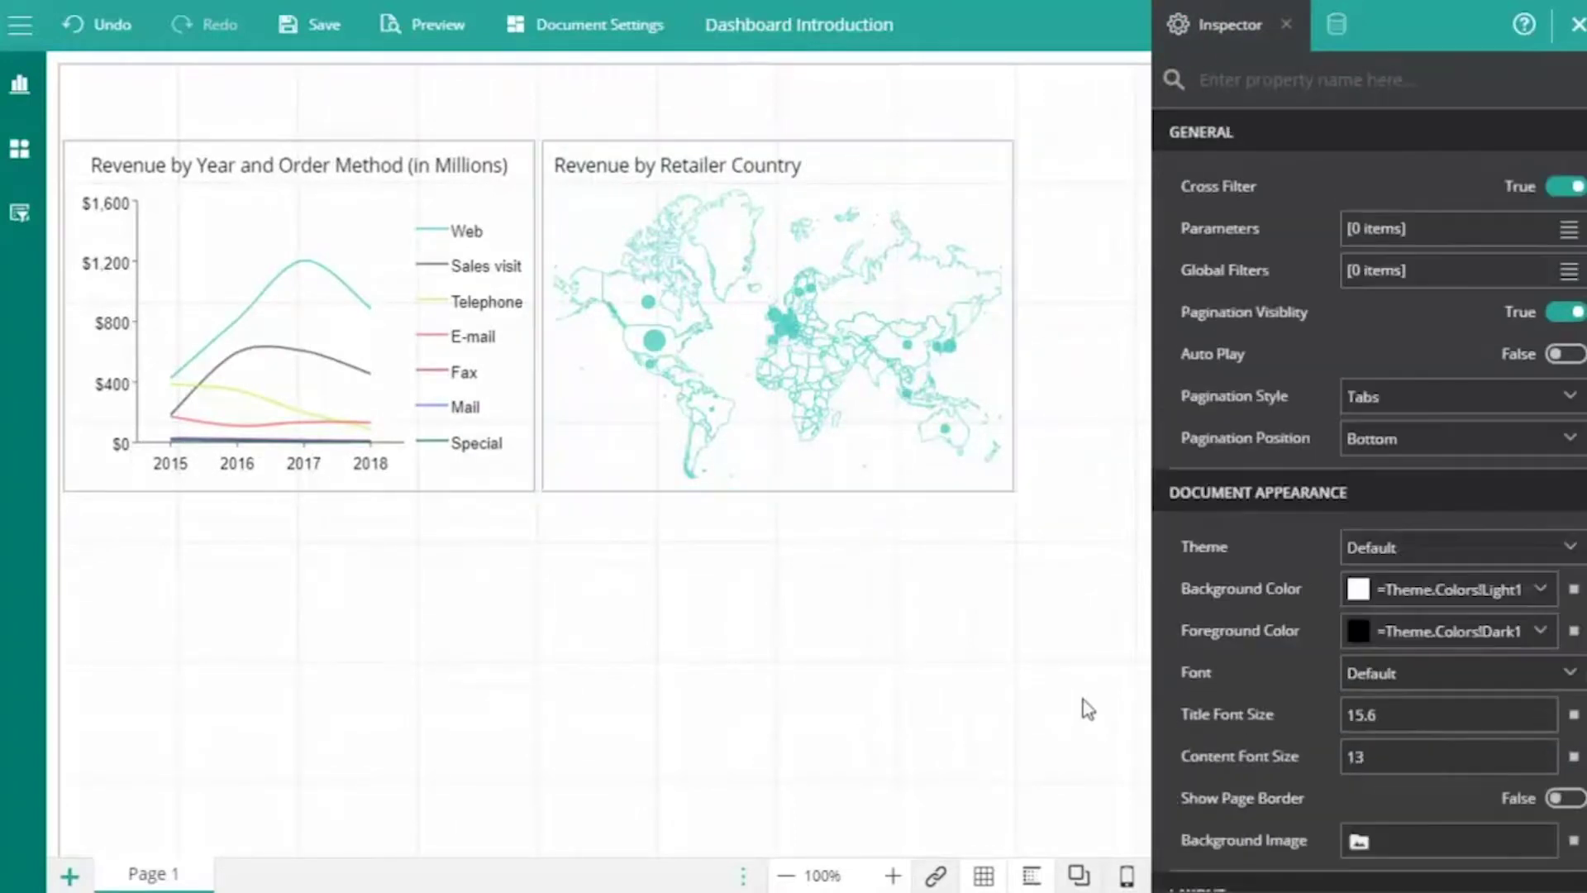
{"action": "left_click", "coordinate": [20, 84]}
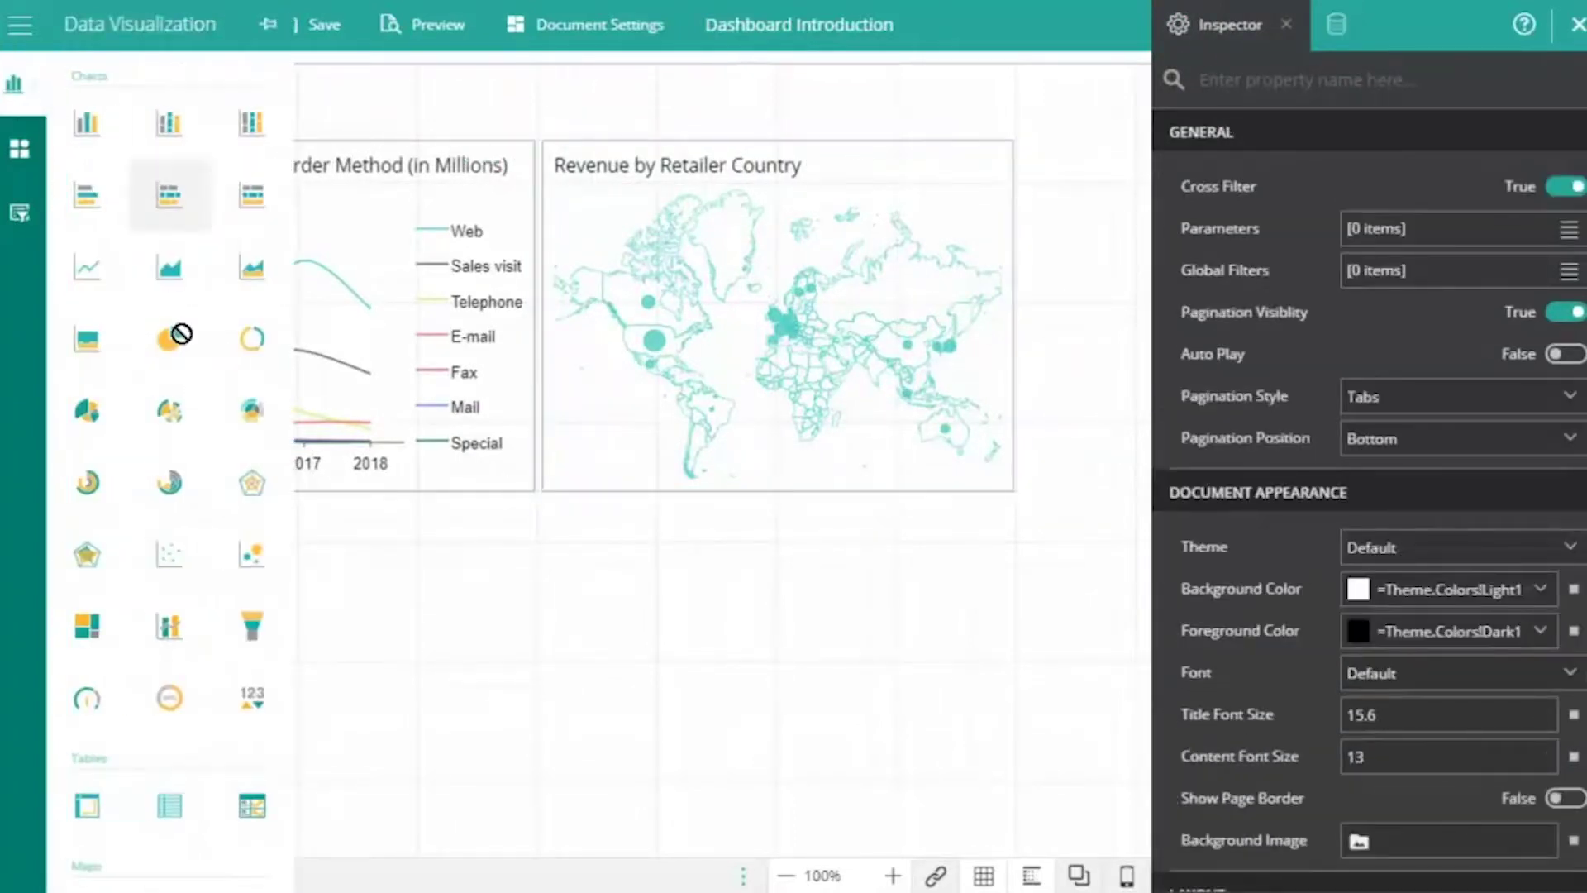
- Add a bar chart of Revenue by Product line with value labels on the bars
{"action": "left_click_drag", "start_coordinate": [168, 195], "coordinate": [207, 588]}
{"action": "left_click_drag", "start_coordinate": [1470, 194], "coordinate": [1265, 166]}
{"action": "left_click_drag", "start_coordinate": [1480, 488], "coordinate": [1211, 253]}
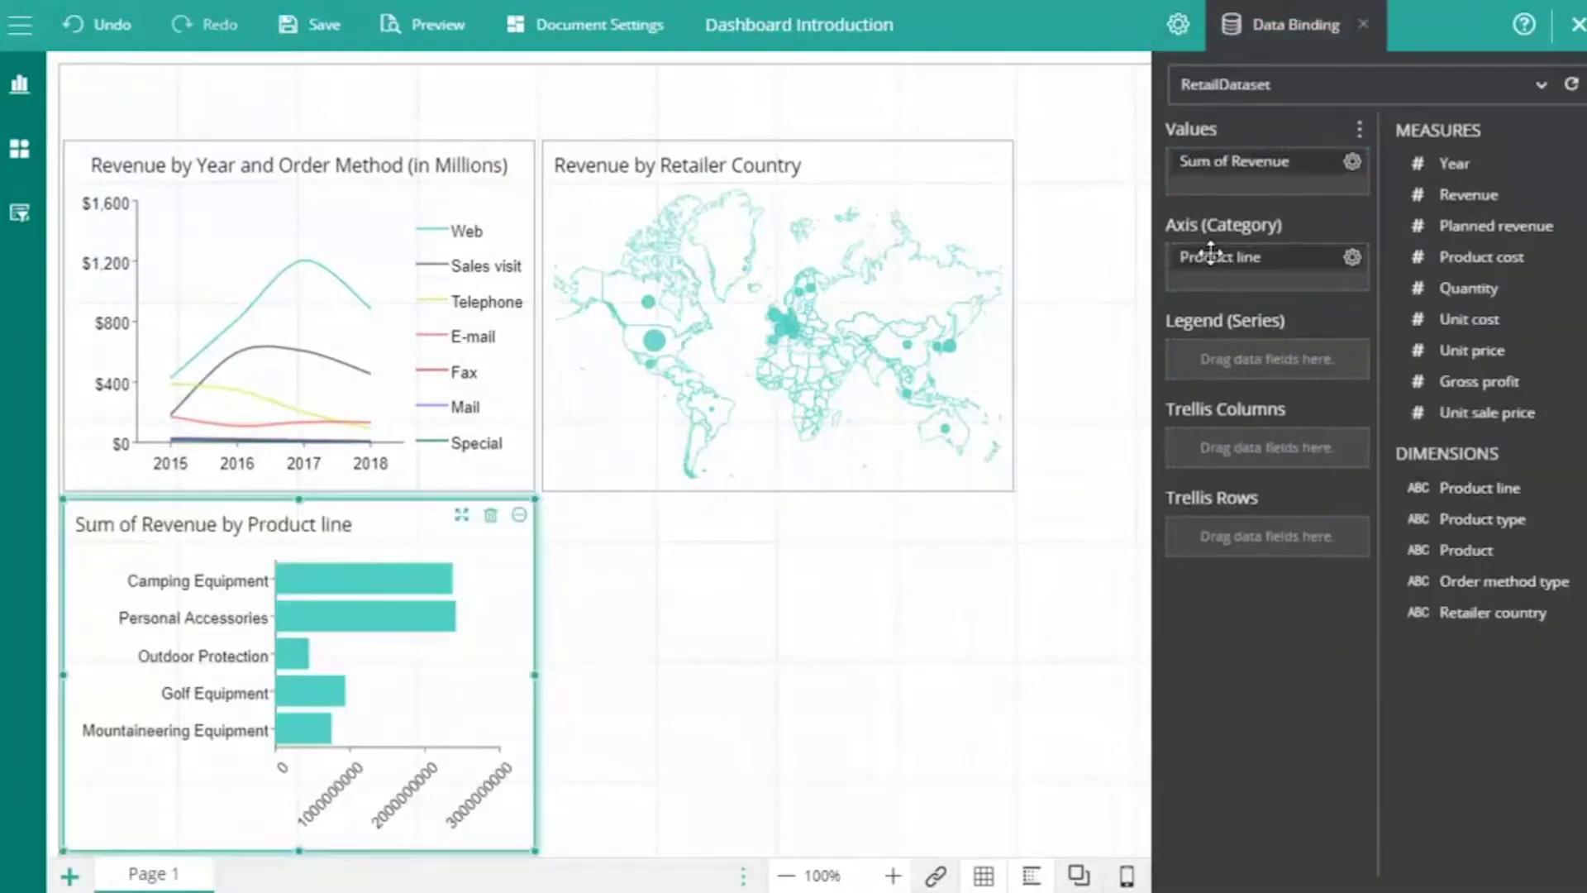
{"action": "left_click", "coordinate": [1177, 26]}
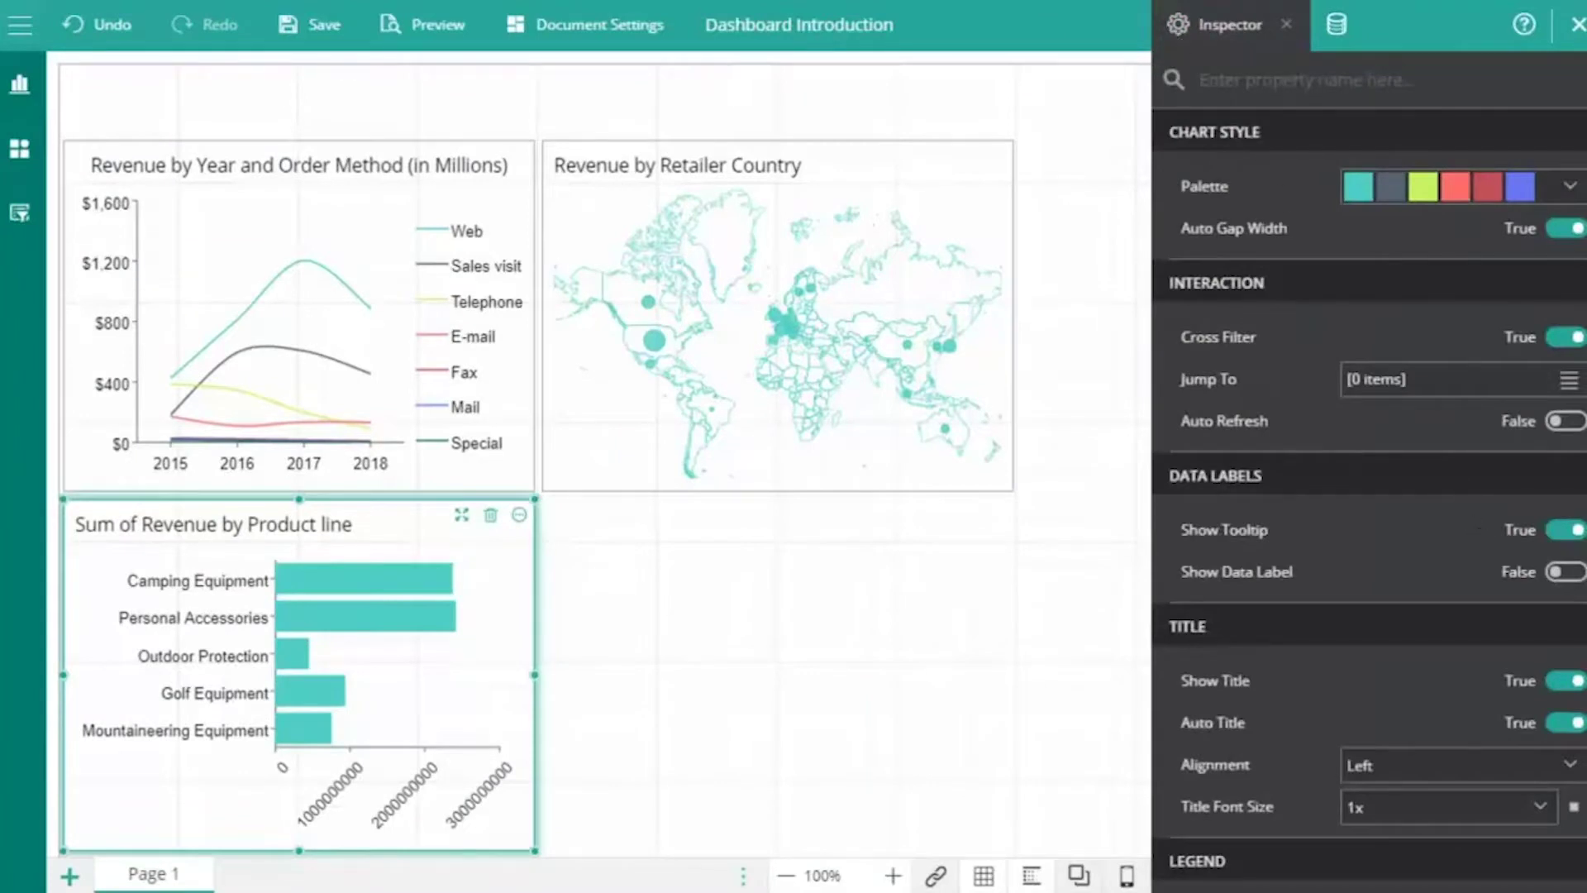
{"action": "left_click", "coordinate": [1567, 572]}
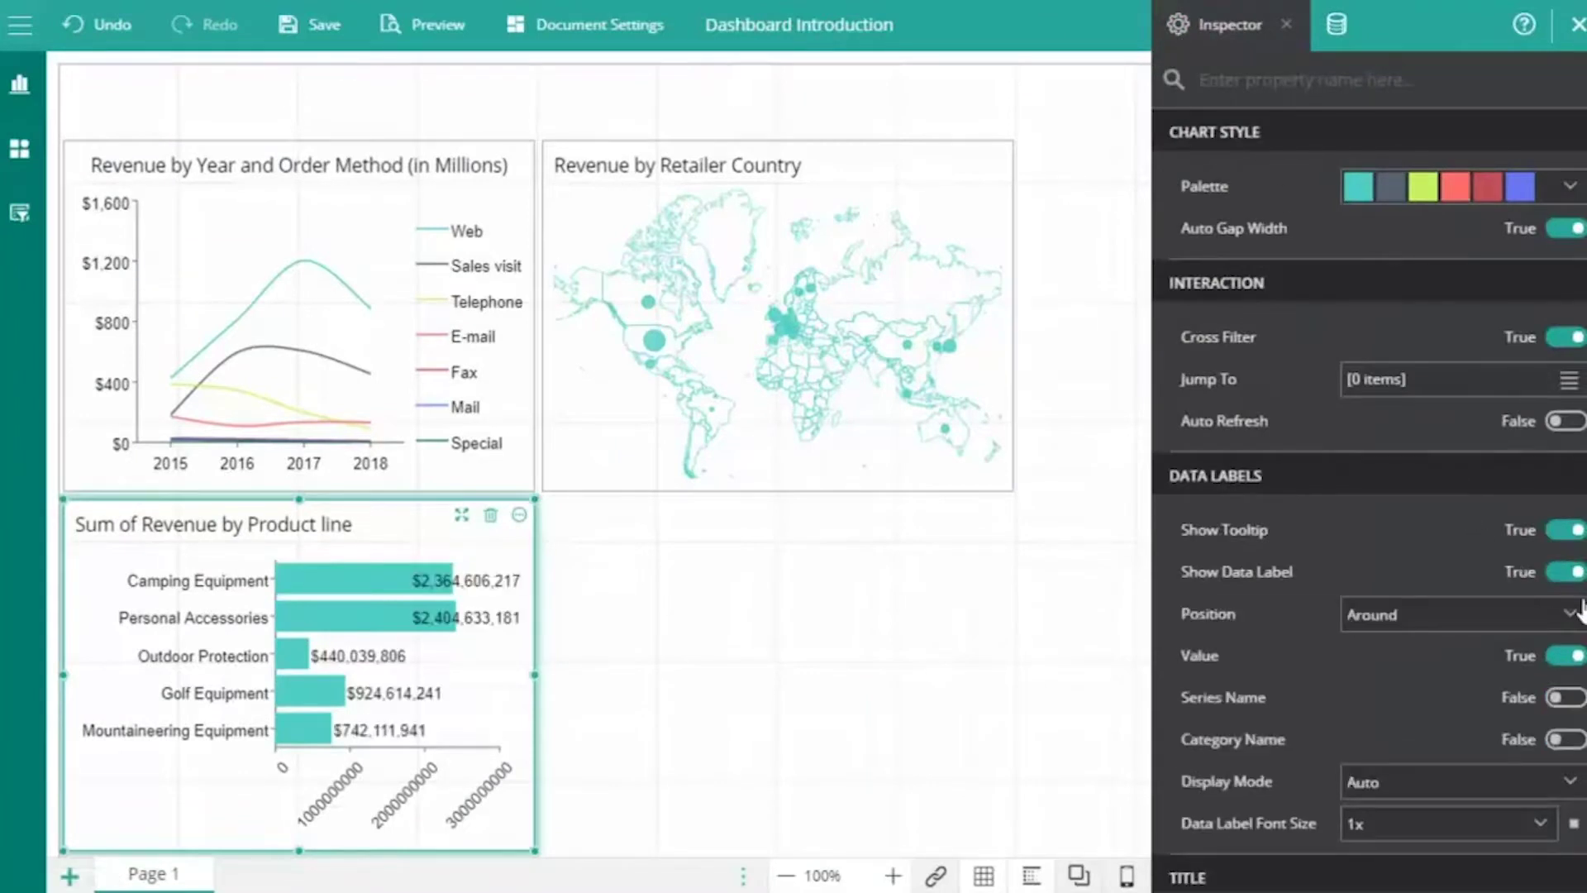
- Give the bar chart a centred 'Revenue by Product Line' title and hide its value axis
{"action": "scroll", "coordinate": [1581, 610], "scroll_direction": "down", "scroll_amount": 5}
{"action": "left_click", "coordinate": [1565, 614]}
{"action": "triple_click", "coordinate": [1575, 655]}
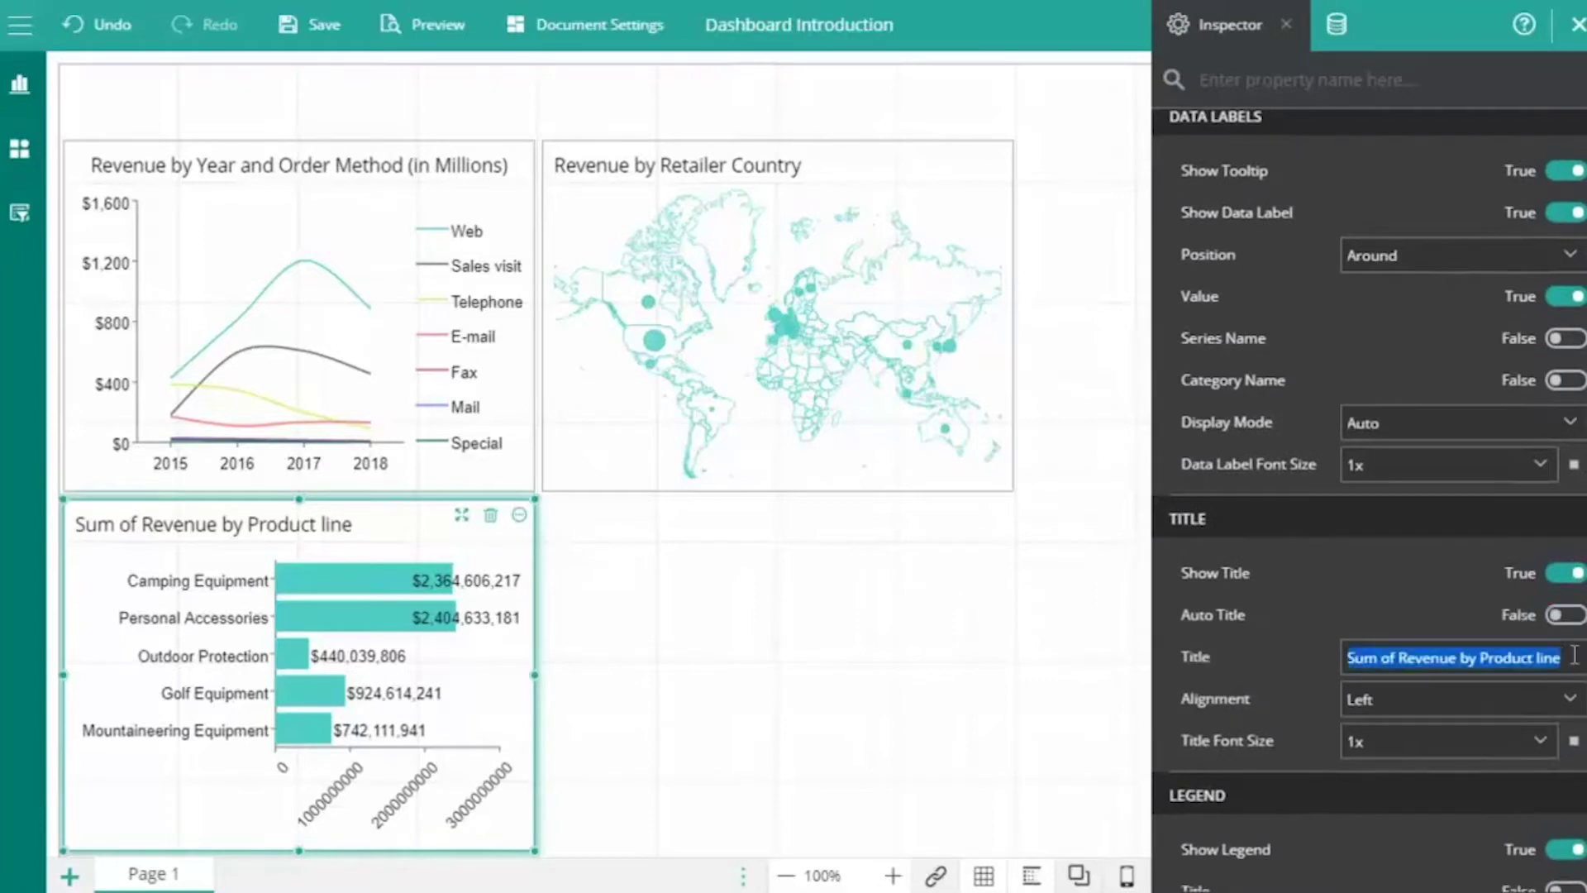
{"action": "type", "text": "Revenue by Product Line"}
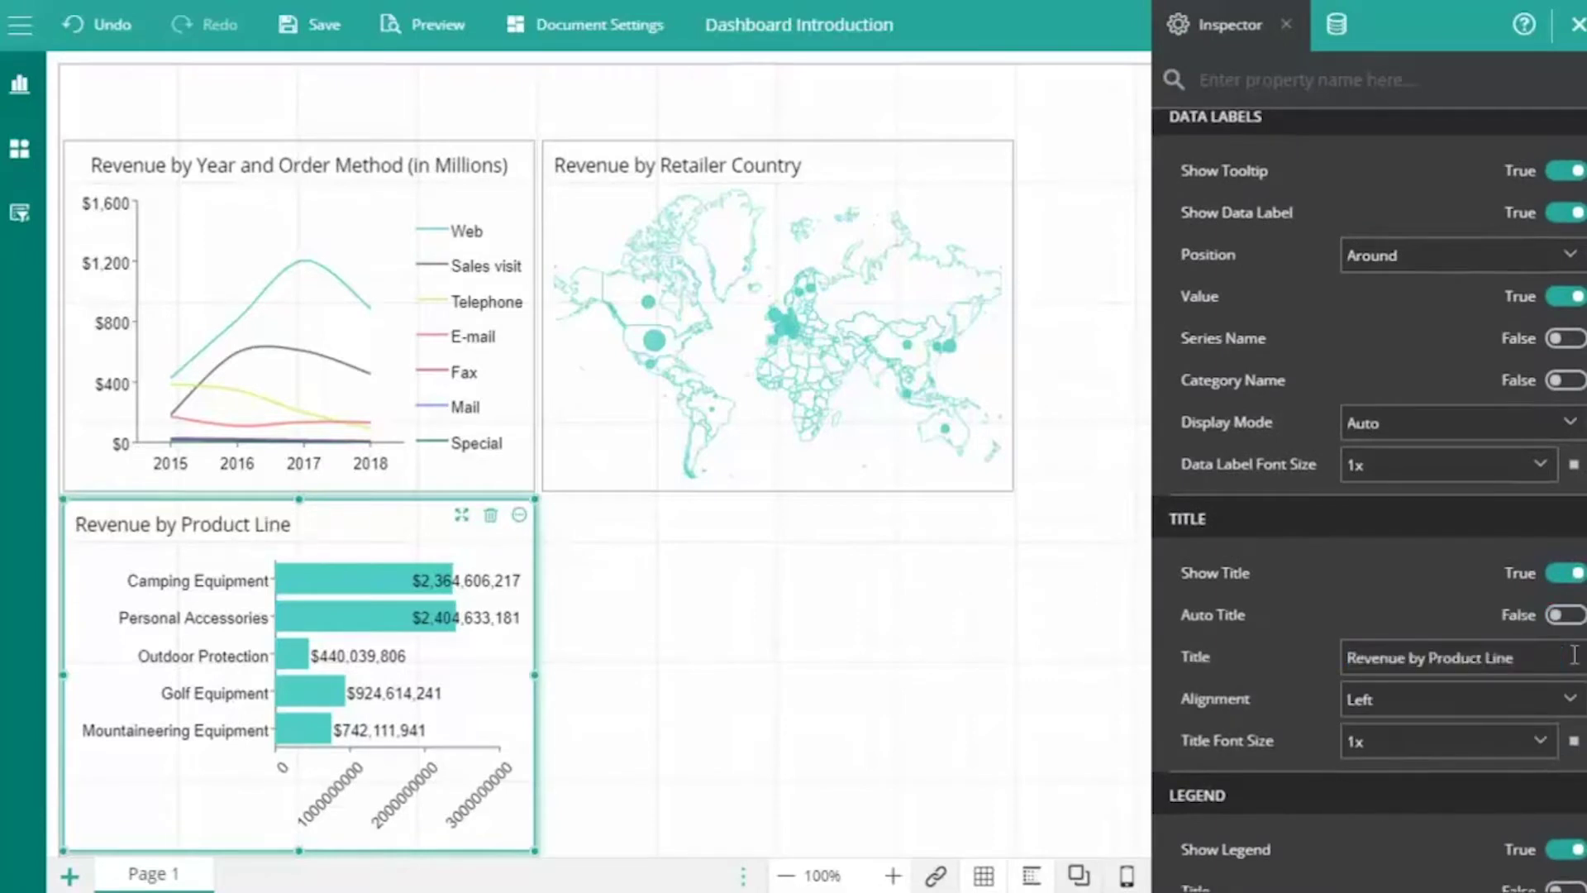
{"action": "left_click", "coordinate": [1573, 701]}
{"action": "left_click", "coordinate": [1561, 782]}
{"action": "scroll", "coordinate": [1554, 771], "scroll_direction": "down", "scroll_amount": 10}
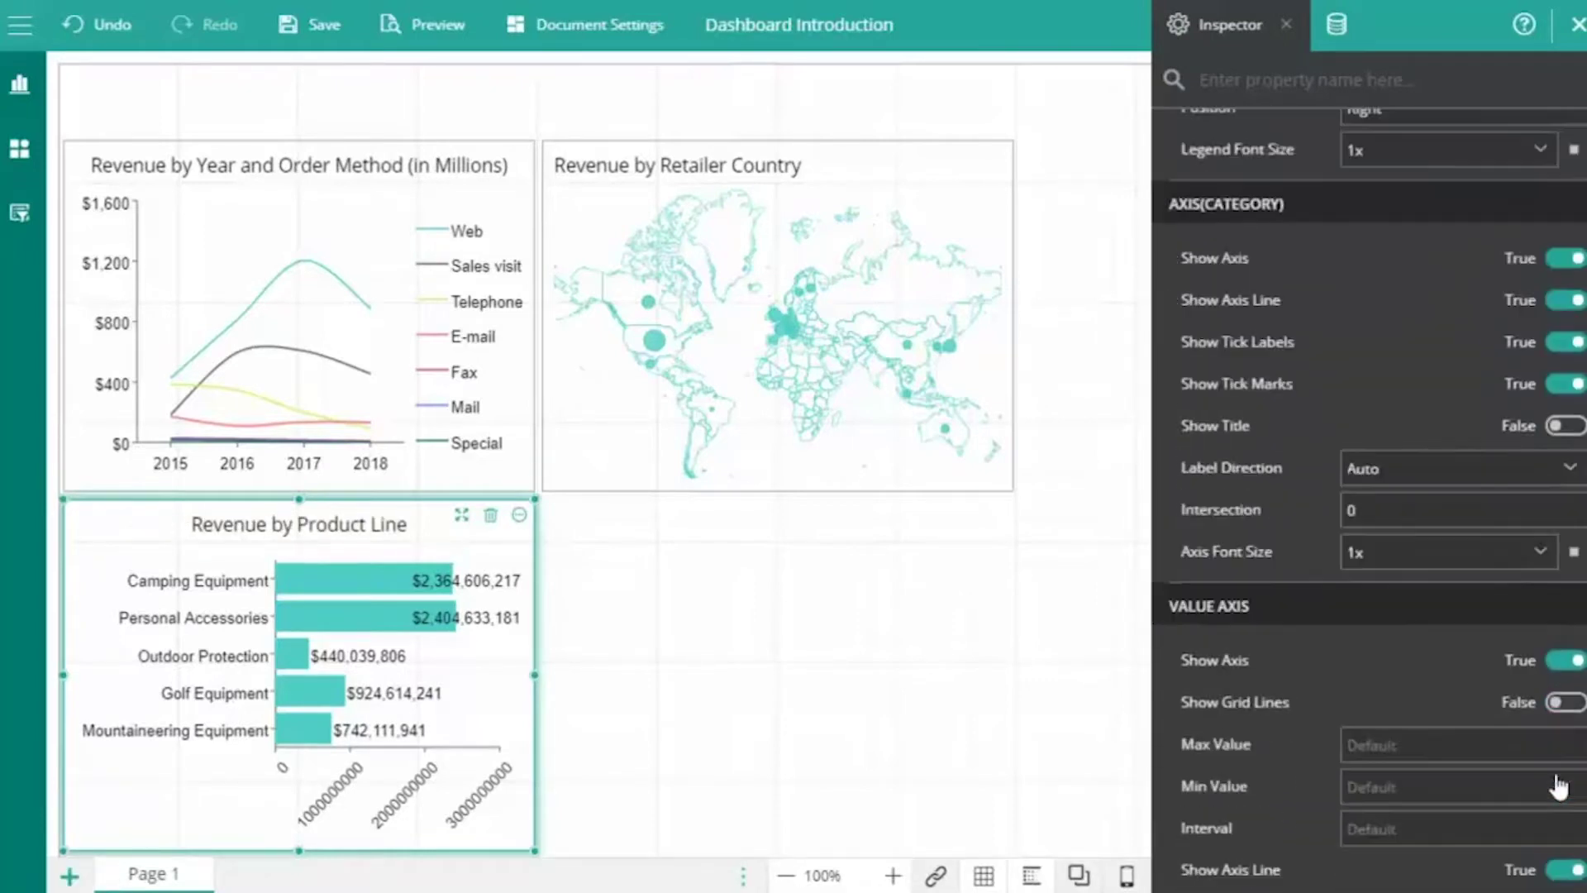
{"action": "left_click", "coordinate": [1558, 653]}
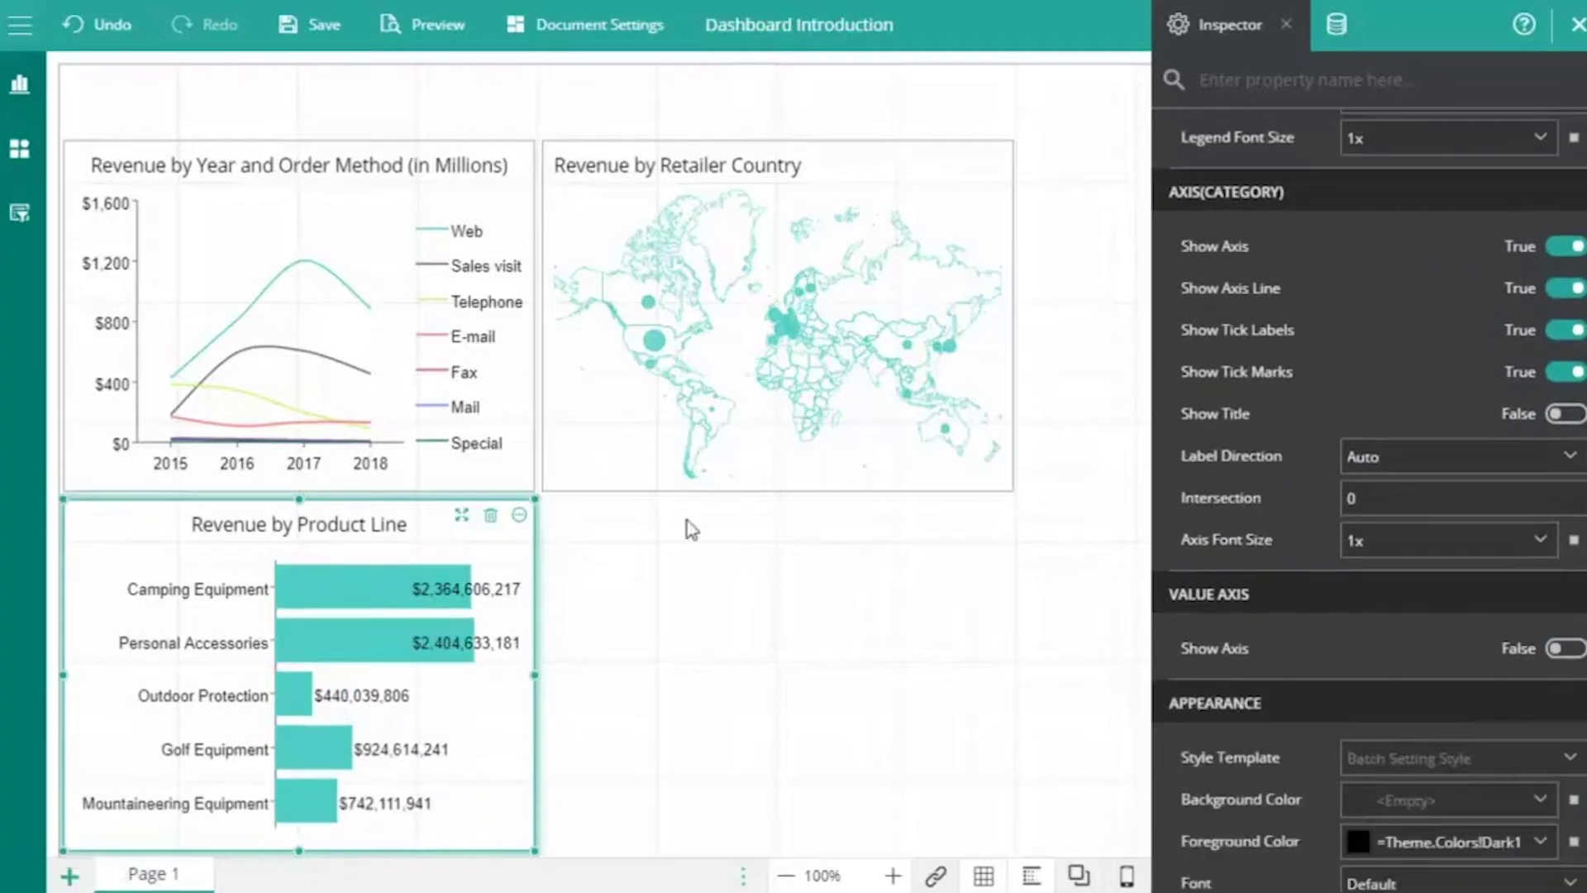
- Sort the bars by value descending, then place a KPI matrix in the bottom-right slot
{"action": "mouse_move", "coordinate": [521, 521]}
{"action": "left_click", "coordinate": [565, 559]}
{"action": "left_click", "coordinate": [744, 334]}
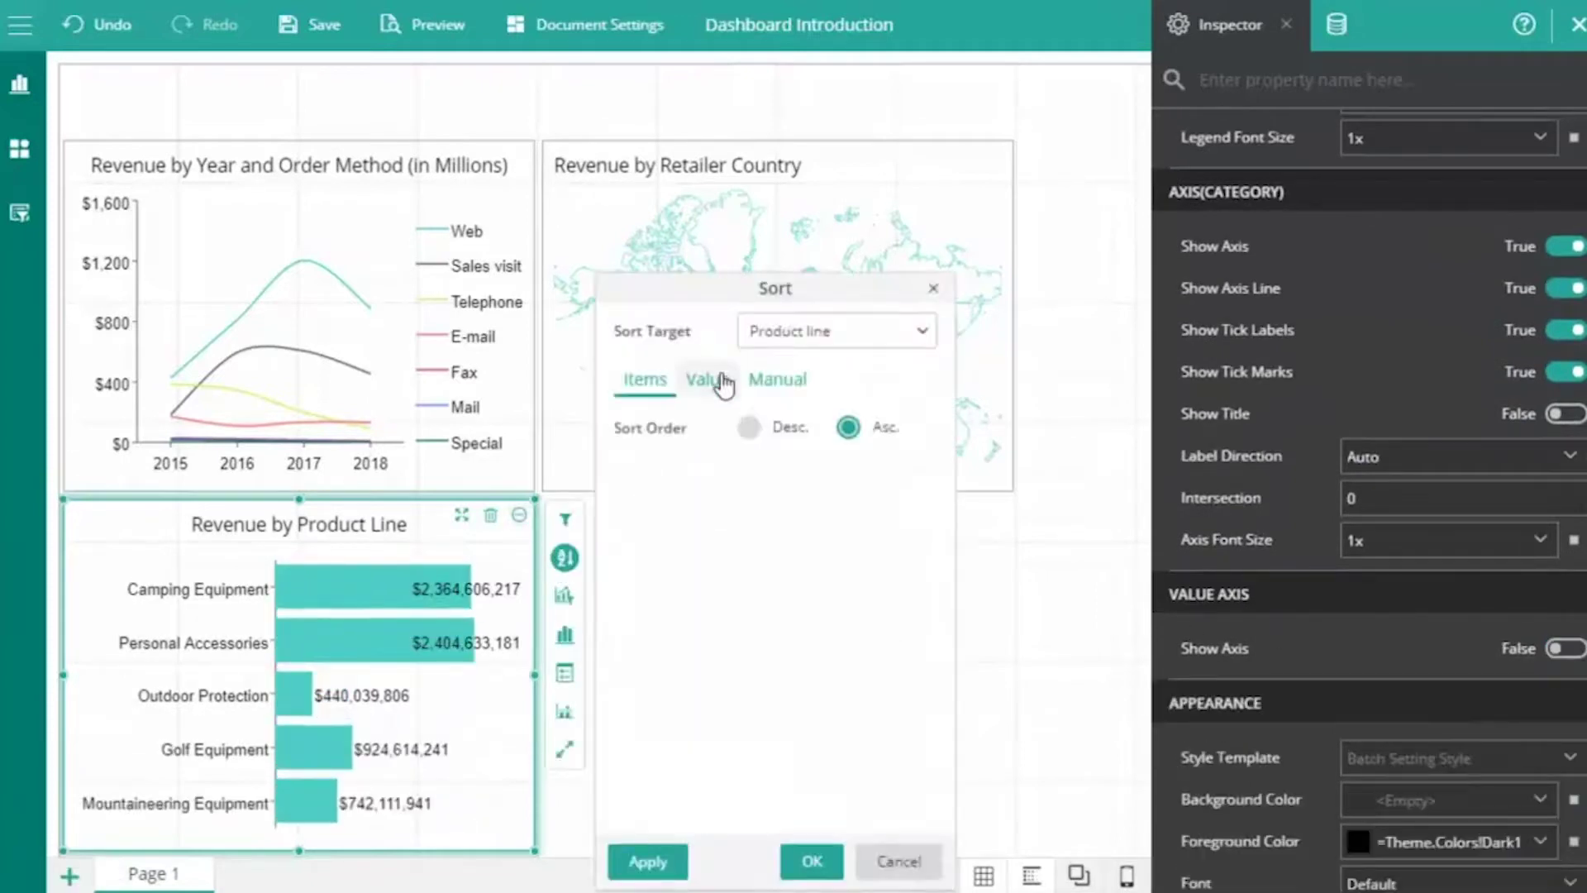
{"action": "left_click", "coordinate": [708, 379]}
{"action": "left_click", "coordinate": [748, 476]}
{"action": "left_click", "coordinate": [812, 861]}
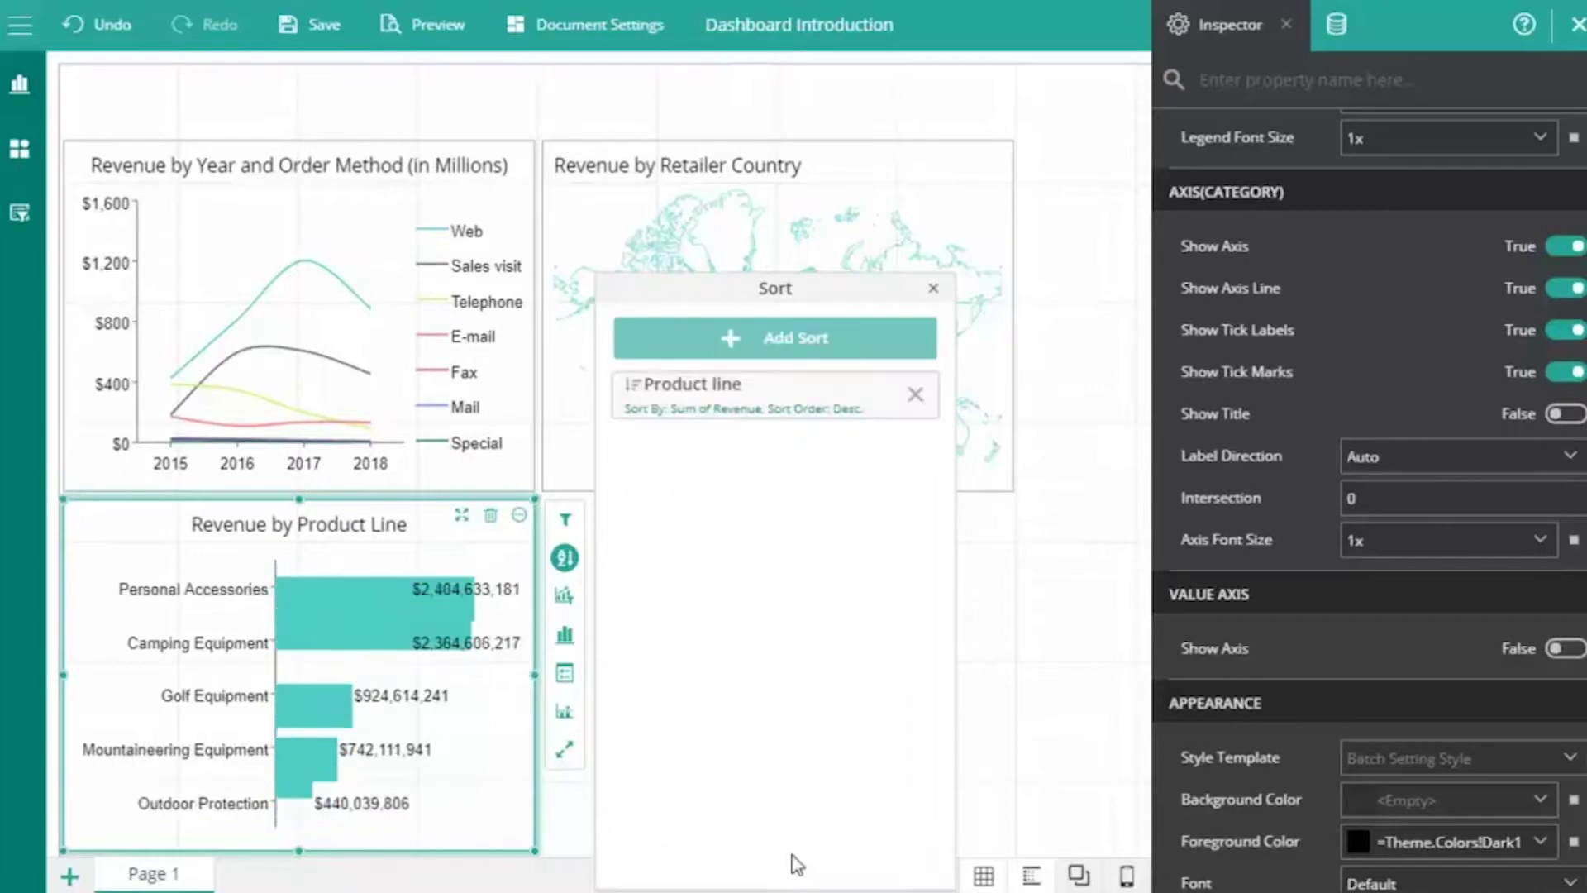
{"action": "left_click", "coordinate": [1045, 806]}
{"action": "left_click", "coordinate": [19, 83]}
{"action": "left_click_drag", "start_coordinate": [248, 808], "coordinate": [724, 687]}
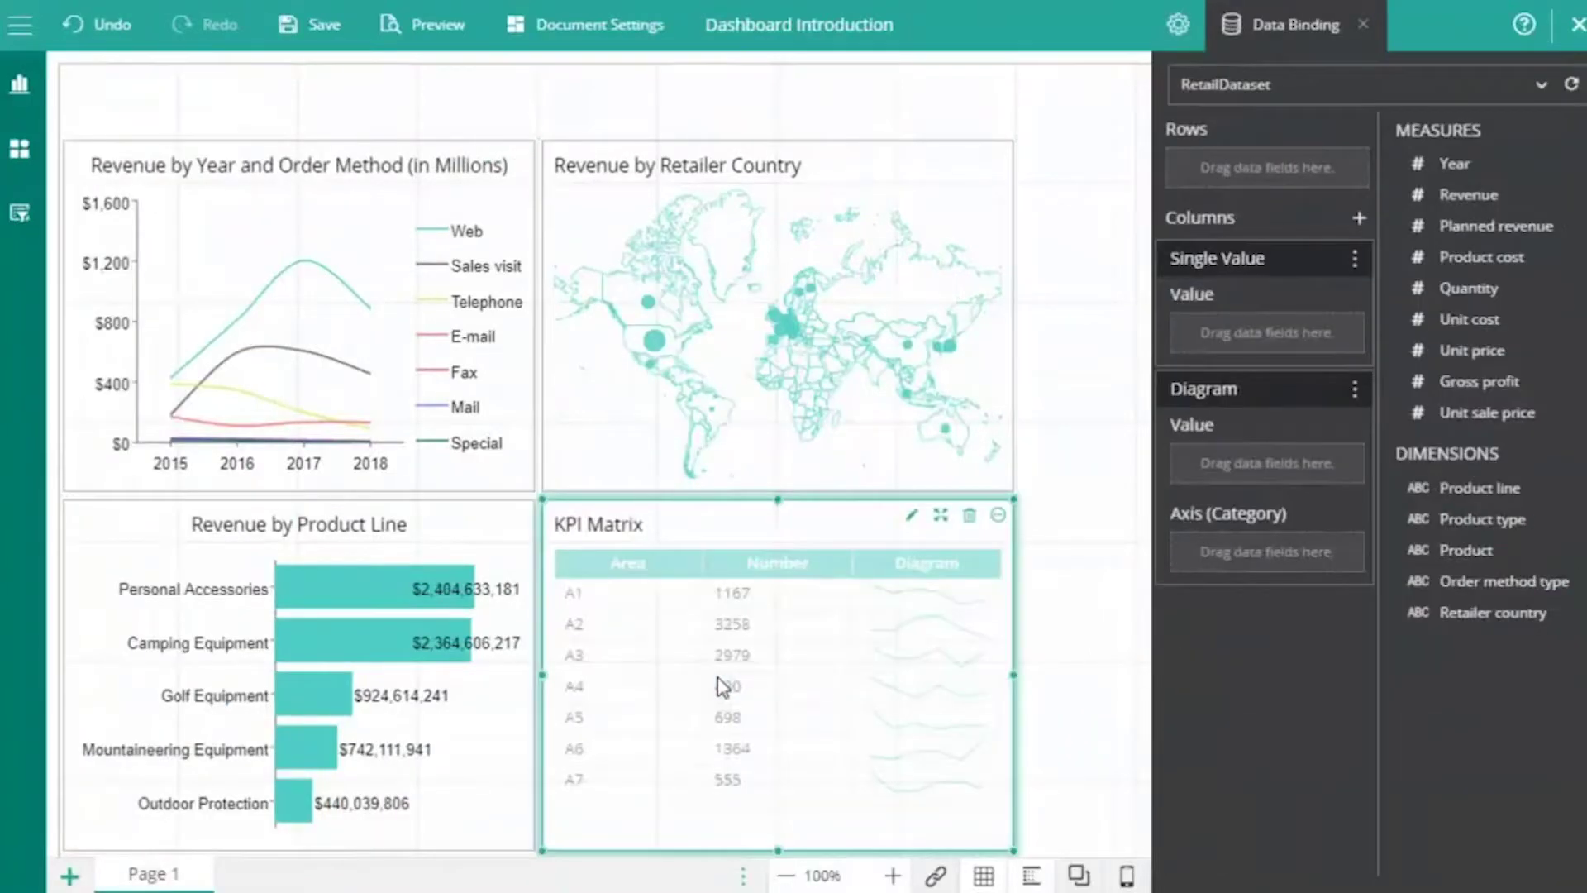
- Use Year as matrix rows with a 'Revenue' column (Planned revenue) and 'Target' column (Revenue)
{"action": "left_click_drag", "start_coordinate": [1451, 163], "coordinate": [1237, 166]}
{"action": "left_click", "coordinate": [1276, 265]}
{"action": "type", "text": "Revenue"}
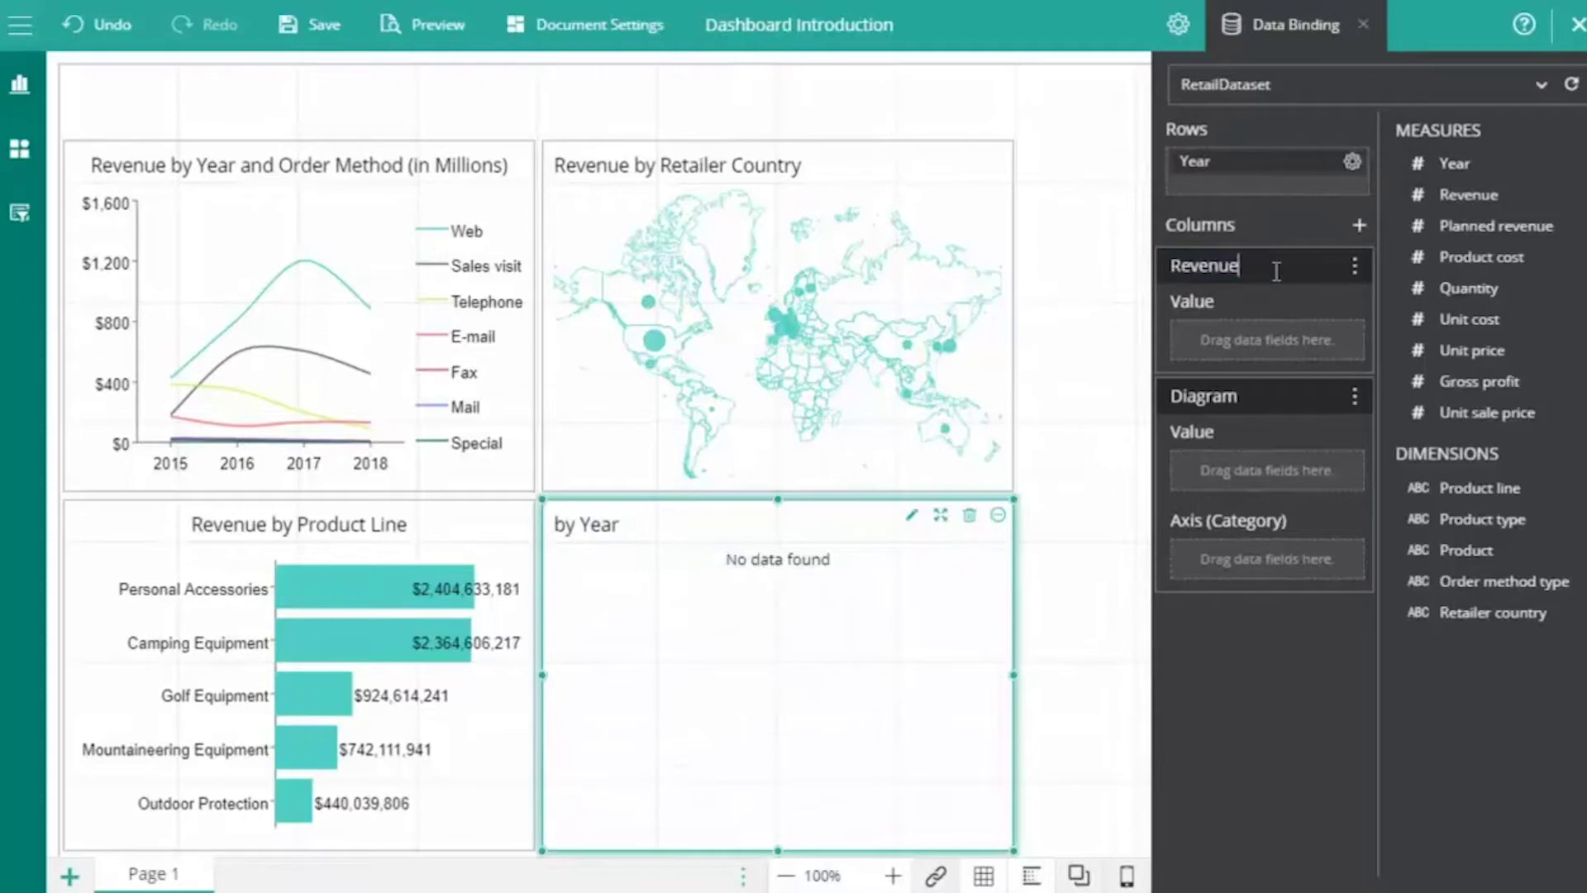
{"action": "left_click_drag", "start_coordinate": [1480, 225], "coordinate": [1242, 344]}
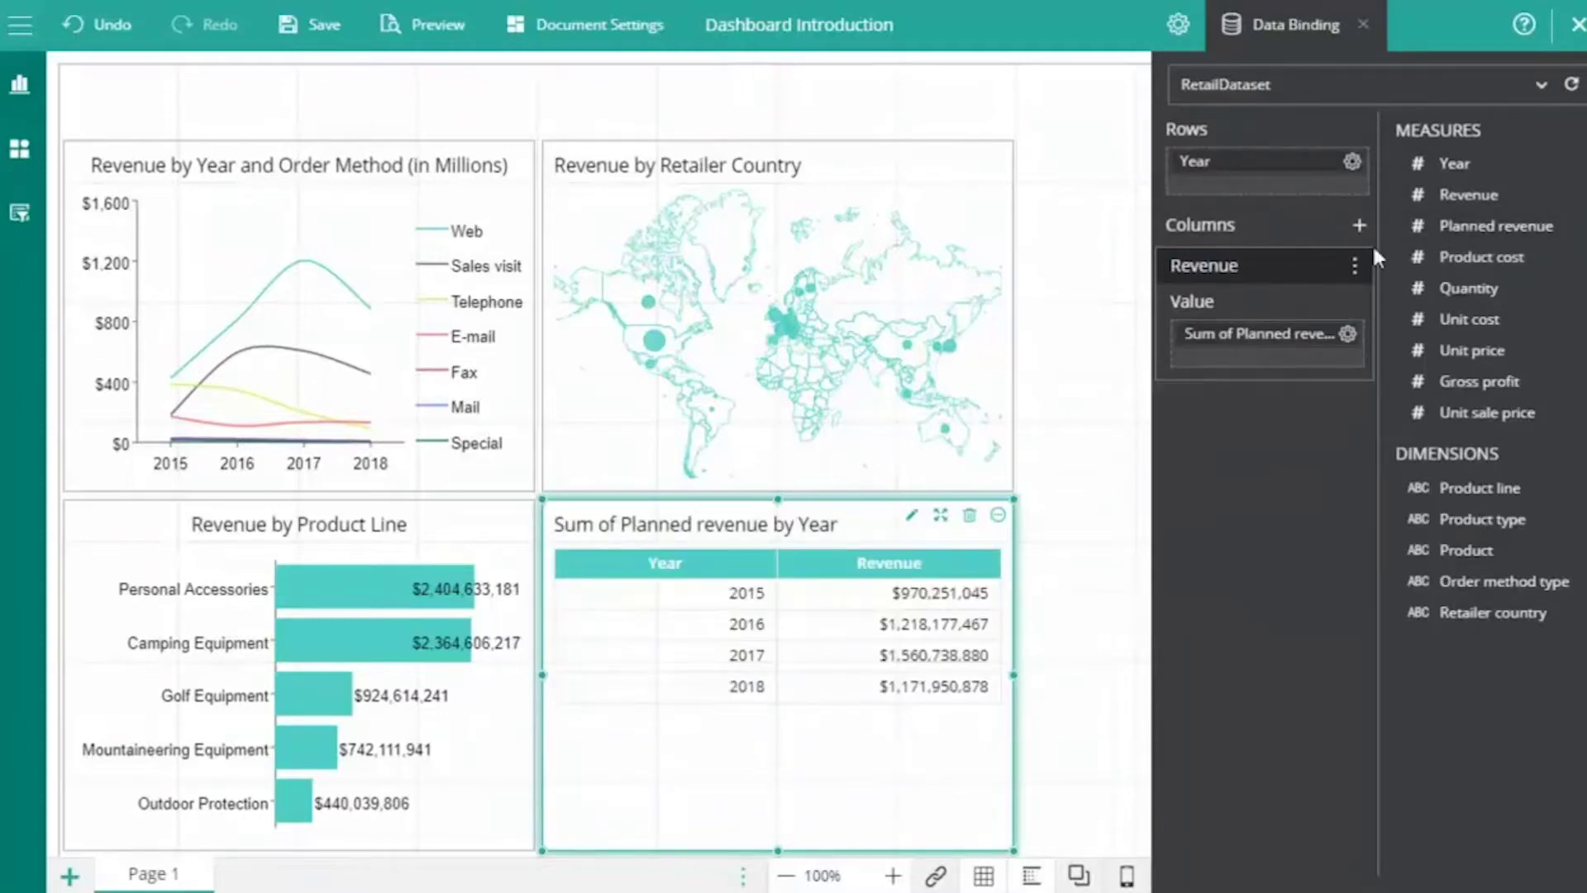
{"action": "left_click", "coordinate": [1359, 225]}
{"action": "left_click", "coordinate": [1191, 271]}
{"action": "left_click", "coordinate": [1207, 404]}
{"action": "type", "text": "Target"}
{"action": "left_click_drag", "start_coordinate": [1469, 194], "coordinate": [1265, 480]}
- Add a 'Revenue vs. Target' bullet graph column: Planned revenue actual, Revenue target
{"action": "left_click", "coordinate": [1359, 225]}
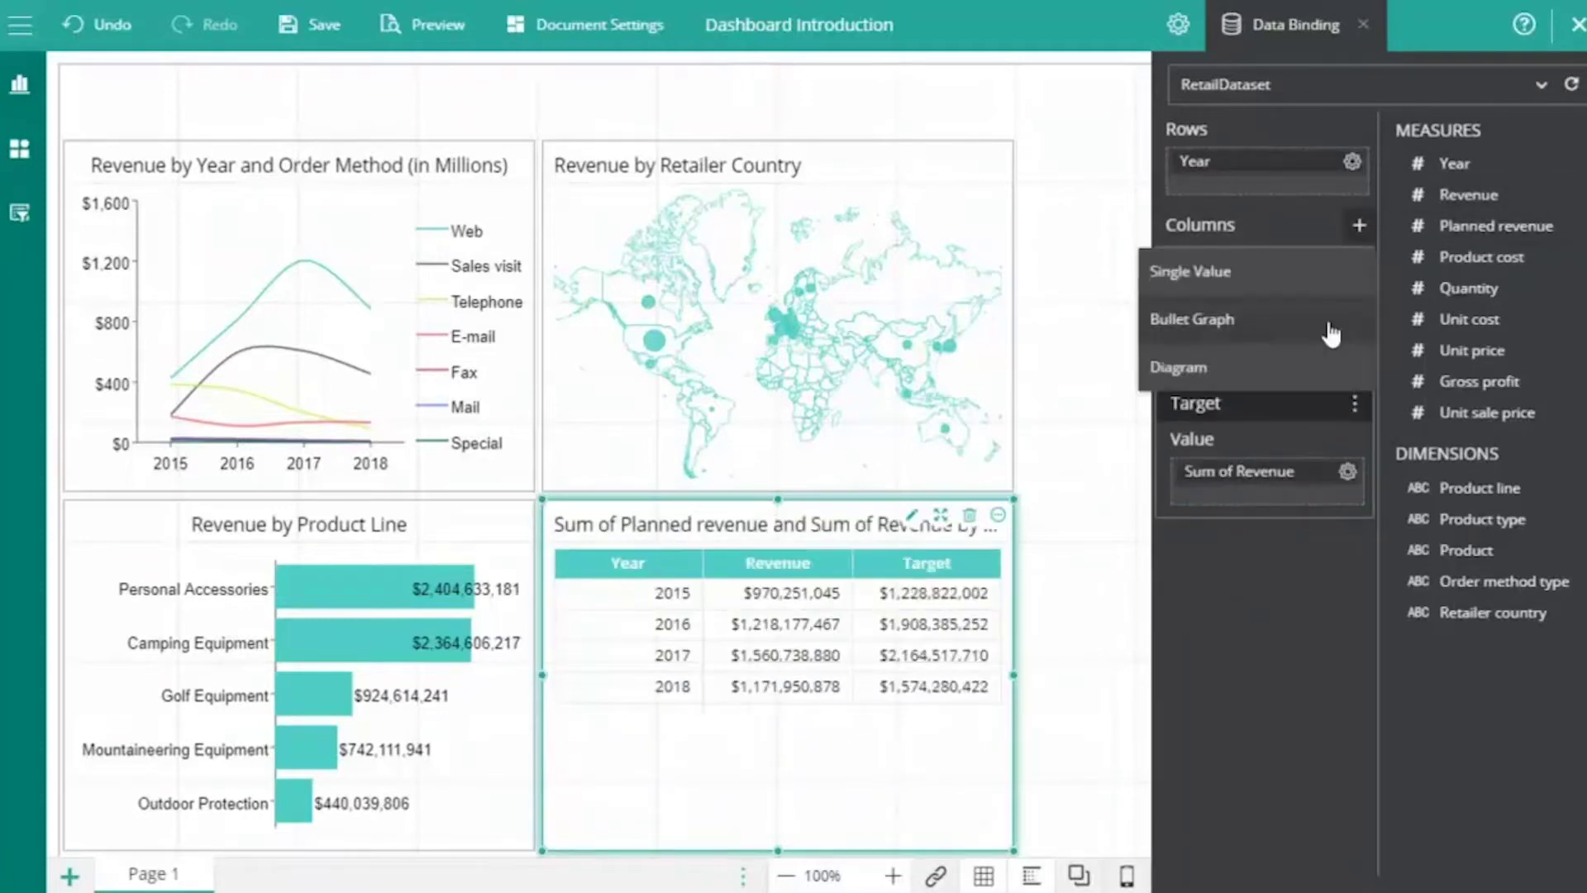
{"action": "left_click", "coordinate": [1332, 331]}
{"action": "left_click", "coordinate": [1207, 540]}
{"action": "type", "text": "Revenue vs. Target"}
{"action": "left_click_drag", "start_coordinate": [1480, 226], "coordinate": [1265, 609]}
{"action": "left_click_drag", "start_coordinate": [1469, 194], "coordinate": [1195, 698]}
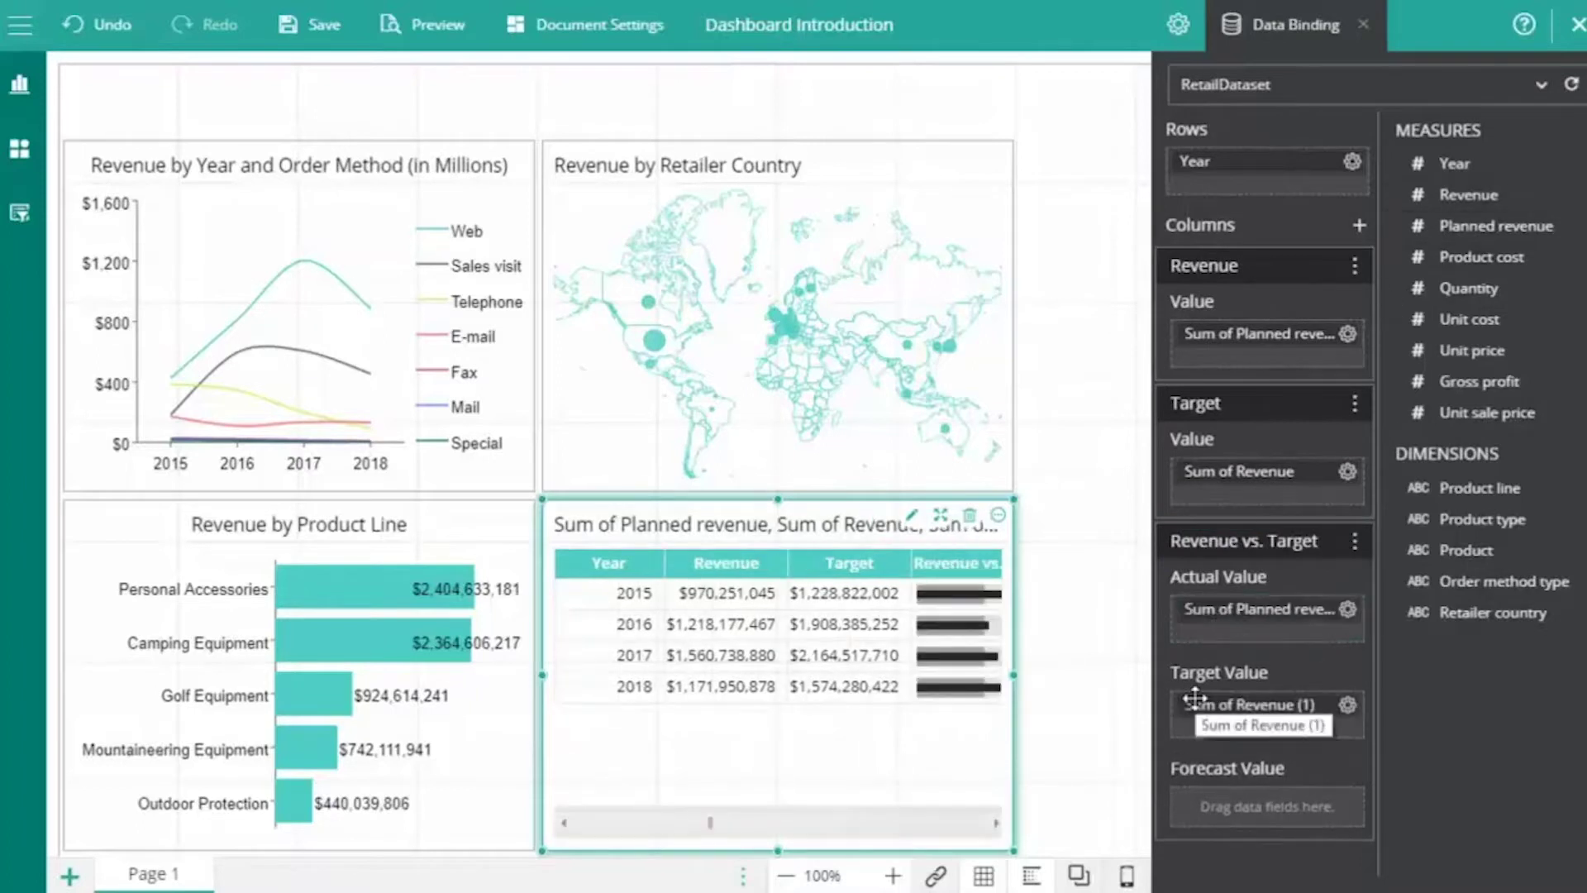
- Replace the automatic matrix title with 'Revenue Summary'
{"action": "left_click", "coordinate": [1178, 25]}
{"action": "left_click", "coordinate": [1566, 639]}
{"action": "left_click", "coordinate": [1455, 673]}
{"action": "type", "text": "Revenue Summary"}
{"action": "left_click", "coordinate": [248, 99]}
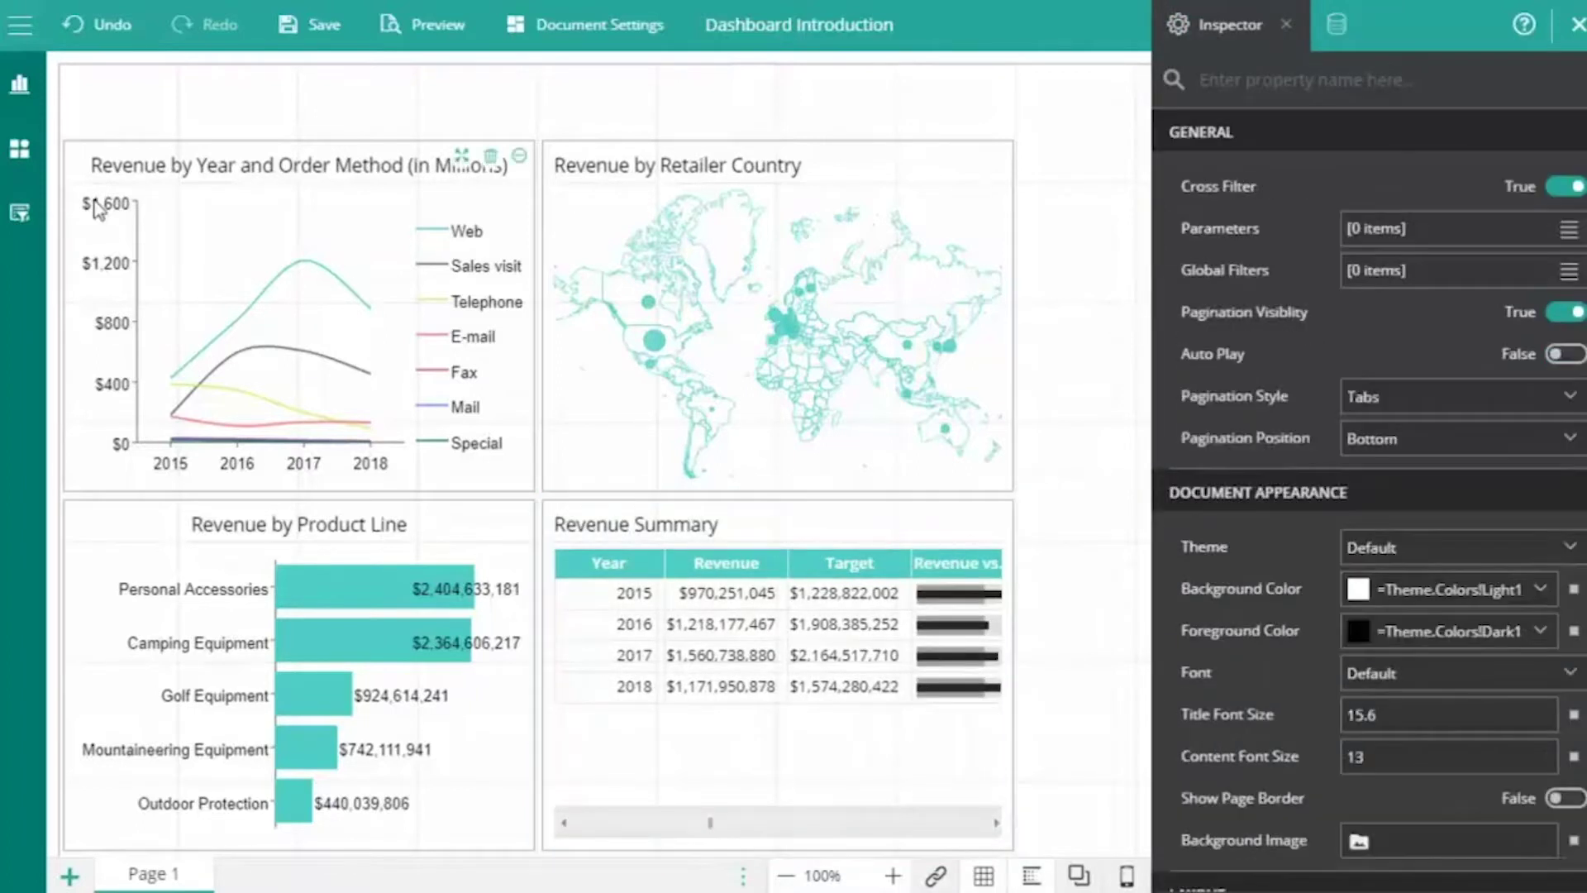
{"action": "left_click", "coordinate": [20, 149]}
- Add a rich text title 'Revenue Summary' above the charts, bold at 1.5x size
{"action": "left_click_drag", "start_coordinate": [64, 220], "coordinate": [124, 130]}
{"action": "left_click", "coordinate": [491, 84]}
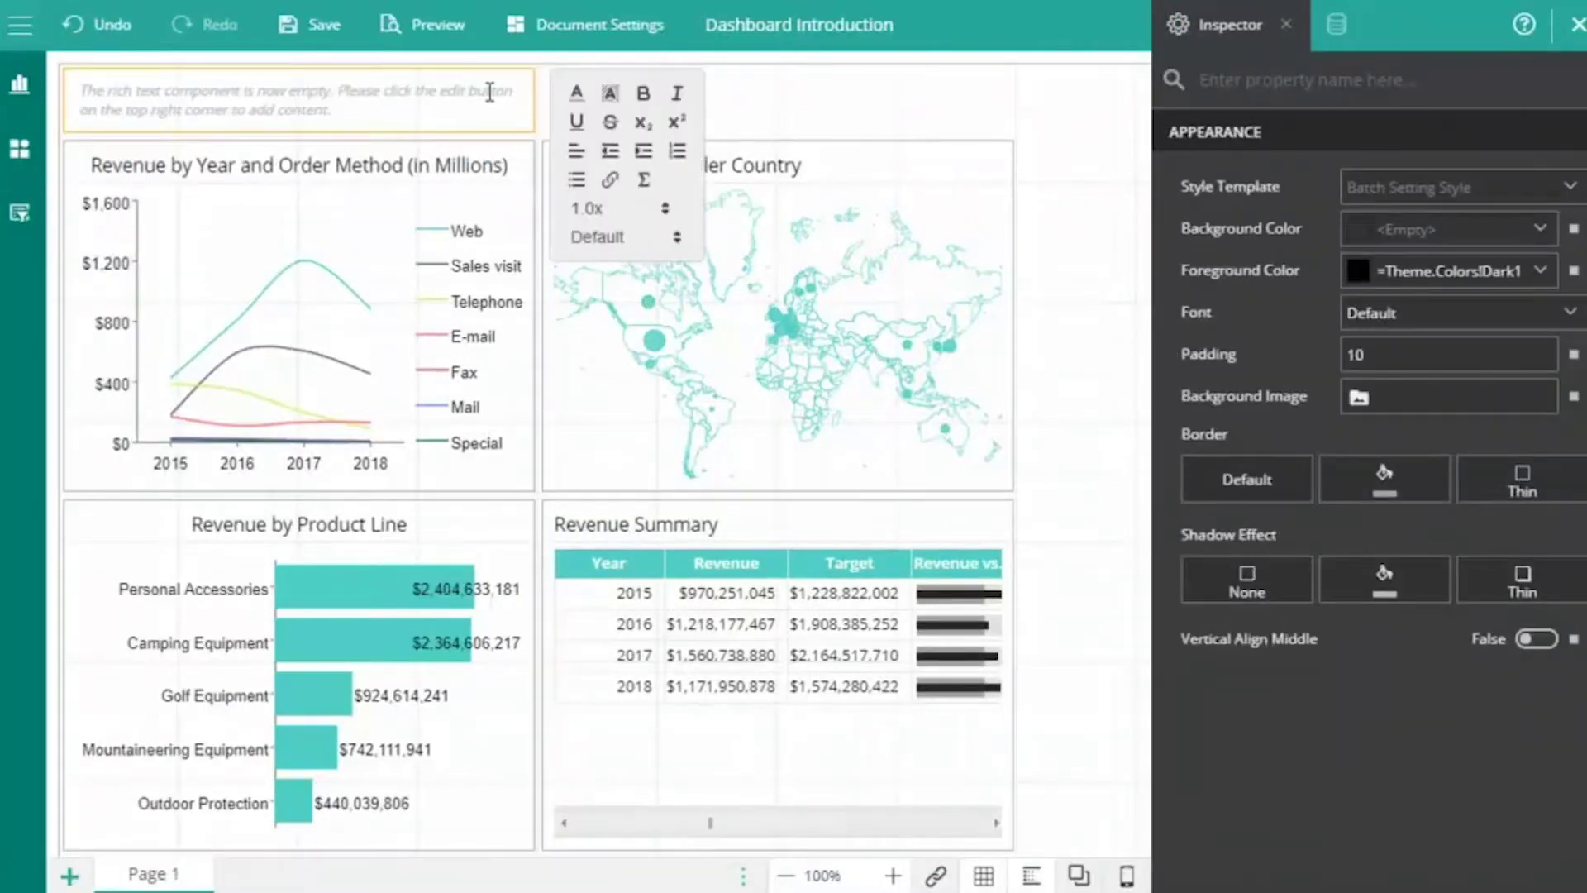
{"action": "type", "text": "Revenue Summary"}
{"action": "key", "text": "ctrl+a"}
{"action": "left_click", "coordinate": [644, 106]}
{"action": "left_click", "coordinate": [664, 209]}
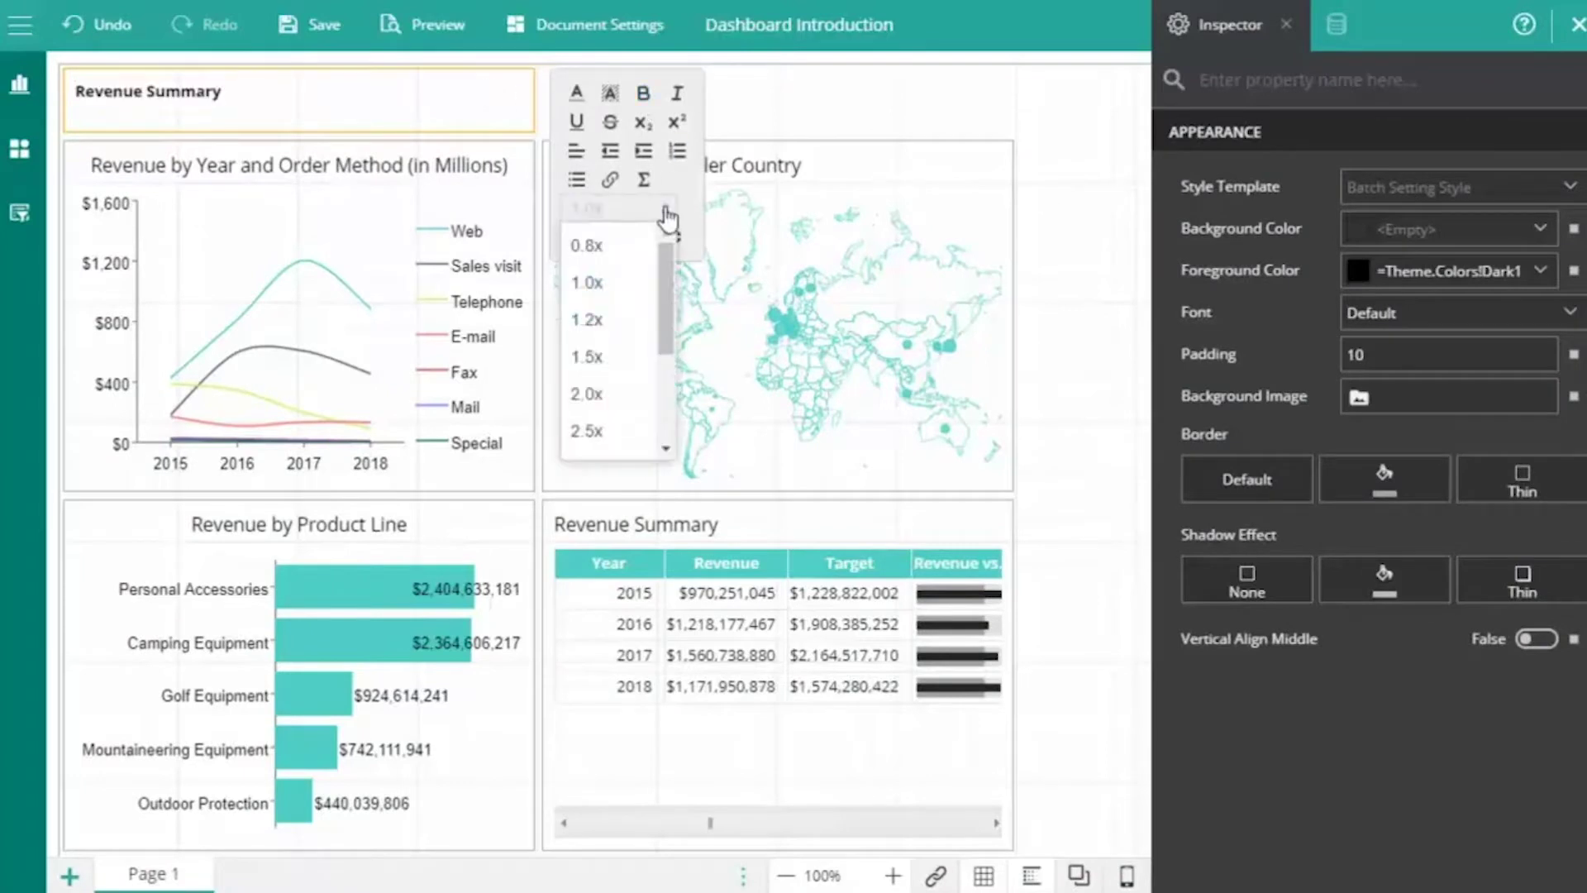
{"action": "left_click", "coordinate": [629, 357]}
- Remove the title box's border and vertically centre its text
{"action": "left_click", "coordinate": [1216, 481]}
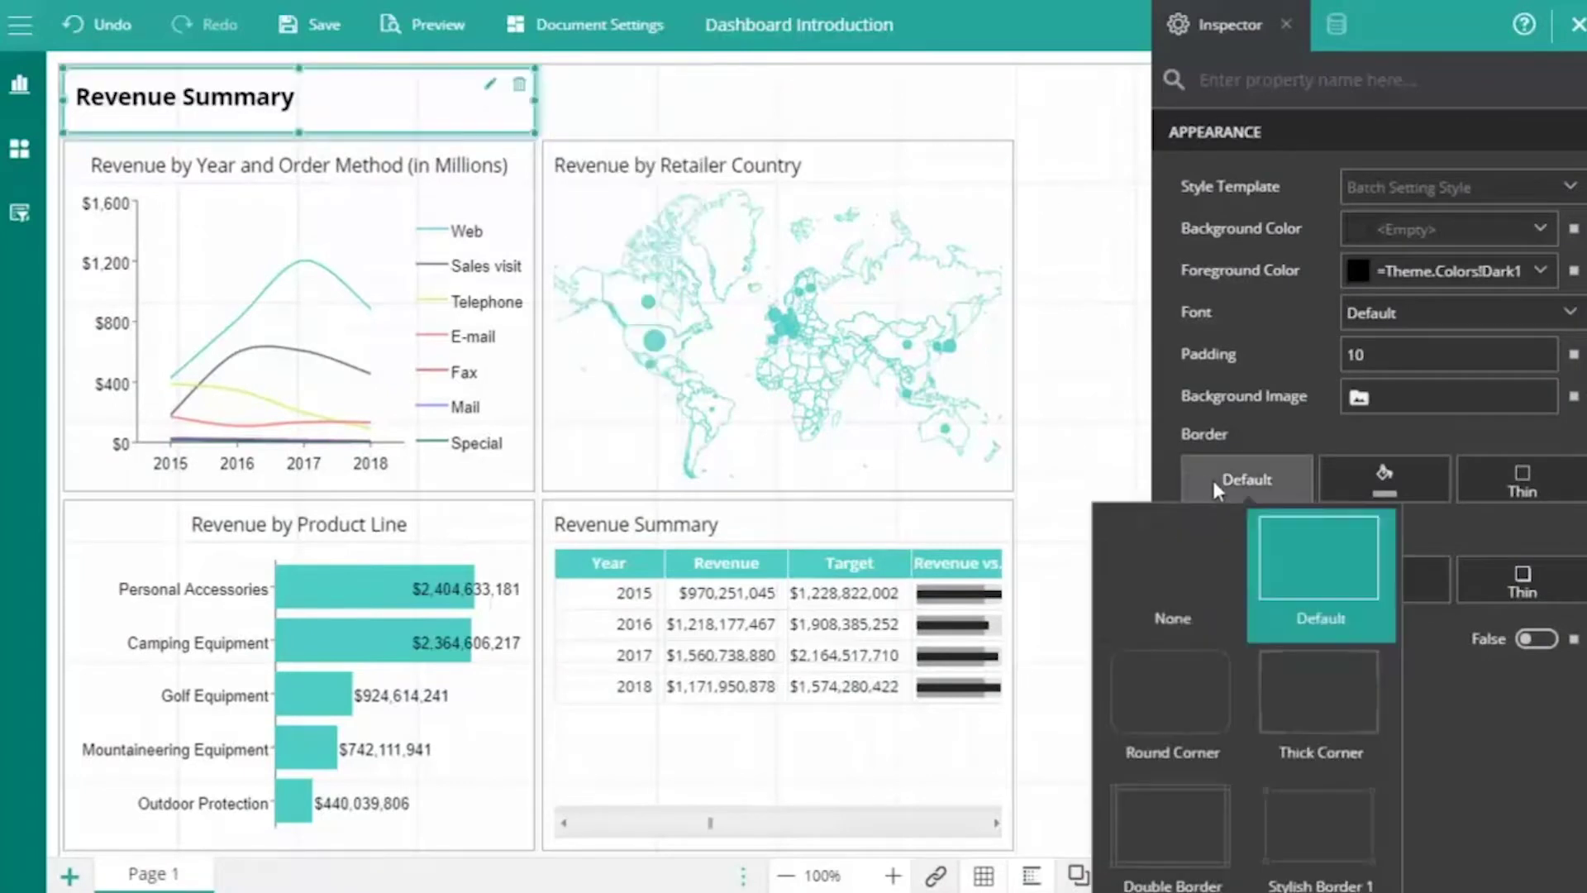
{"action": "left_click", "coordinate": [1175, 570]}
{"action": "left_click", "coordinate": [1537, 640]}
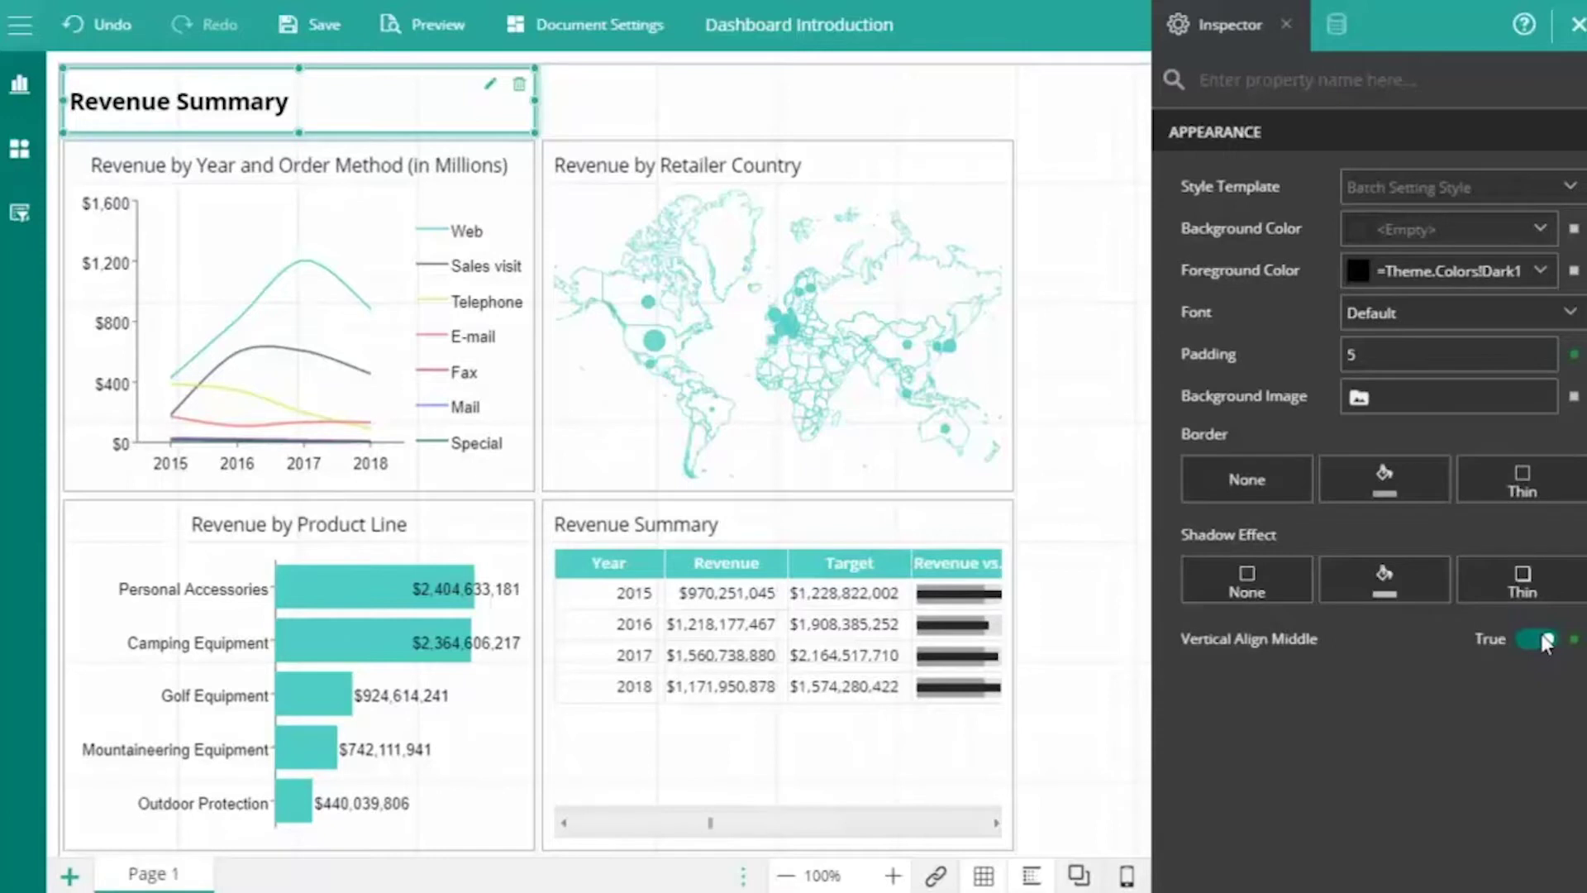
{"action": "left_click", "coordinate": [1142, 688]}
- Widen the title widget and move the line chart up and widen it
{"action": "left_click", "coordinate": [1286, 25]}
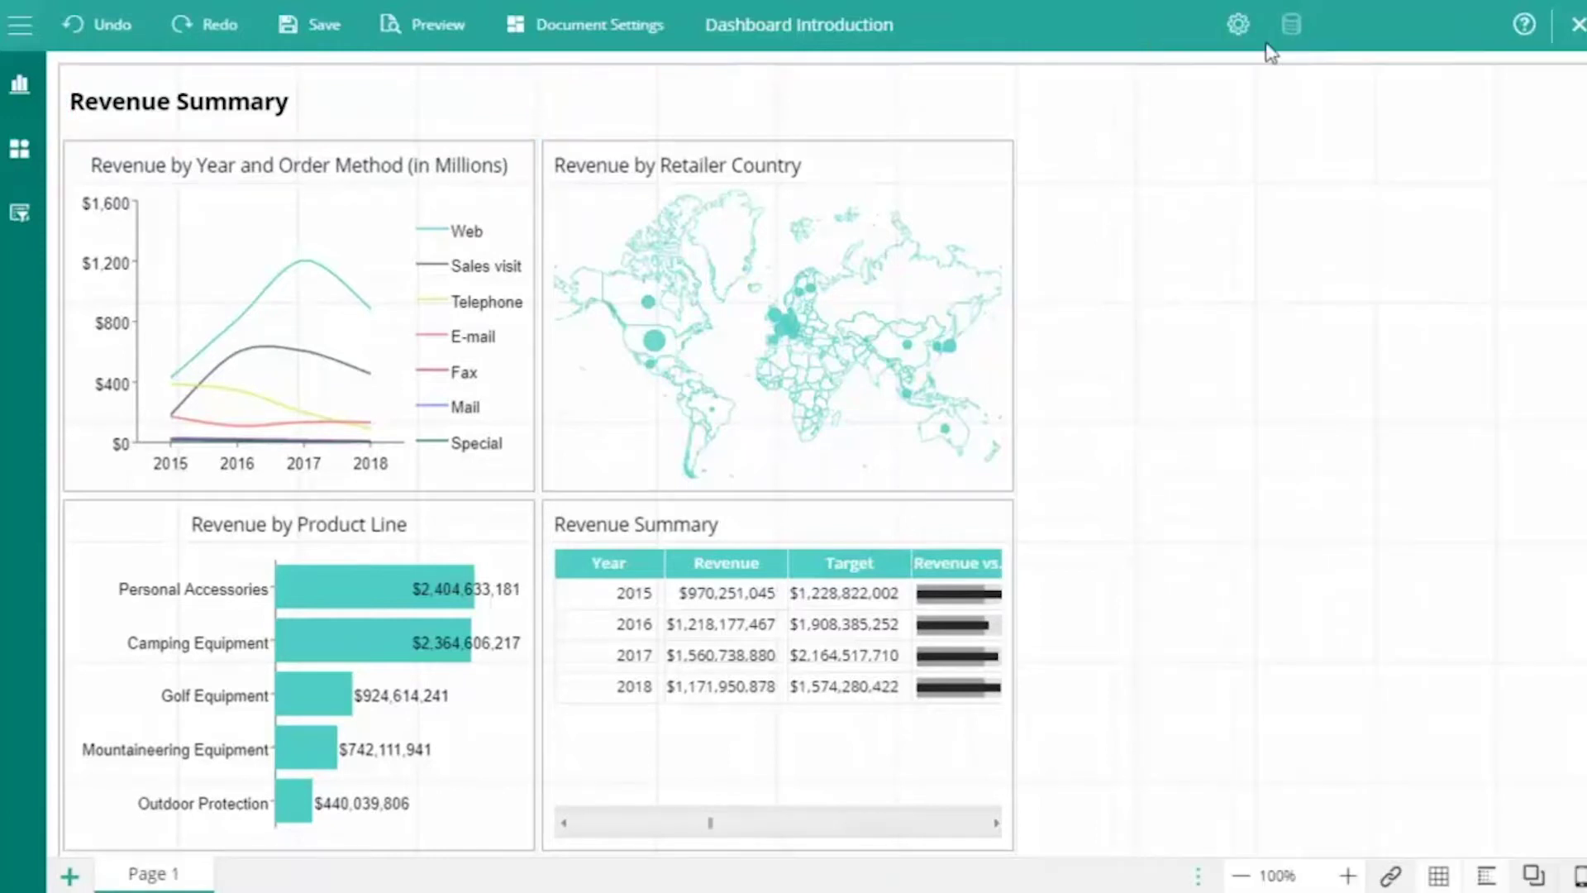
{"action": "left_click", "coordinate": [521, 133]}
{"action": "left_click_drag", "start_coordinate": [536, 124], "coordinate": [769, 112]}
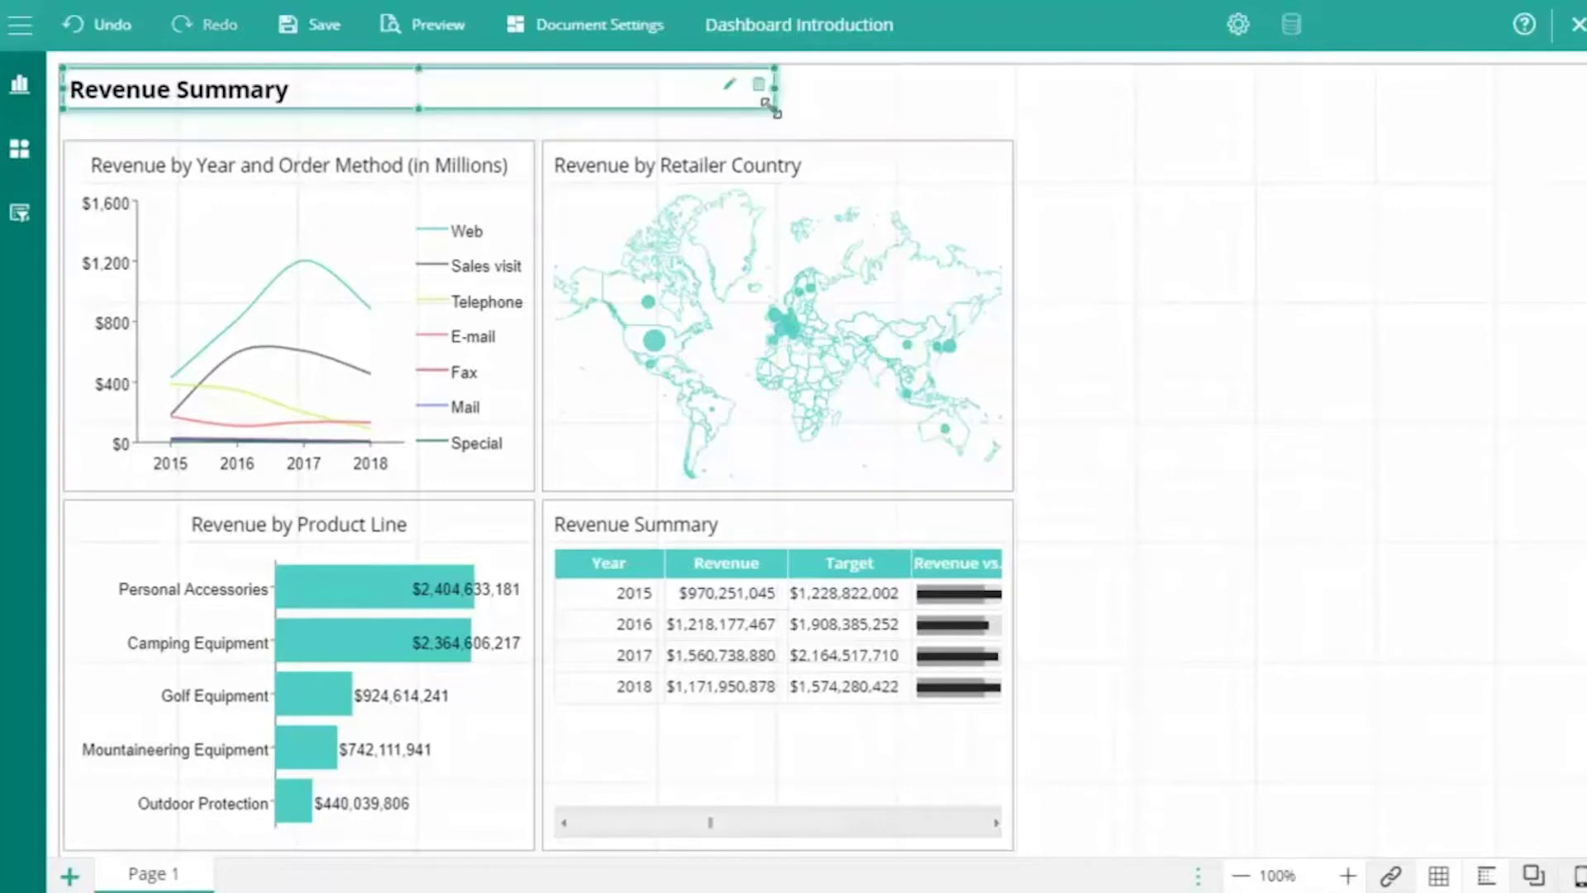
{"action": "left_click", "coordinate": [339, 143]}
{"action": "left_click_drag", "start_coordinate": [533, 480], "coordinate": [767, 470]}
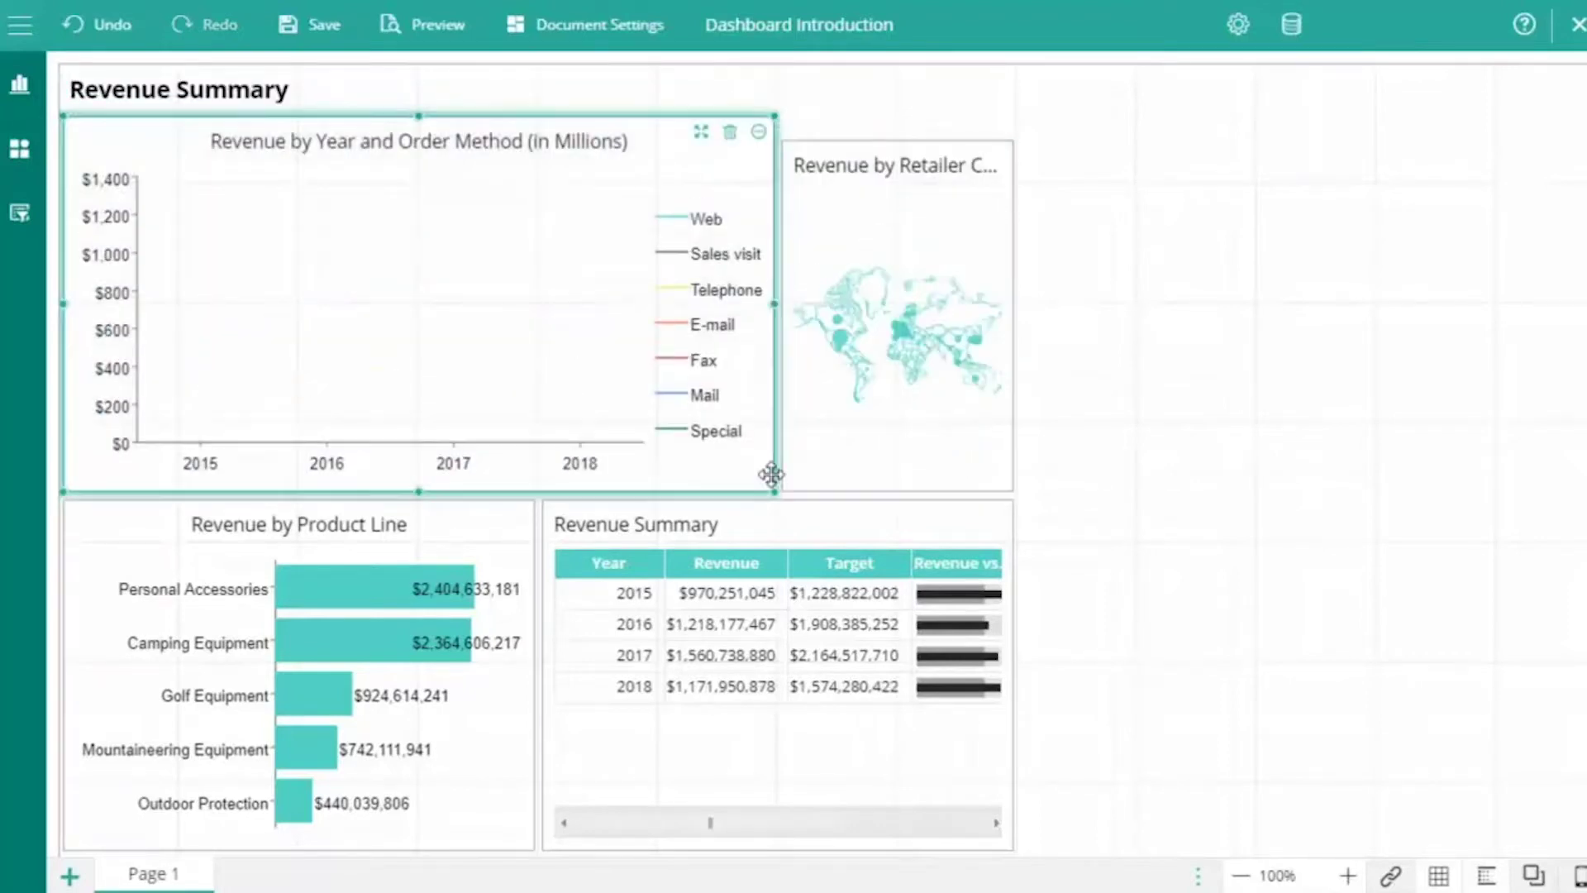
- Raise and widen the map, shorten the product line chart, and enlarge the KPI table
{"action": "left_click", "coordinate": [914, 142]}
{"action": "left_click_drag", "start_coordinate": [913, 142], "coordinate": [913, 117]}
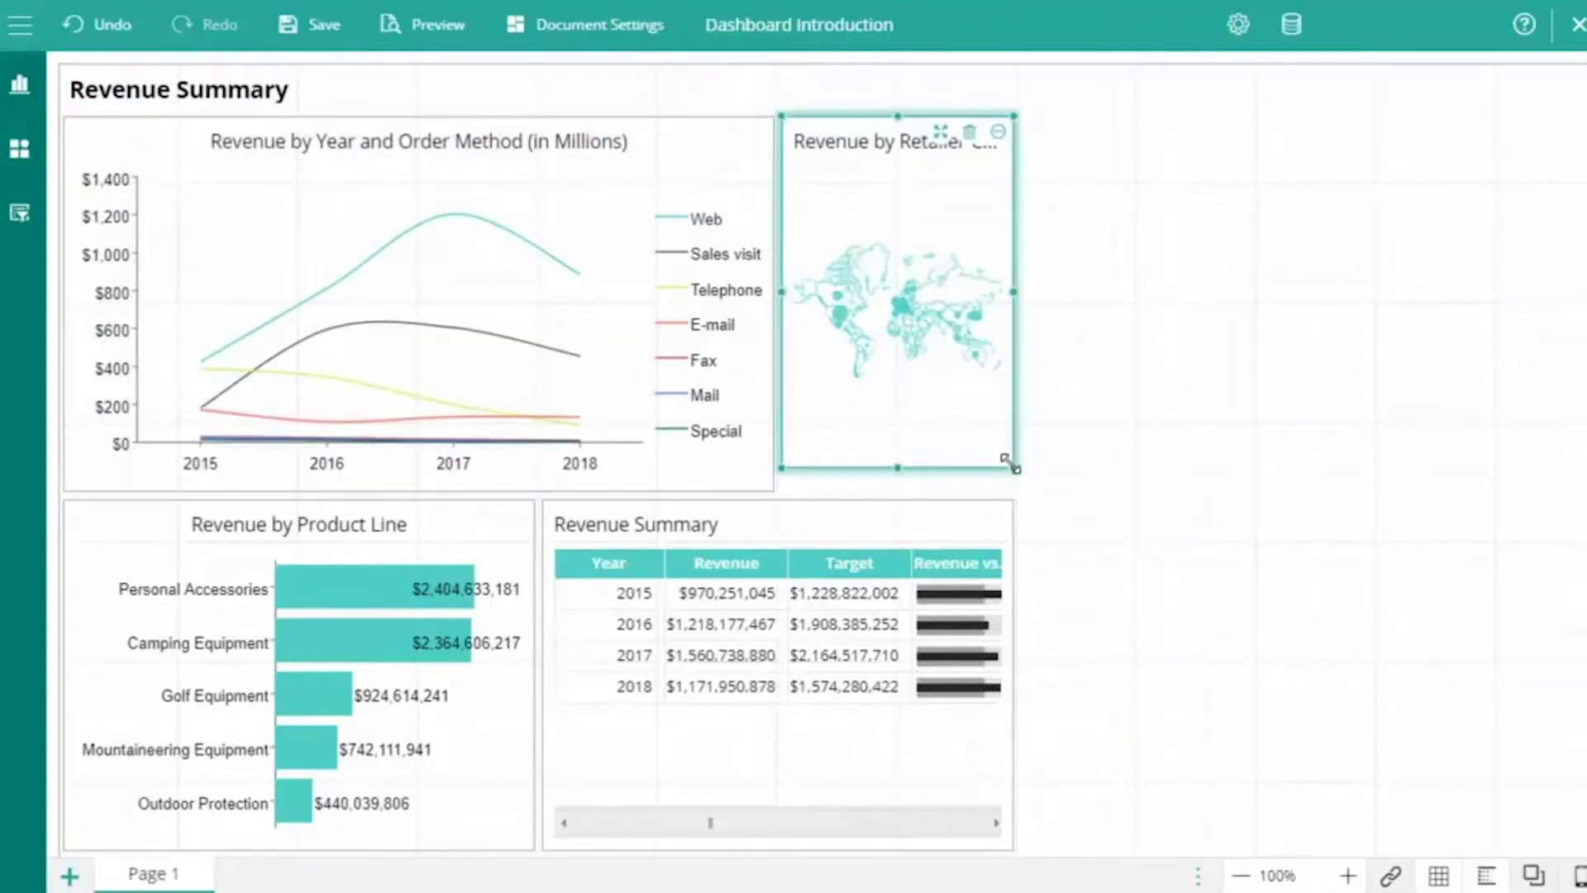
{"action": "left_click_drag", "start_coordinate": [1011, 463], "coordinate": [1467, 493]}
{"action": "left_click", "coordinate": [532, 829]}
{"action": "left_click_drag", "start_coordinate": [531, 829], "coordinate": [701, 708]}
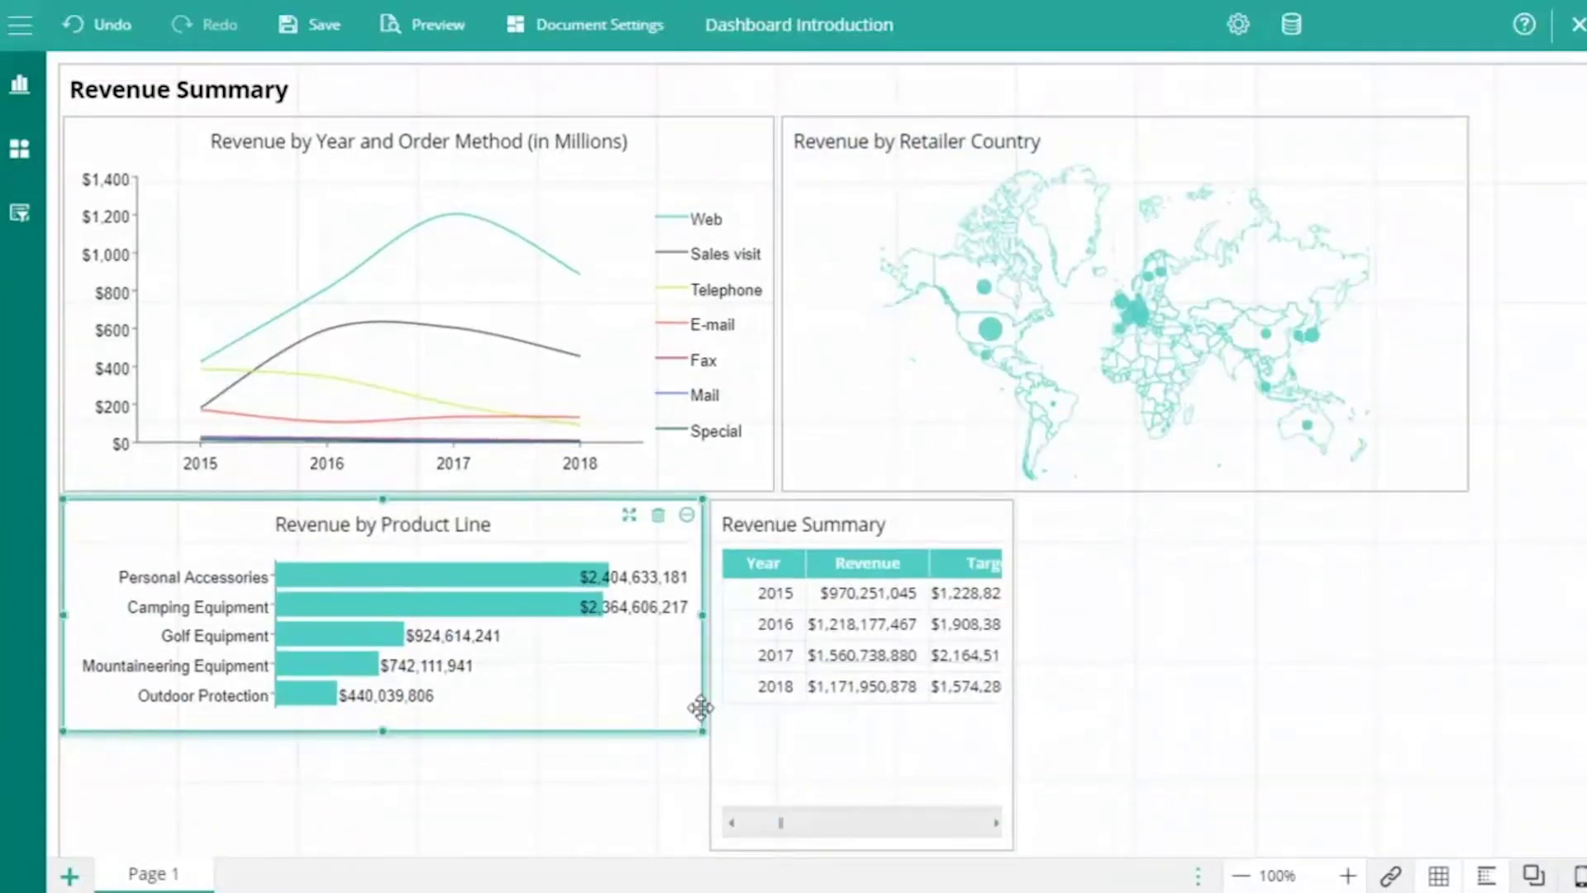
{"action": "left_click", "coordinate": [822, 716]}
{"action": "left_click_drag", "start_coordinate": [1010, 840], "coordinate": [1468, 728]}
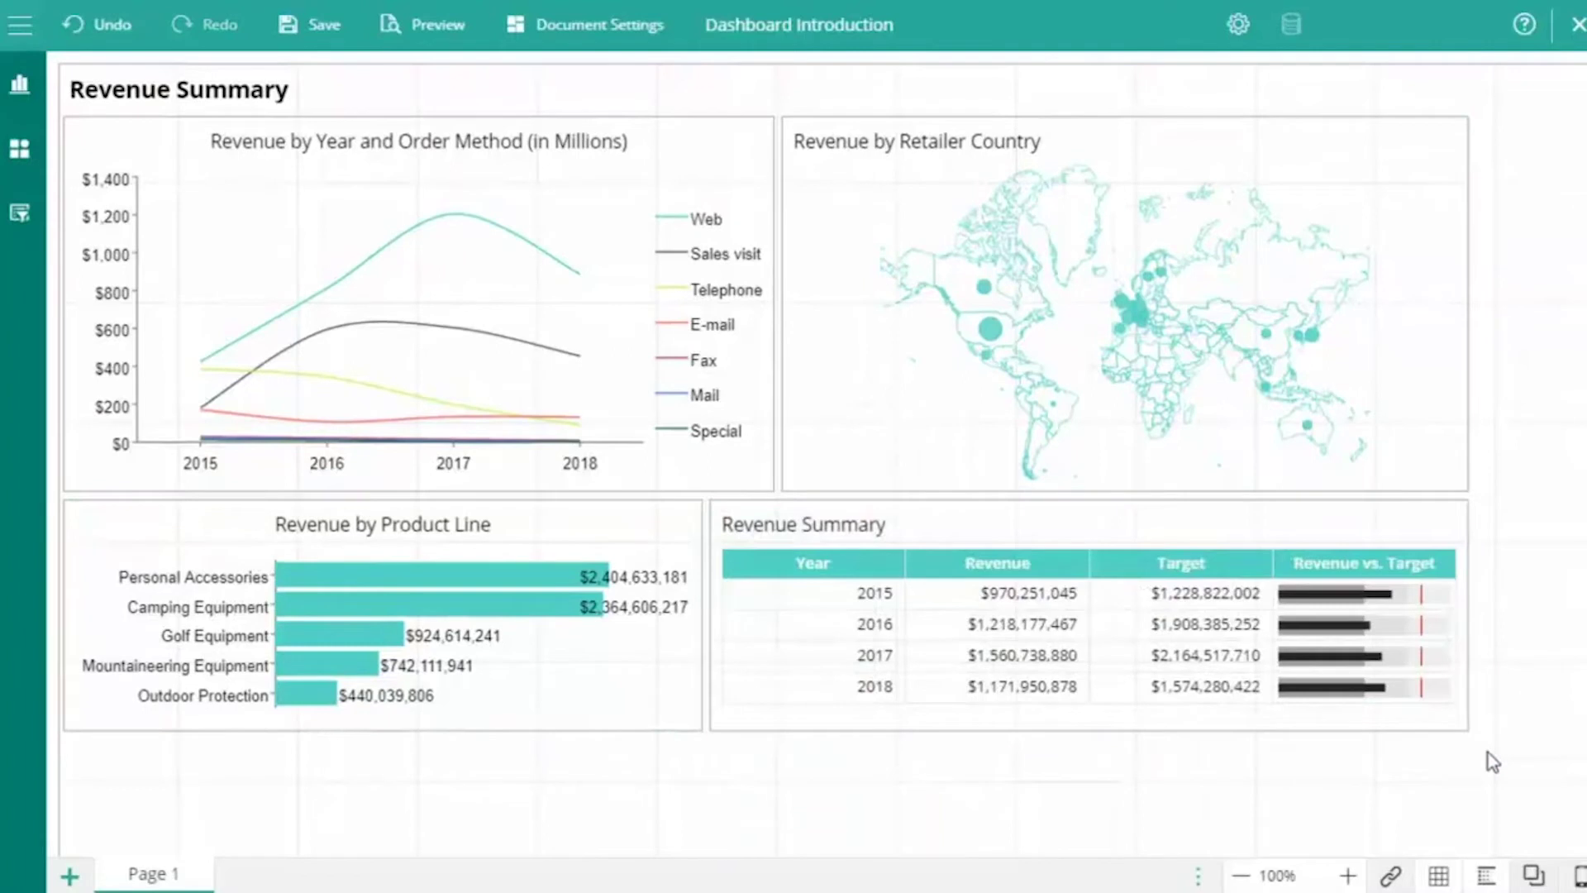
- Switch the dashboard to the Crisp theme with a dark background and light text colour
{"action": "left_click", "coordinate": [637, 41]}
{"action": "left_click", "coordinate": [1571, 549]}
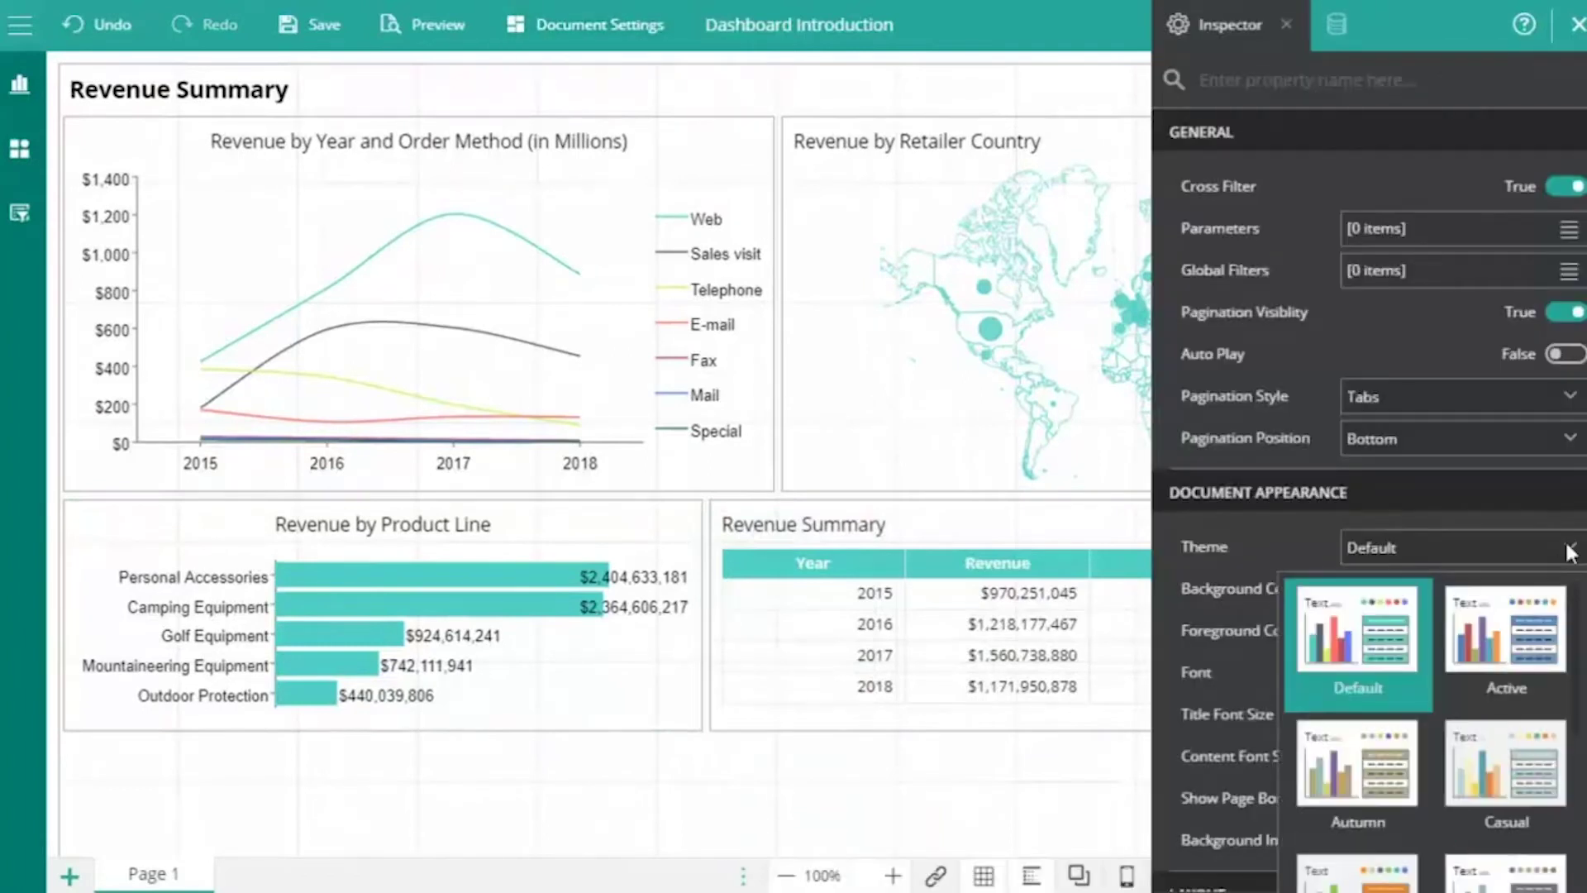
{"action": "scroll", "coordinate": [1571, 653], "scroll_direction": "down", "scroll_amount": 5}
{"action": "left_click", "coordinate": [1557, 731]}
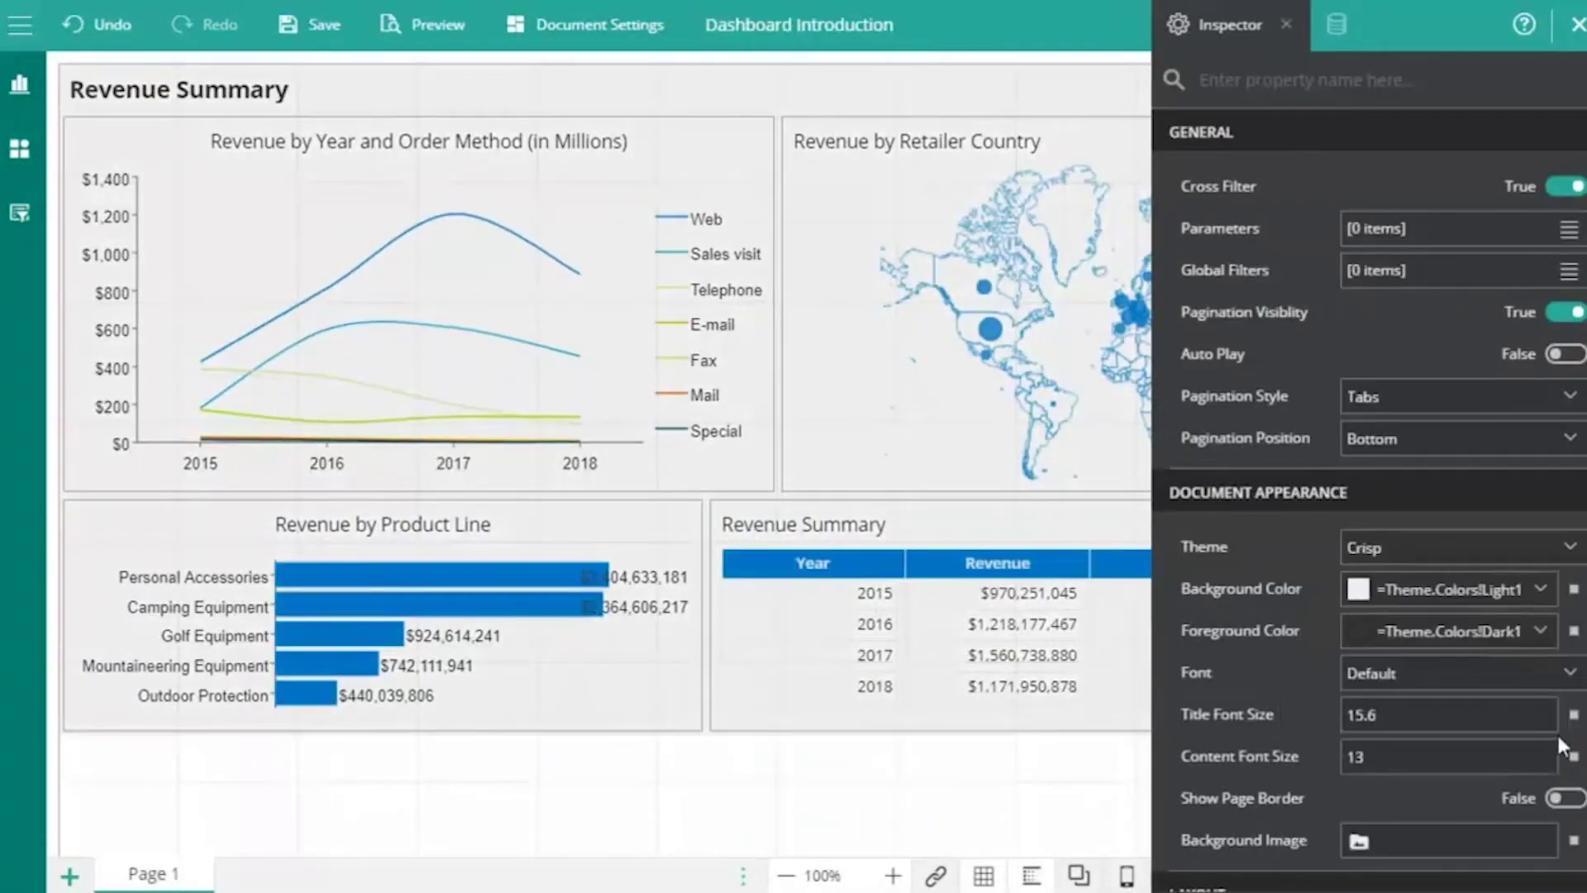
{"action": "left_click", "coordinate": [1541, 588]}
{"action": "left_click", "coordinate": [1280, 248]}
{"action": "left_click", "coordinate": [1449, 544]}
{"action": "left_click", "coordinate": [1541, 631]}
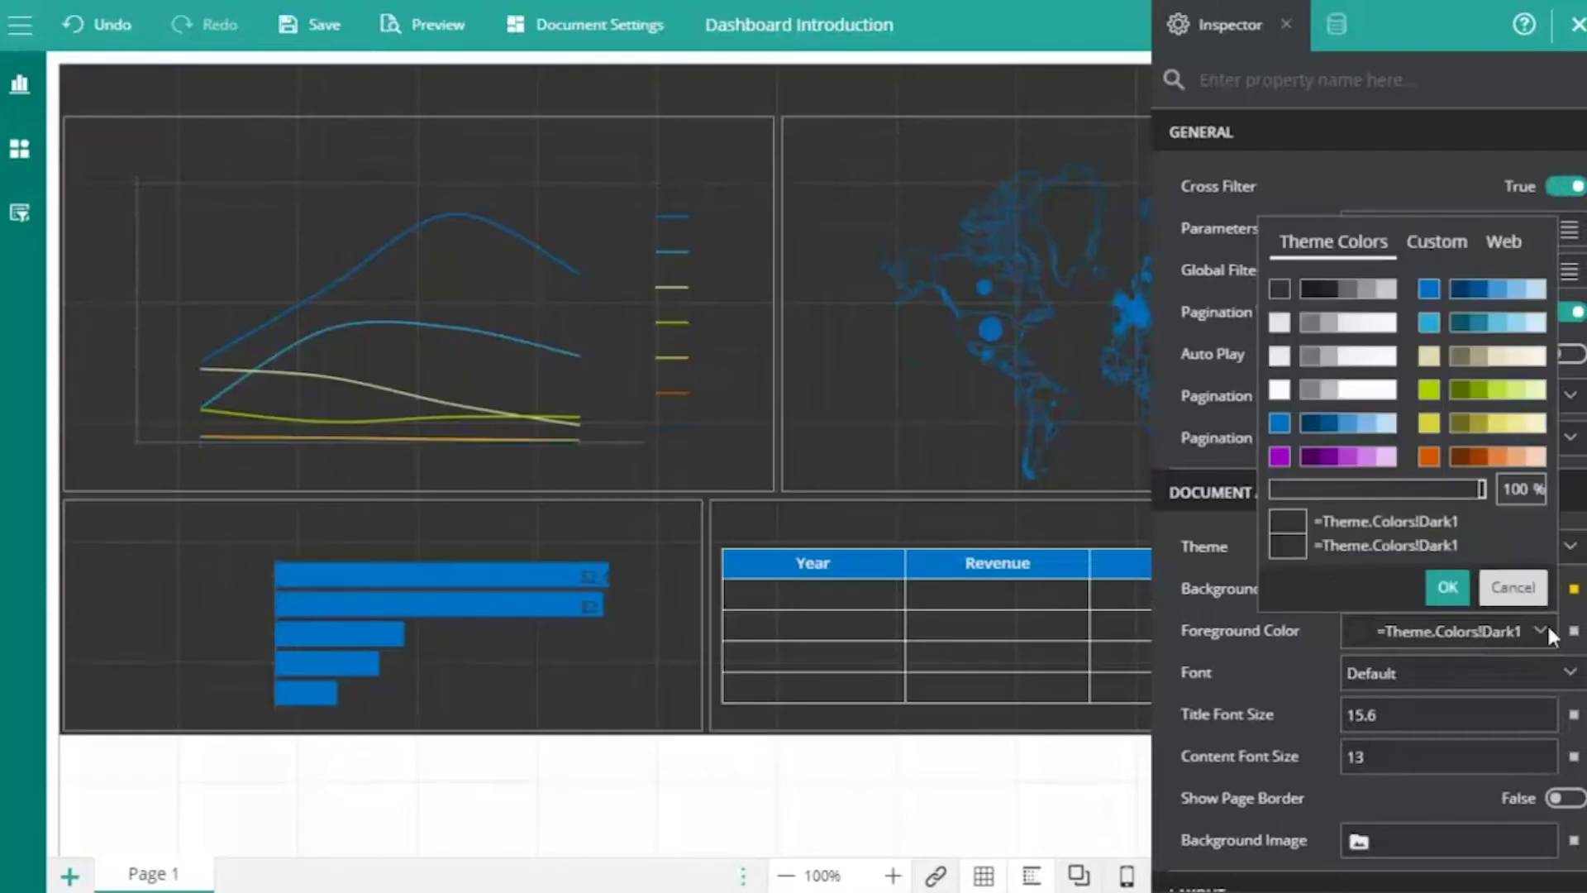
{"action": "left_click", "coordinate": [1280, 389]}
{"action": "left_click", "coordinate": [1448, 587]}
- Colour the map's region borders pale yellow, change the region base colour, and make bubbles yellow
{"action": "left_click", "coordinate": [1074, 398]}
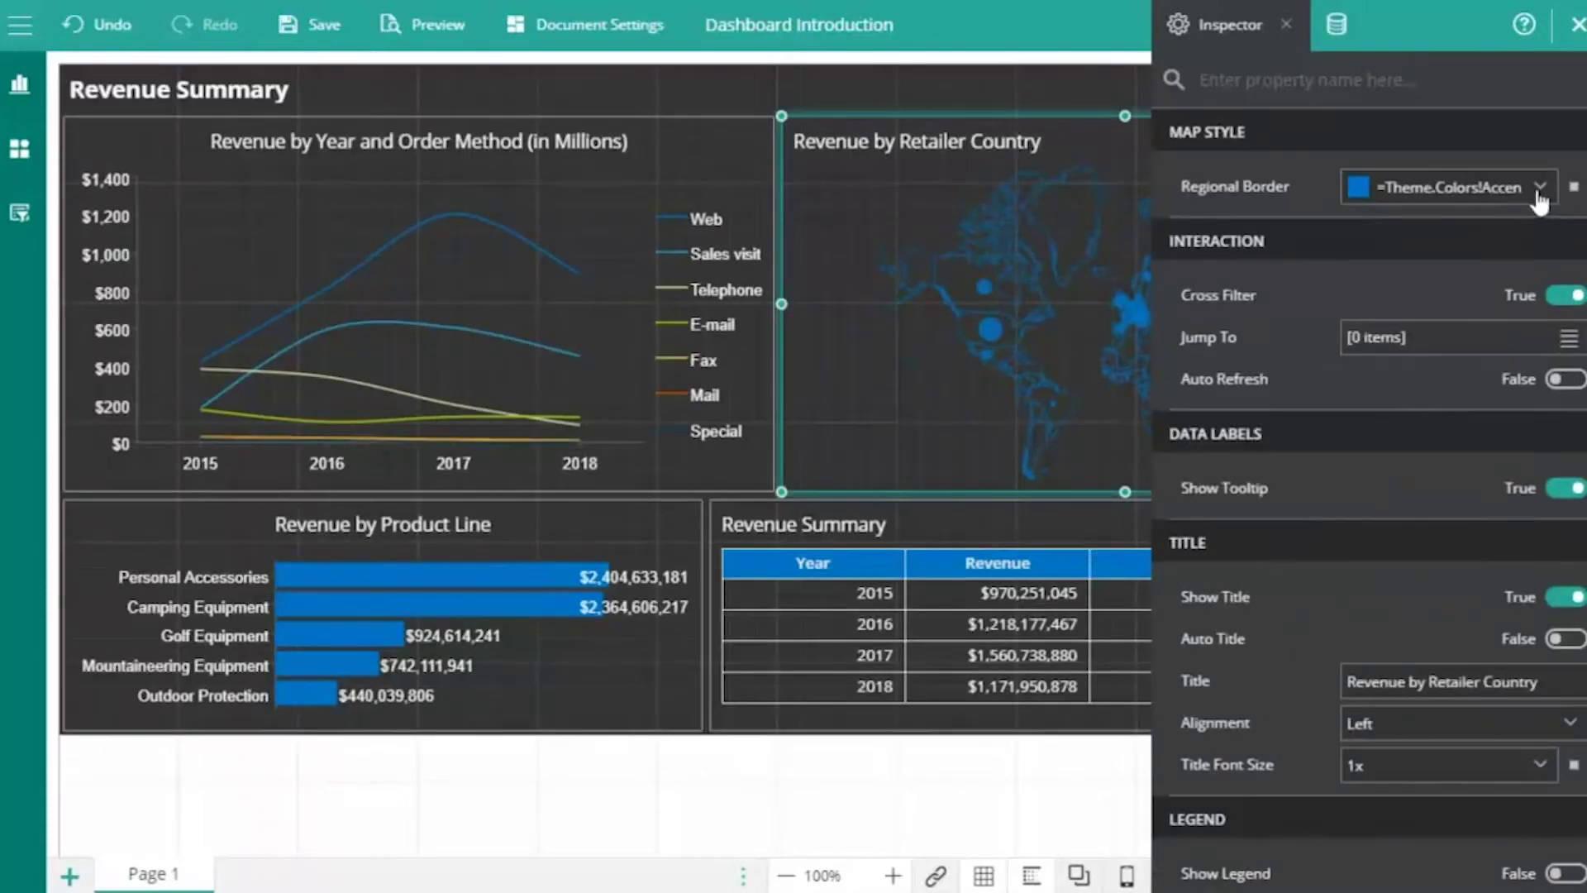
{"action": "left_click", "coordinate": [1540, 189]}
{"action": "left_click", "coordinate": [1521, 418]}
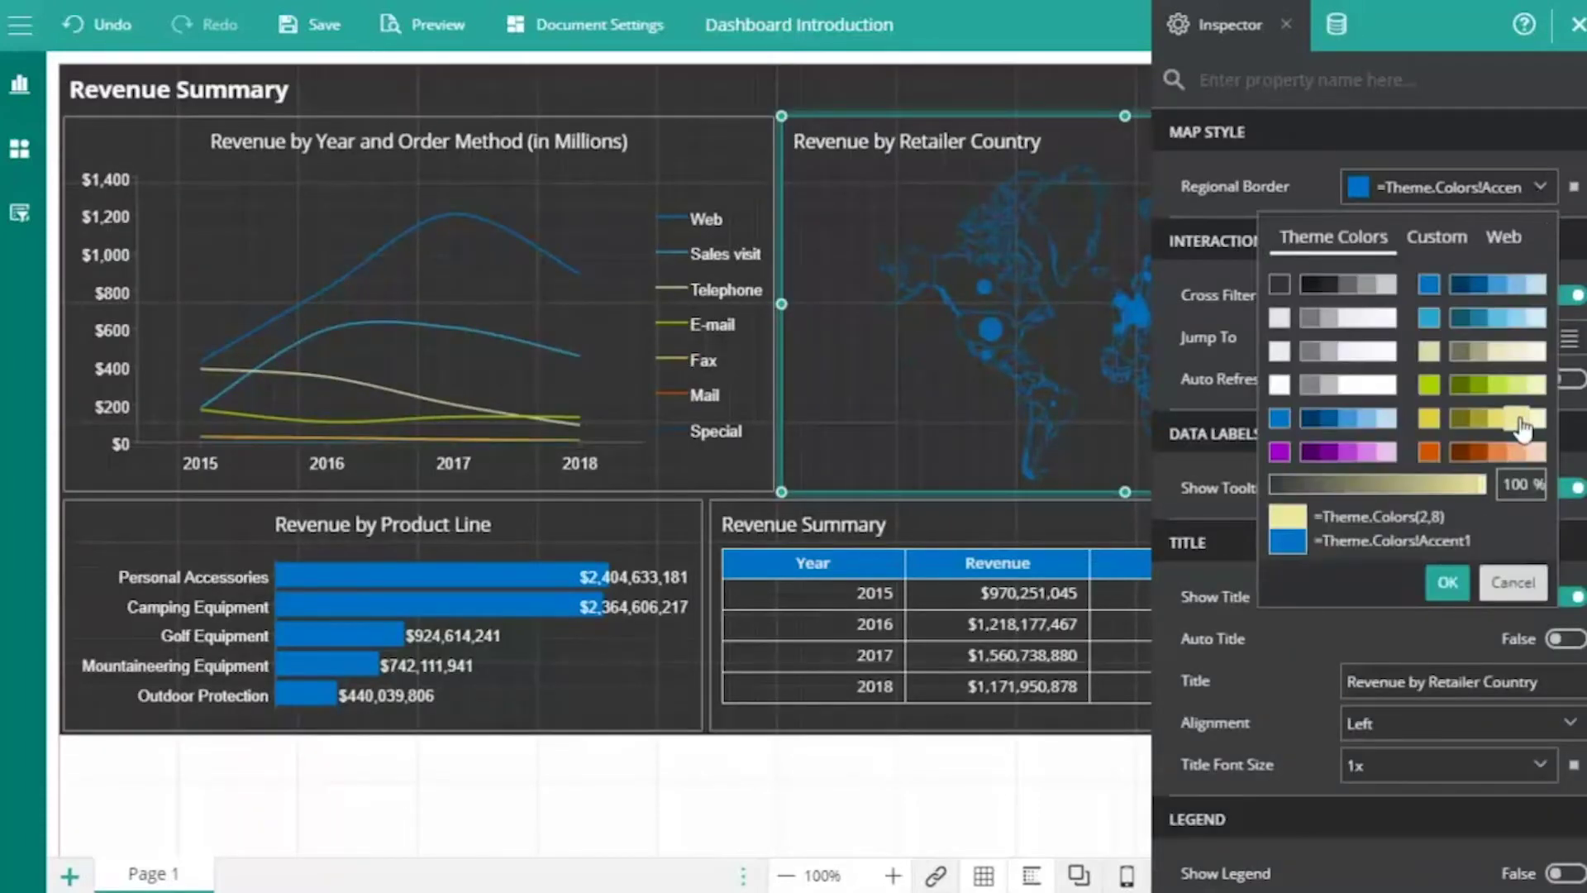
{"action": "left_click", "coordinate": [1448, 583]}
{"action": "scroll", "coordinate": [1475, 553], "scroll_direction": "down", "scroll_amount": 10}
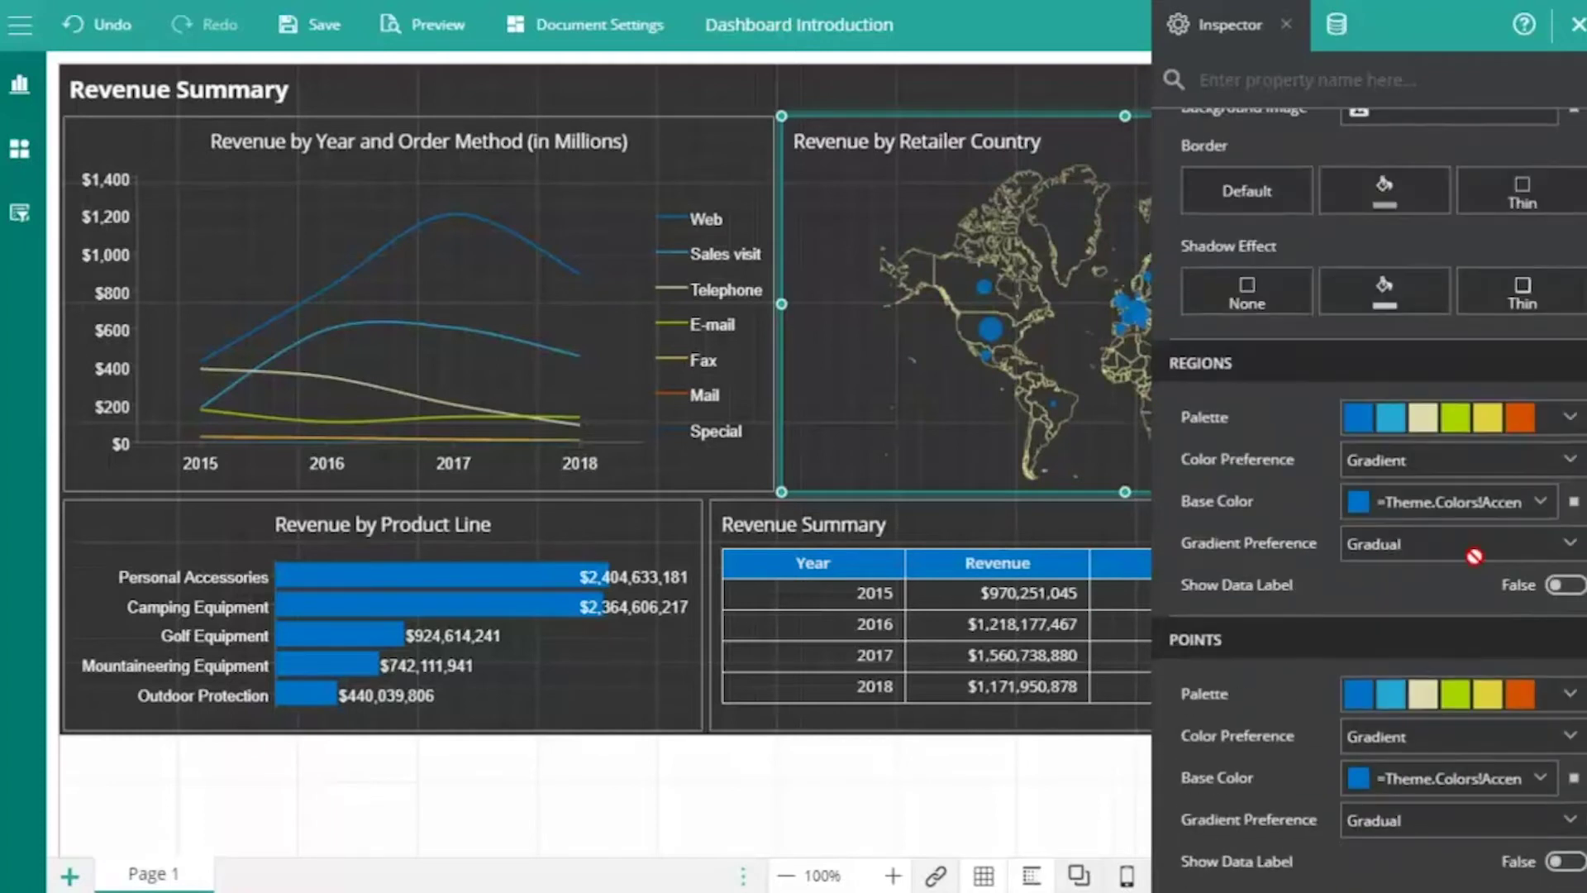
{"action": "left_click", "coordinate": [1543, 501]}
{"action": "left_click", "coordinate": [1461, 226]}
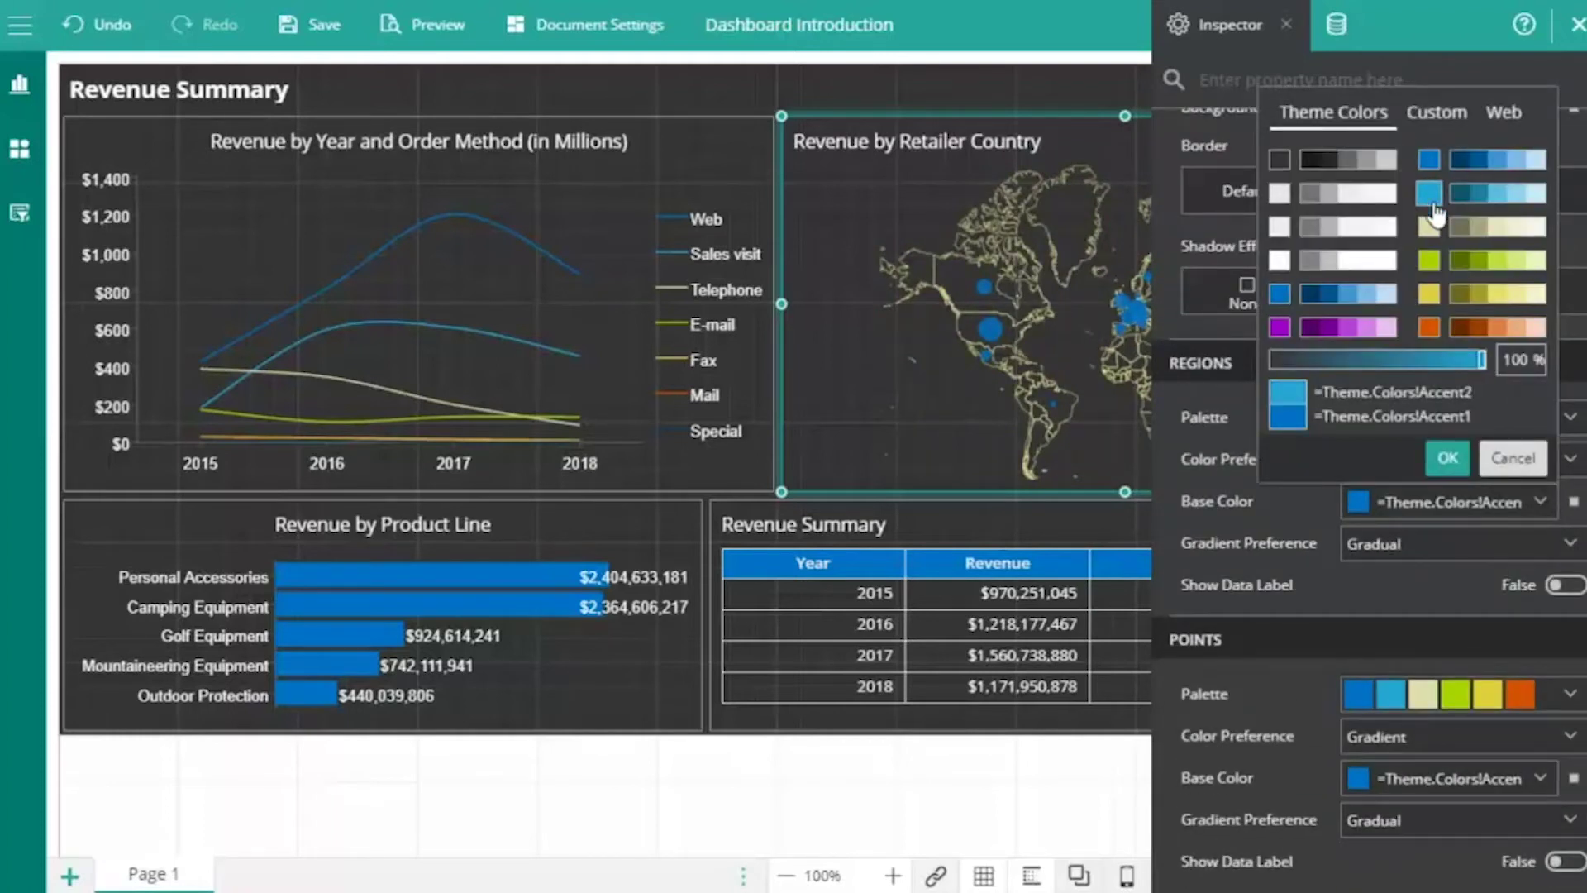
{"action": "left_click", "coordinate": [1448, 458]}
{"action": "left_click", "coordinate": [1541, 778]}
{"action": "left_click", "coordinate": [1429, 570]}
{"action": "left_click", "coordinate": [1448, 734]}
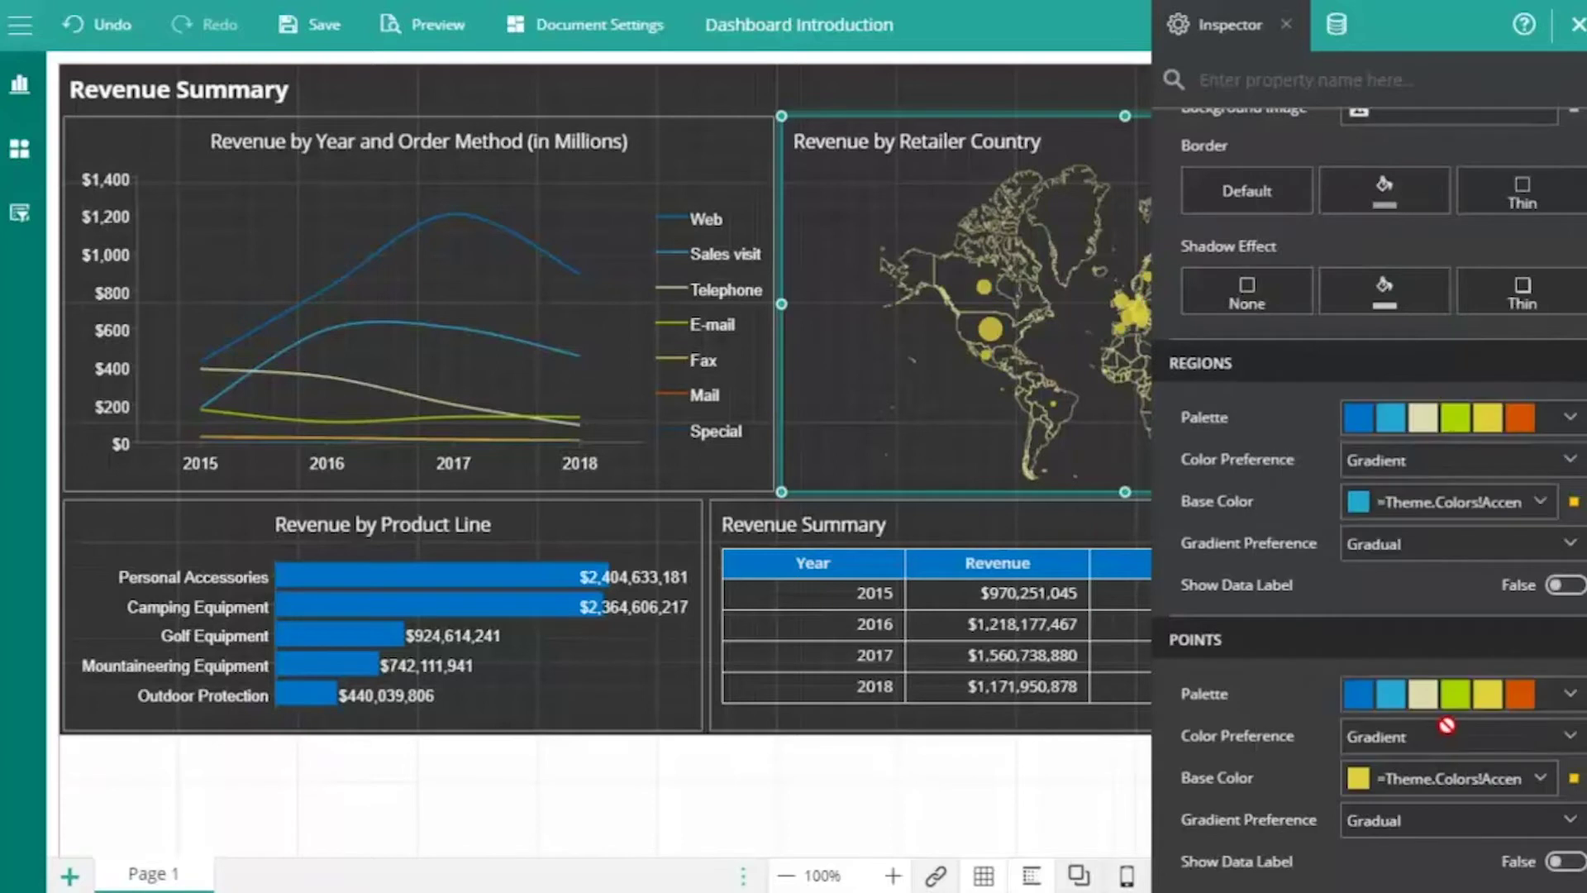
{"action": "left_click", "coordinate": [1286, 24]}
{"action": "left_click", "coordinate": [1521, 297]}
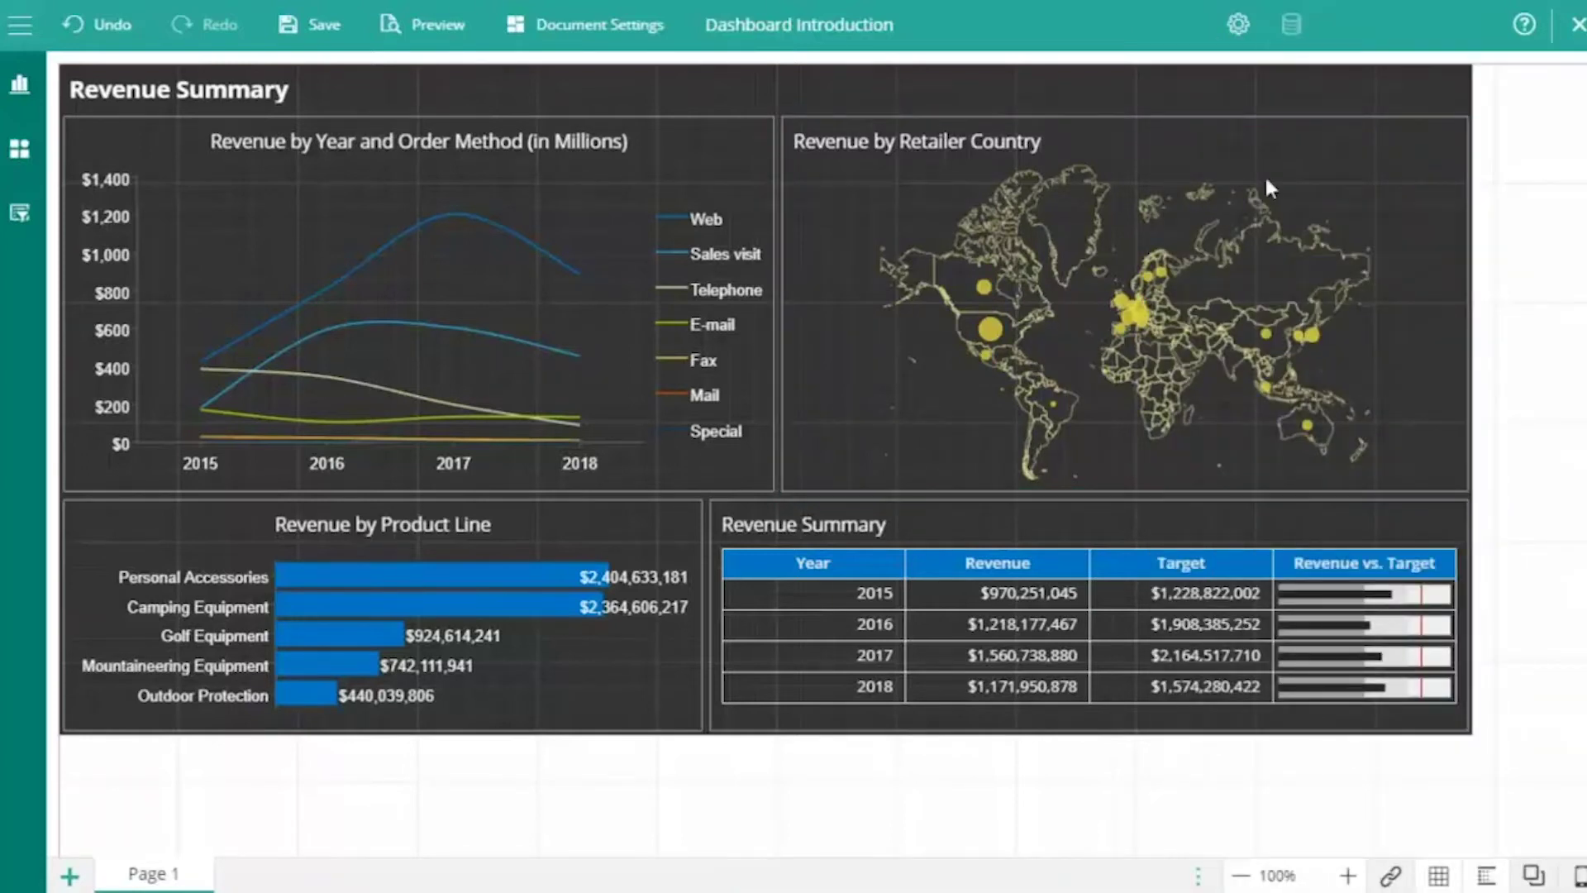
- Preview the dashboard and select the Personal Accessories bar to cross-filter the line chart and KPI matrix
{"action": "left_click", "coordinate": [450, 39]}
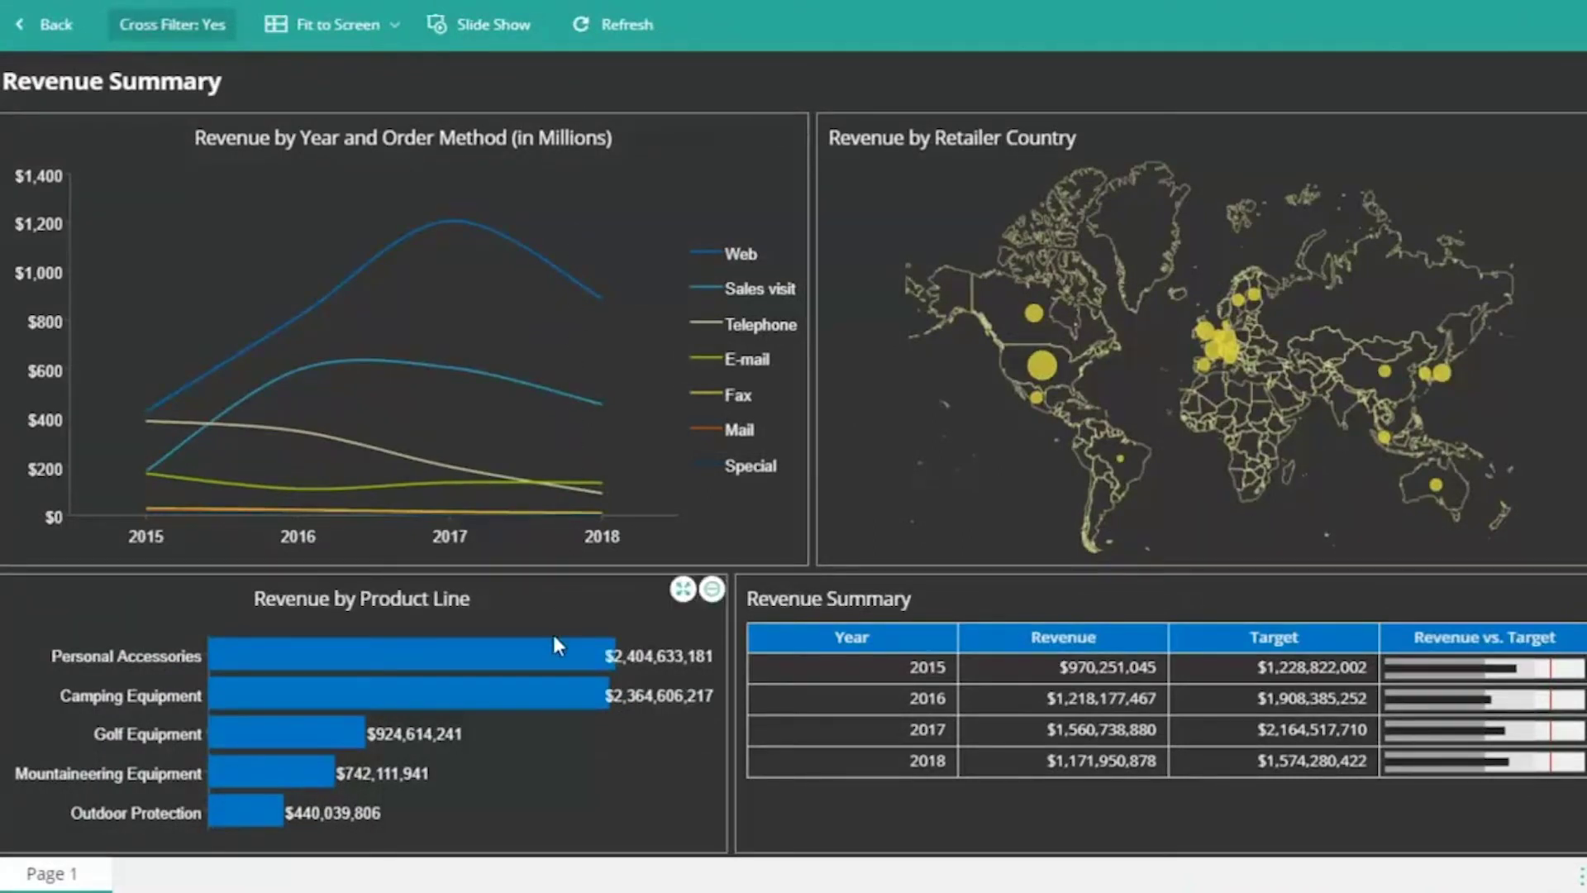
{"action": "mouse_move", "coordinate": [553, 661]}
{"action": "left_click", "coordinate": [604, 657]}
- Drill Personal Accessories down to Product type, then filter all visuals to the United States bubble
{"action": "left_click", "coordinate": [734, 633]}
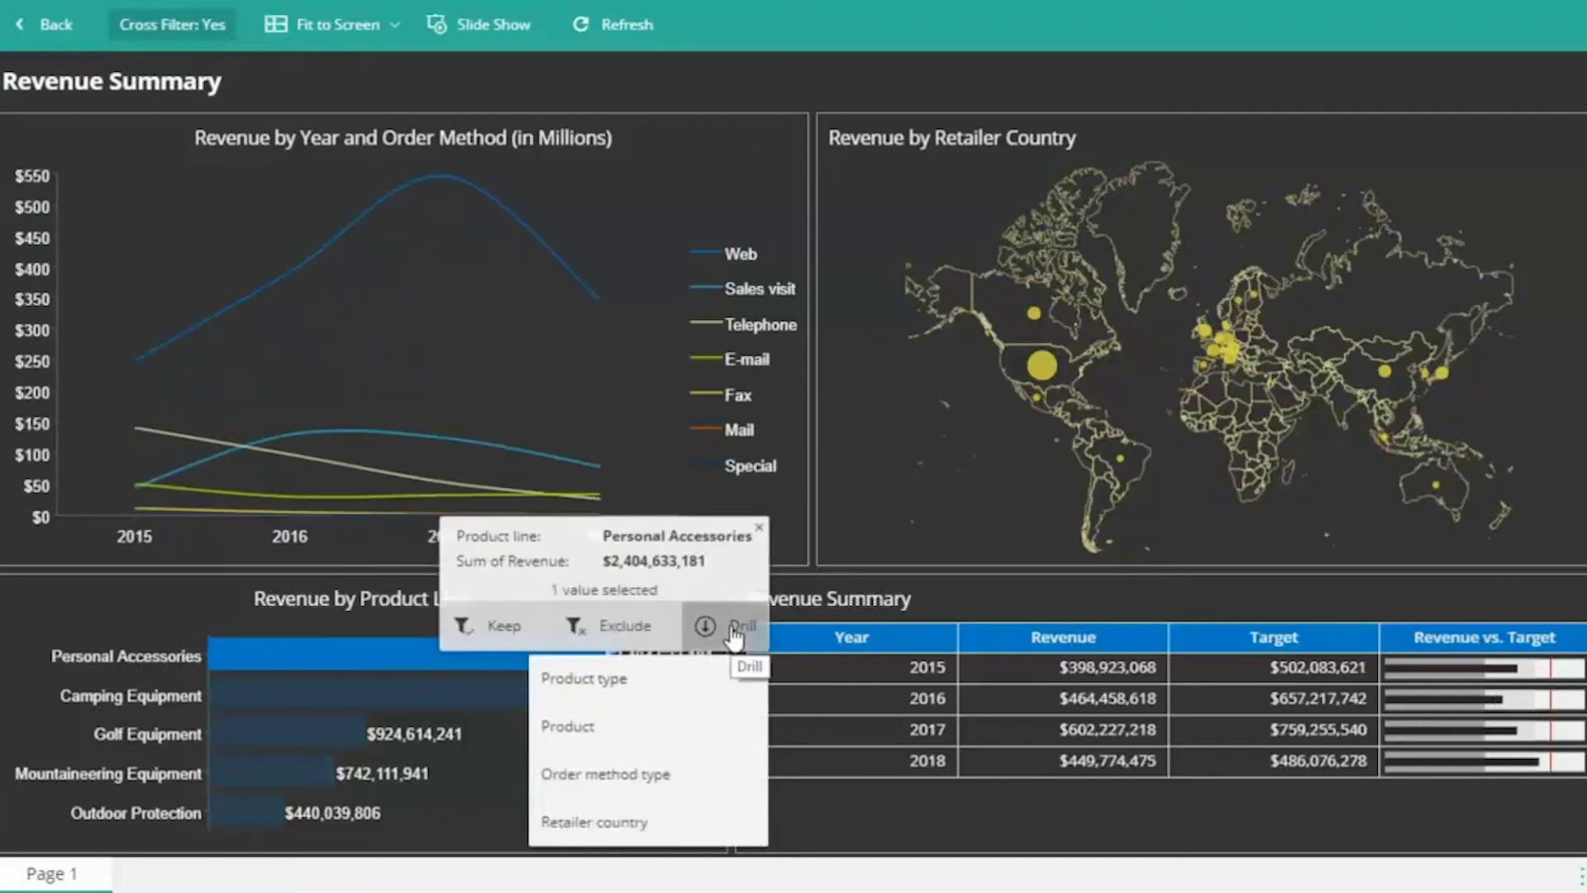
{"action": "left_click", "coordinate": [722, 666]}
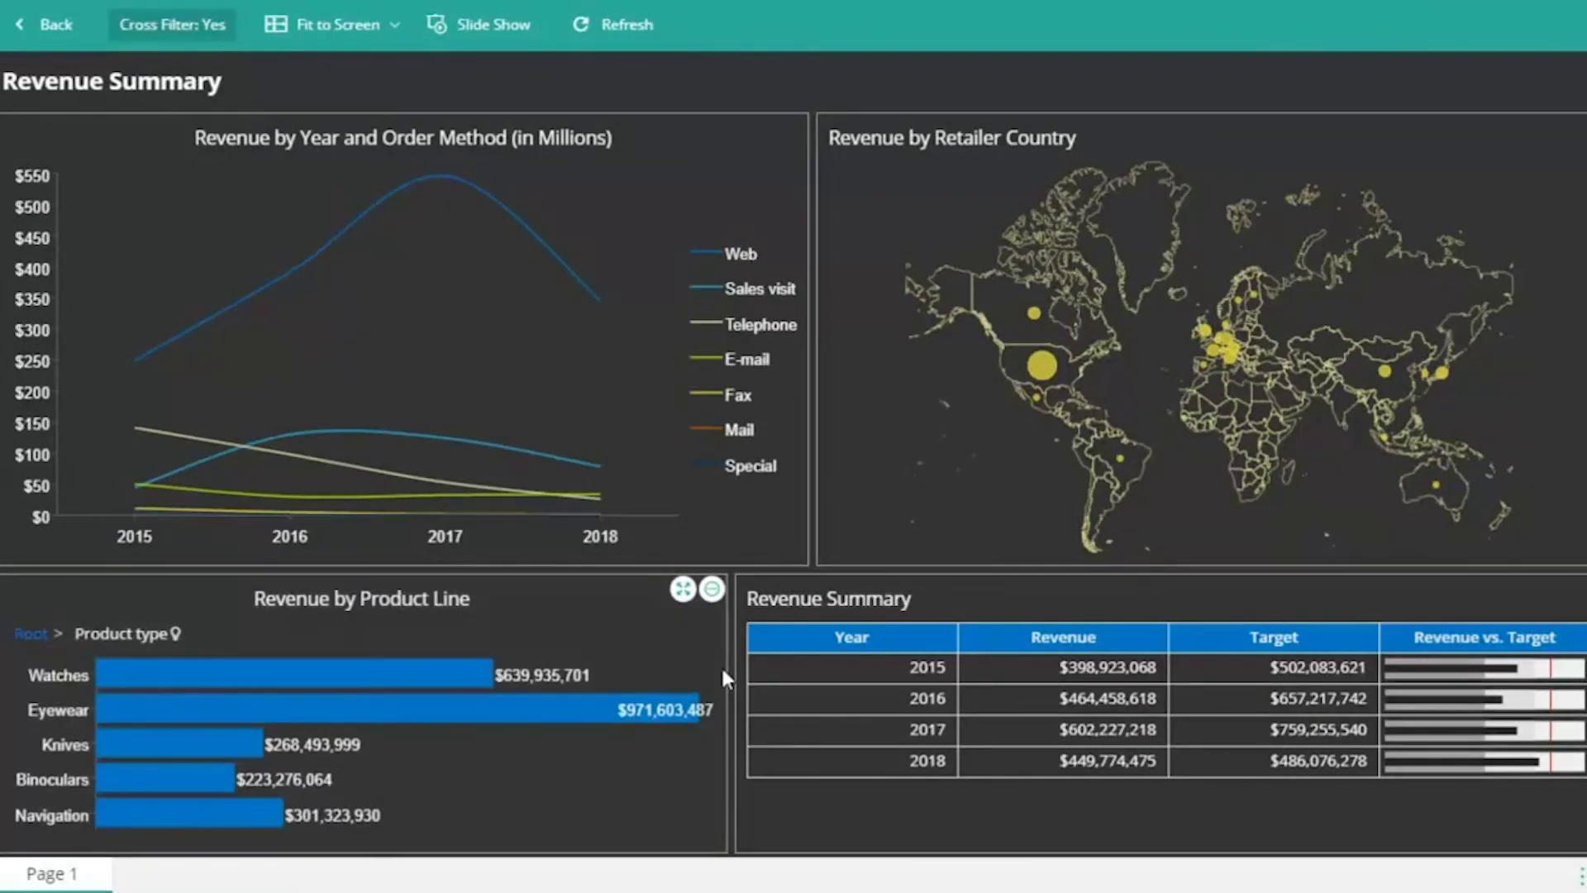
{"action": "mouse_move", "coordinate": [1041, 361]}
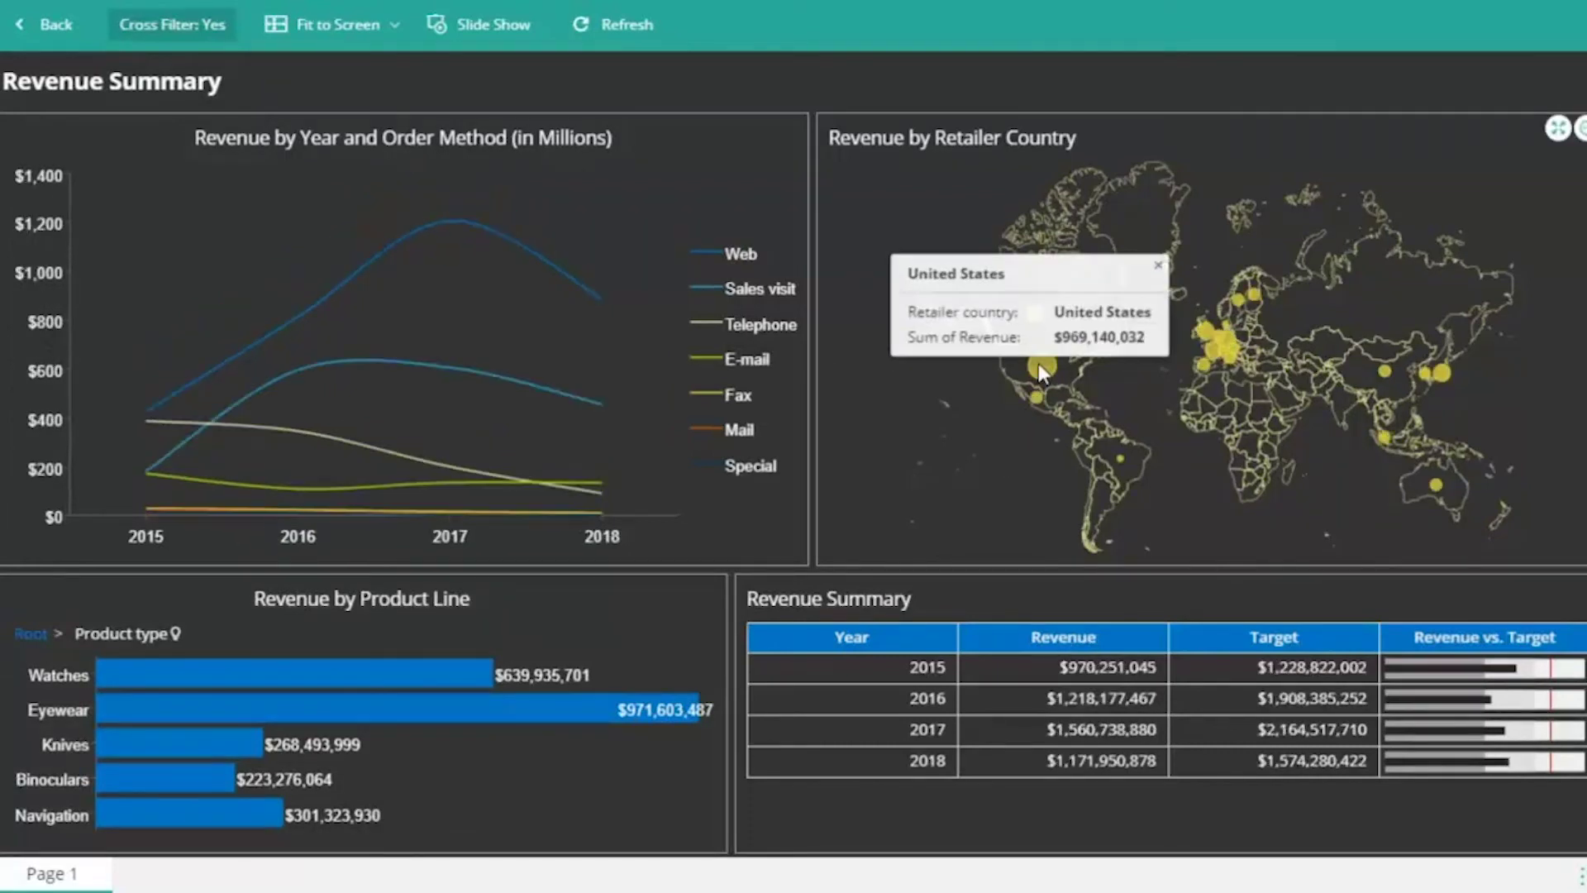
{"action": "left_click", "coordinate": [1038, 364]}
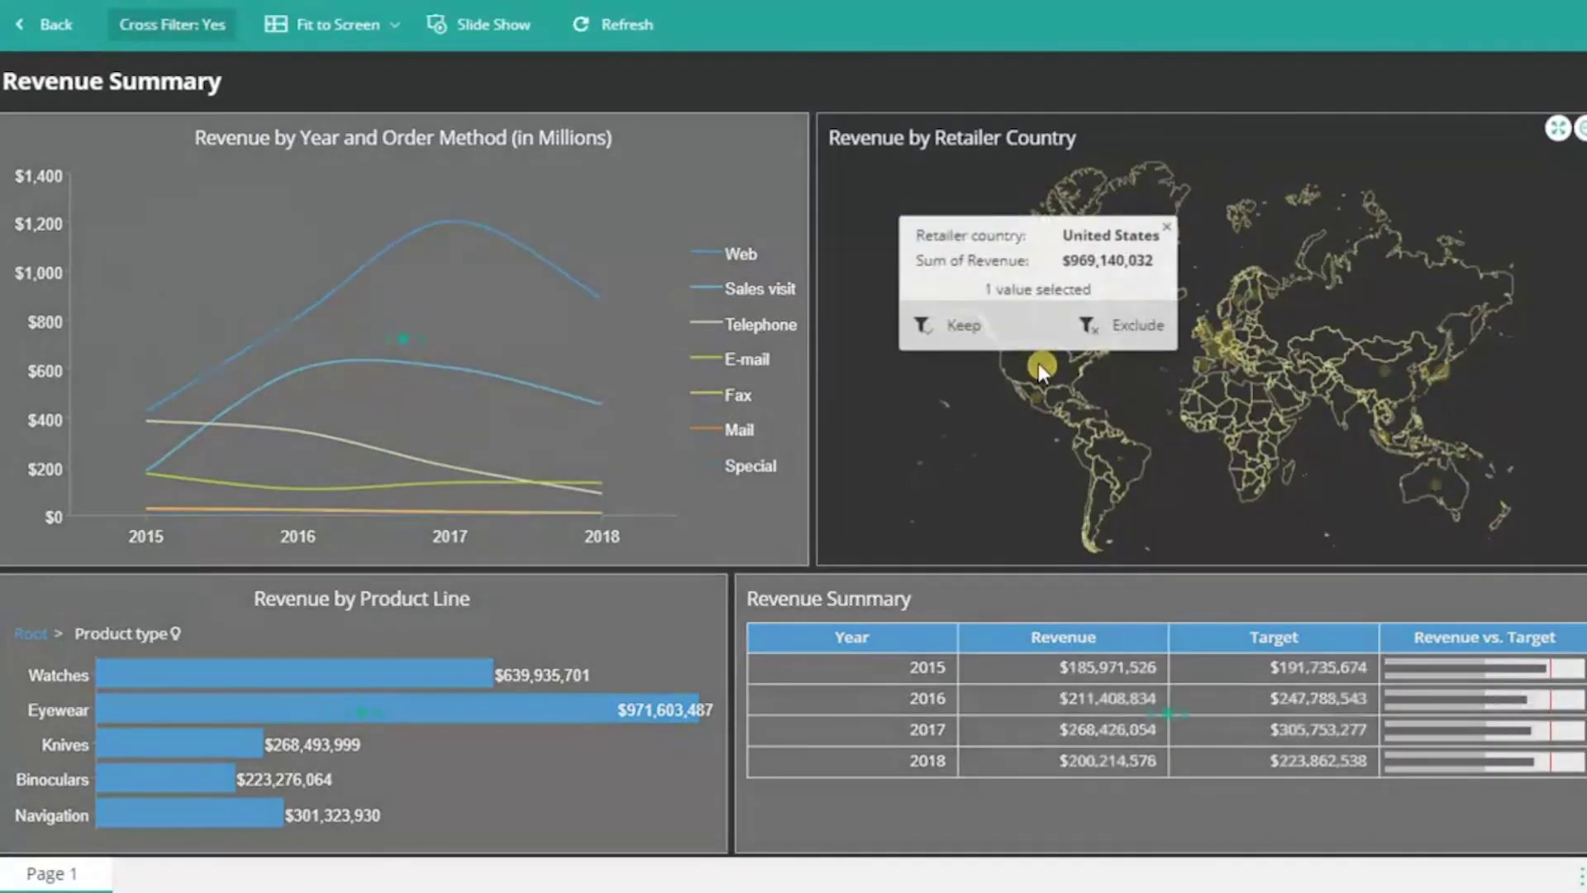